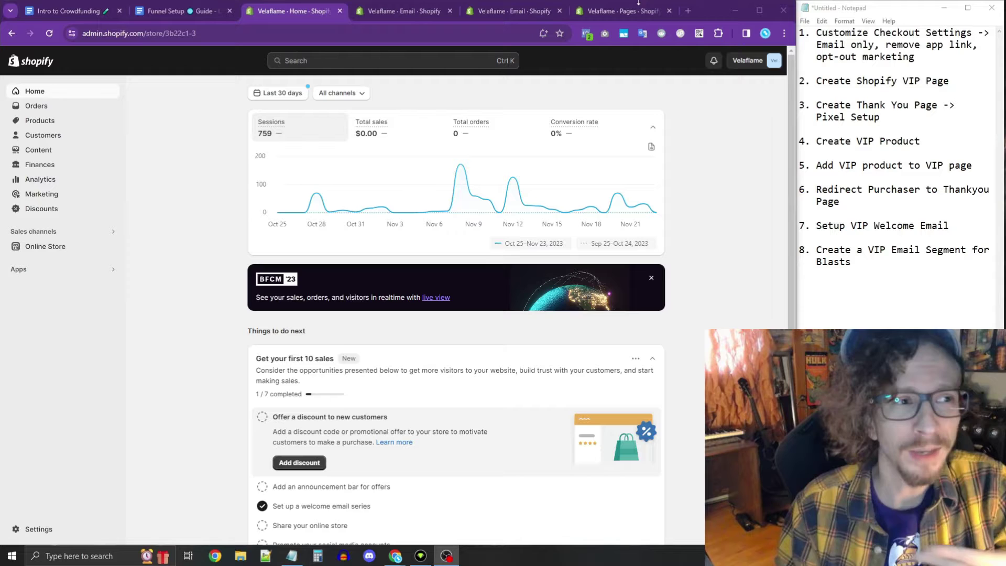
# Switch to the 'Intro to Crowdfunding' Google Docs tab with Ctrl+1.
pyautogui.hotkey('ctrl', '1')
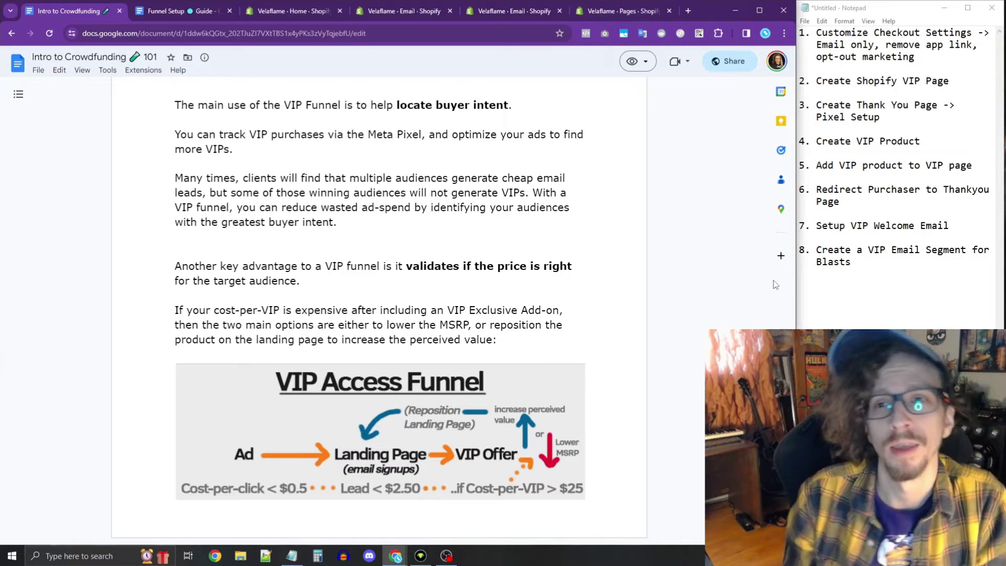
# Go back to the Shopify admin and bring up the Checkout settings.
pyautogui.click(296, 11)
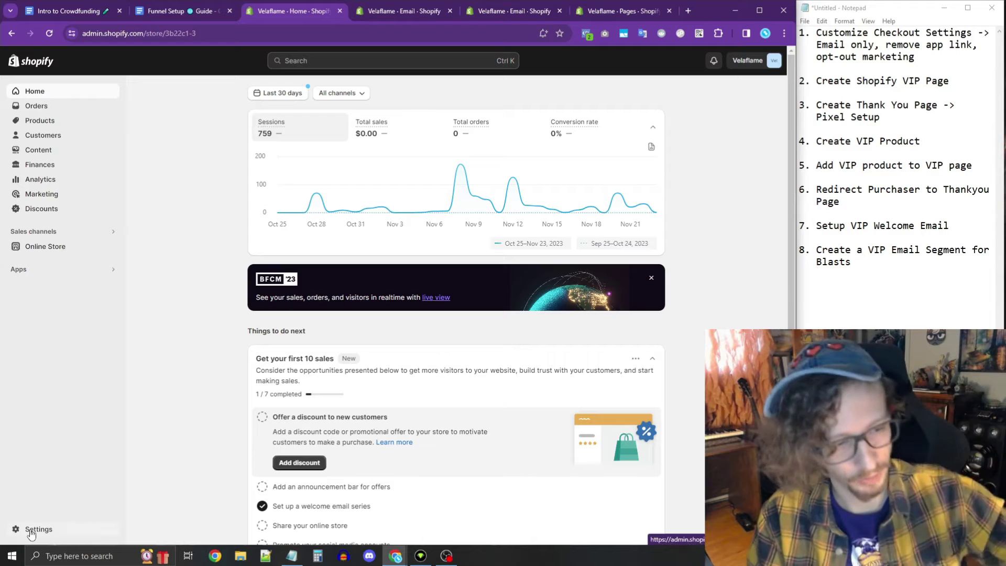
pyautogui.click(54, 533)
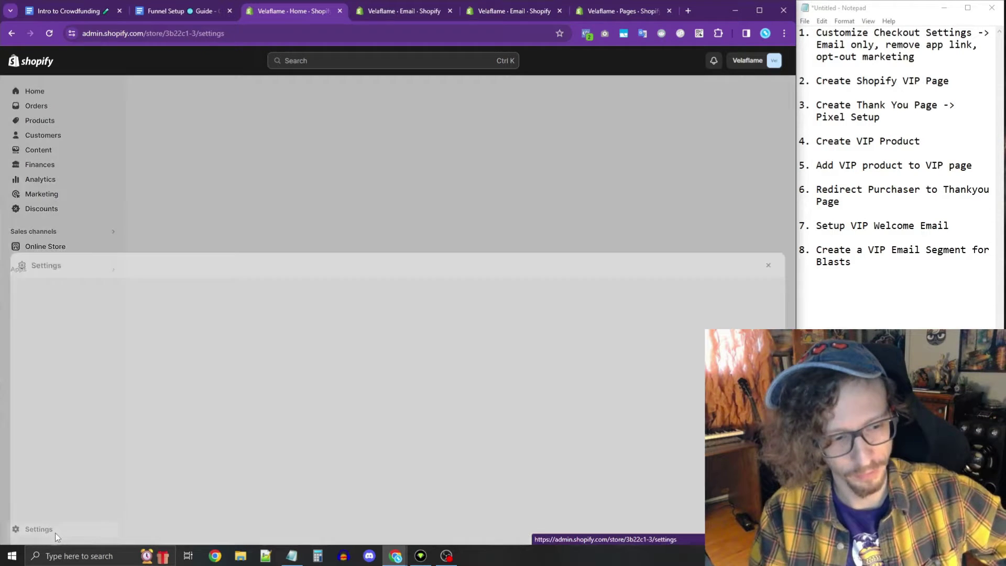
pyautogui.click(127, 265)
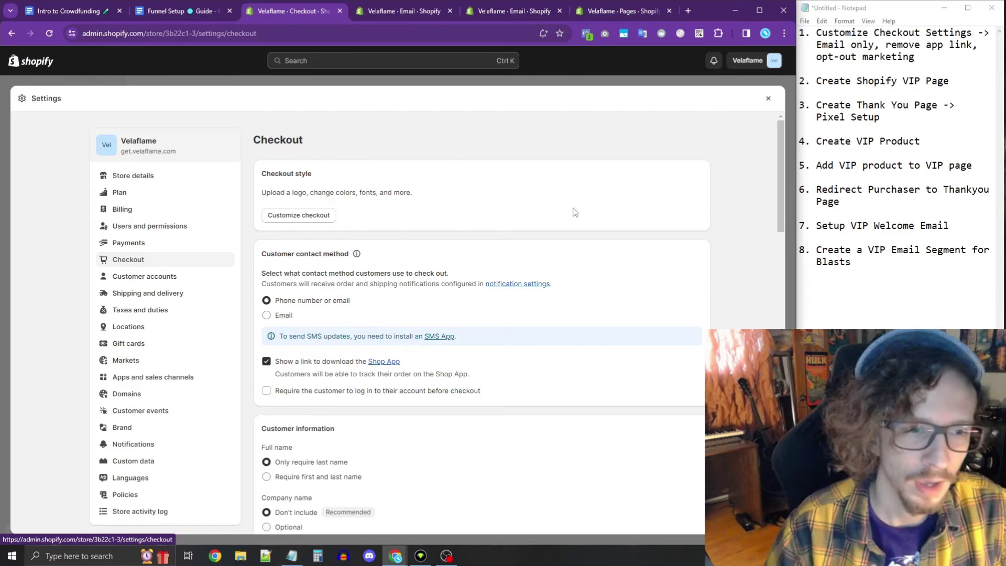
pyautogui.scroll(-1, 602, 210)
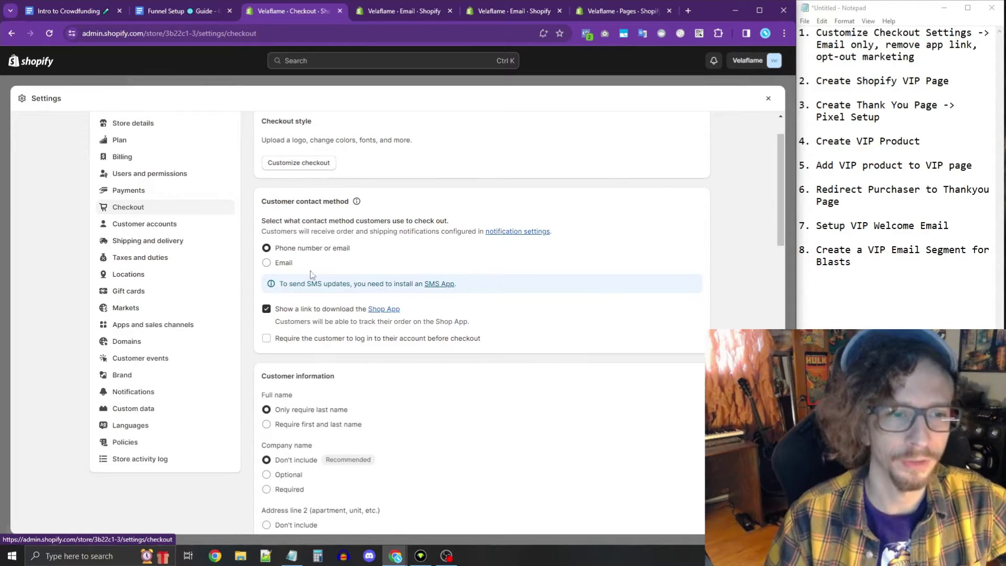
# Make customers check out with email only, save the checkout settings, and close Settings.
pyautogui.click(281, 269)
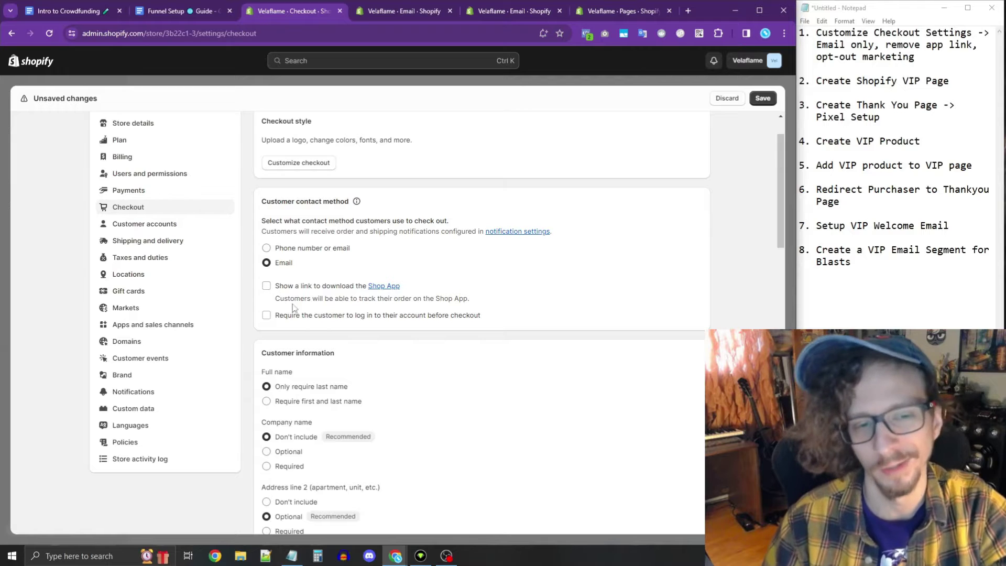
pyautogui.scroll(-6, 459, 359)
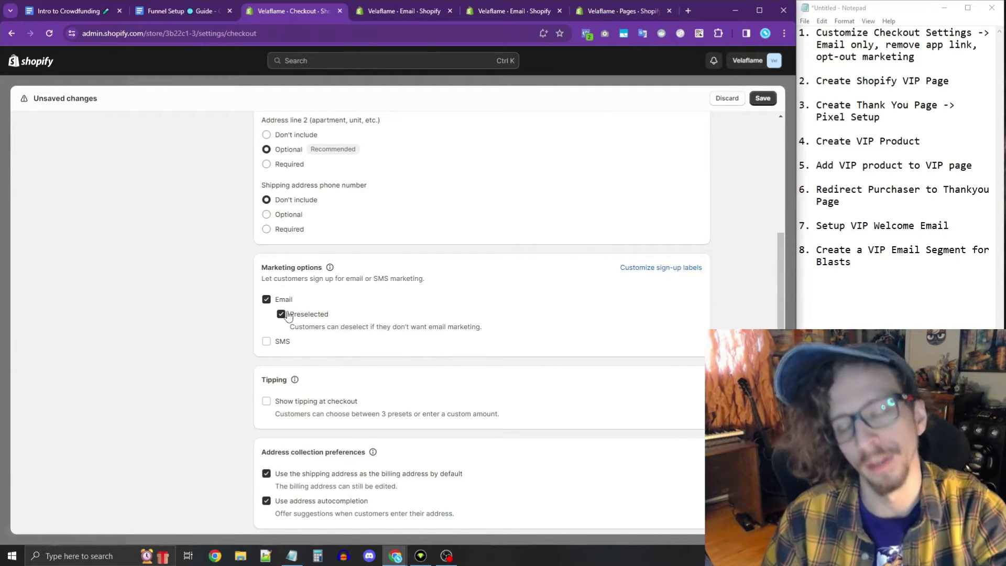
pyautogui.scroll(-3, 223, 337)
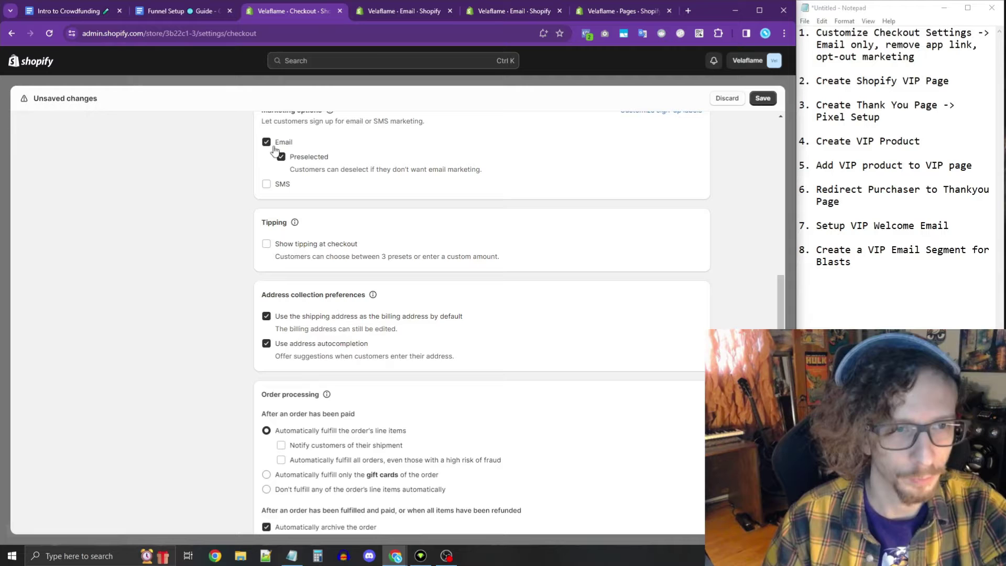
pyautogui.scroll(-4, 278, 157)
pyautogui.scroll(2, 287, 260)
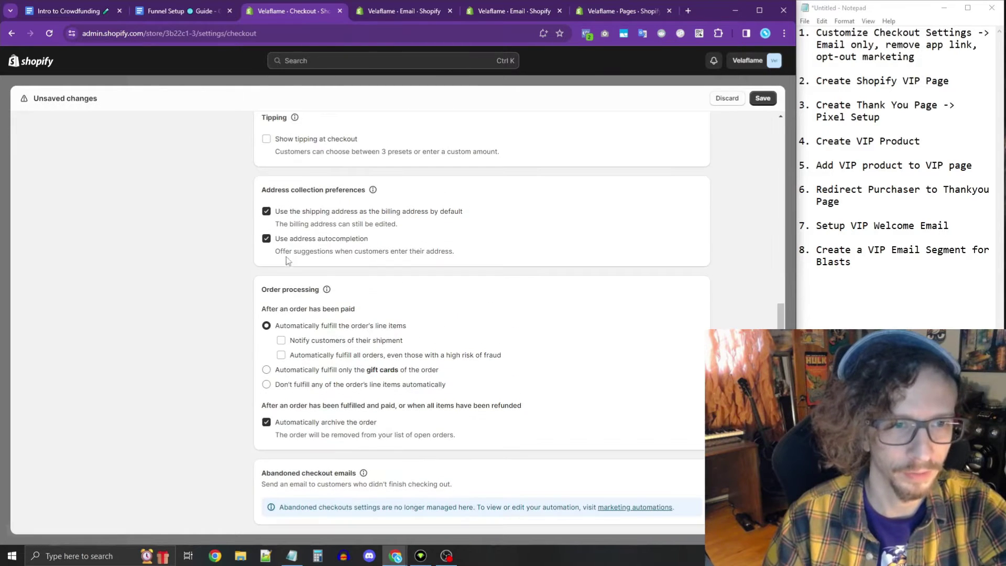
pyautogui.scroll(-3, 275, 381)
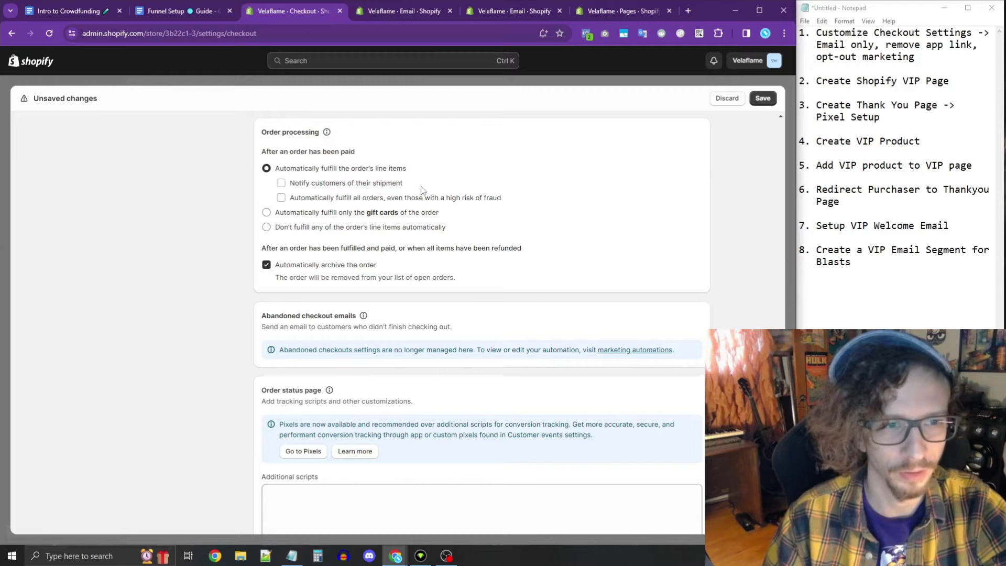
pyautogui.scroll(-1, 446, 288)
pyautogui.scroll(-3, 639, 319)
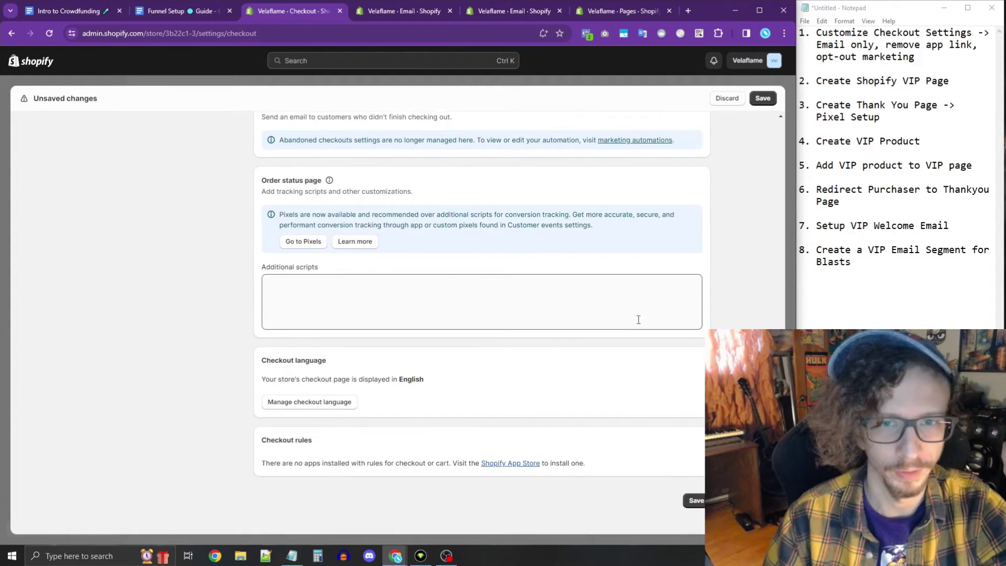
pyautogui.scroll(-1, 638, 320)
pyautogui.click(698, 467)
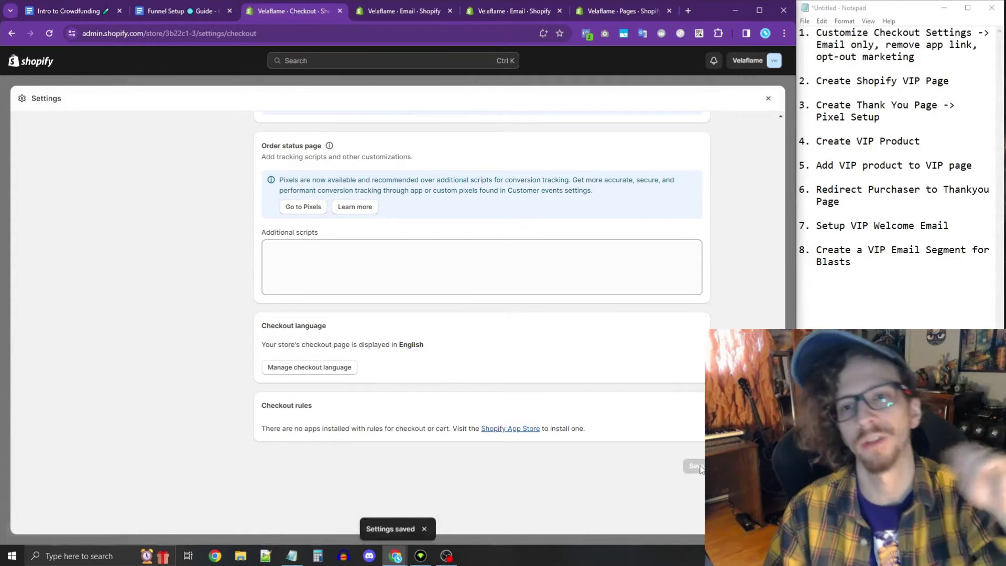
pyautogui.click(768, 99)
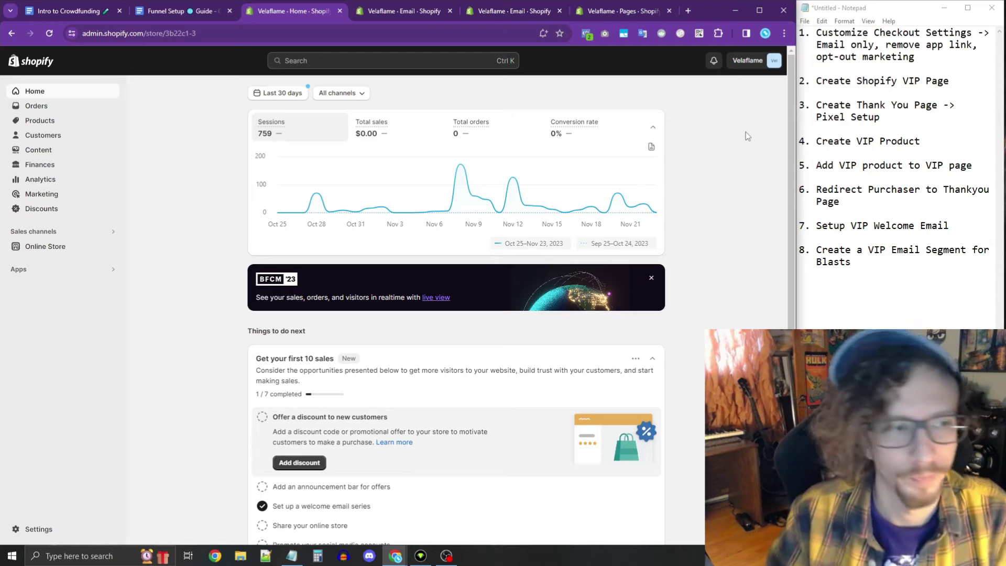
# Begin a new page from Online Store > Pages.
pyautogui.click(52, 247)
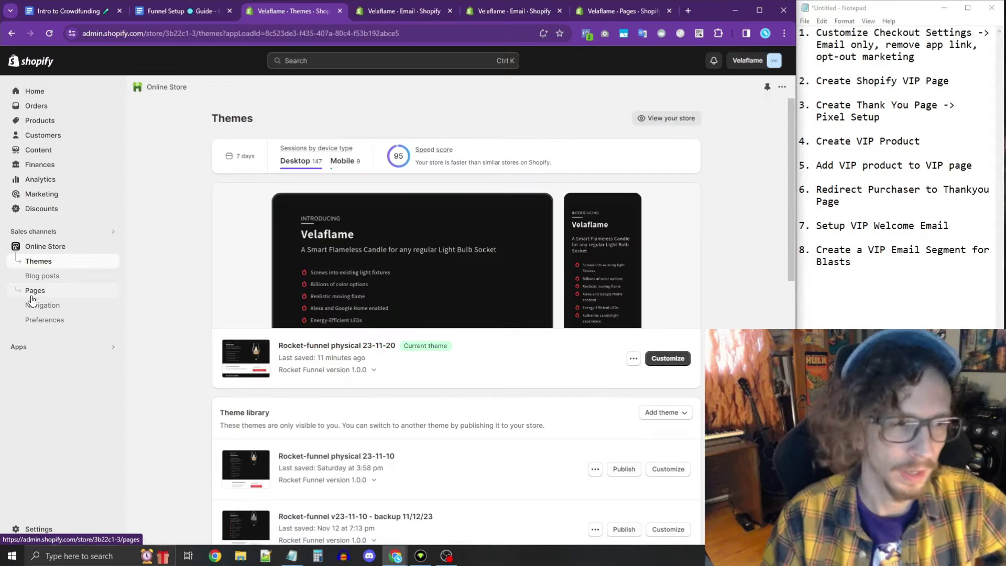
pyautogui.click(35, 292)
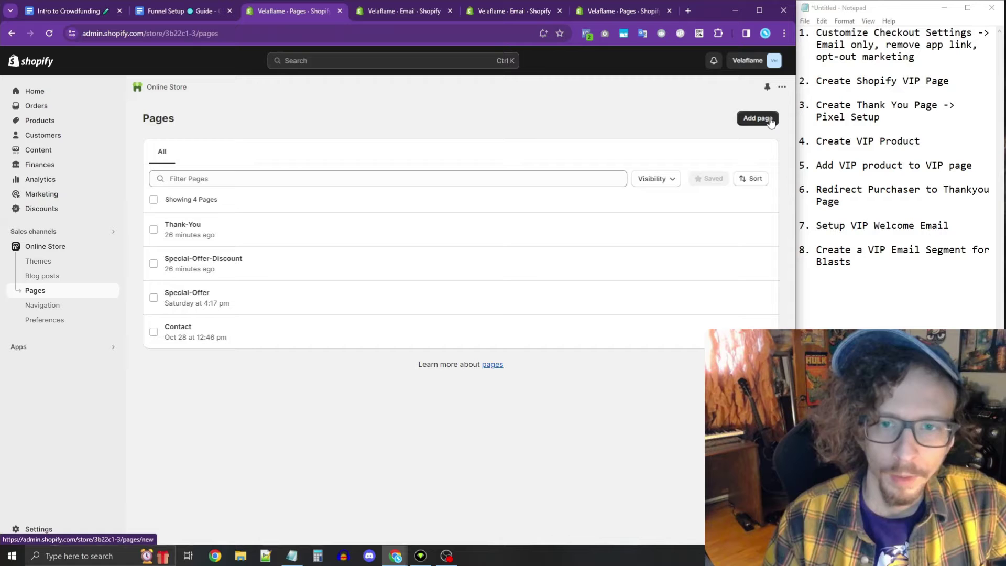
pyautogui.click(768, 120)
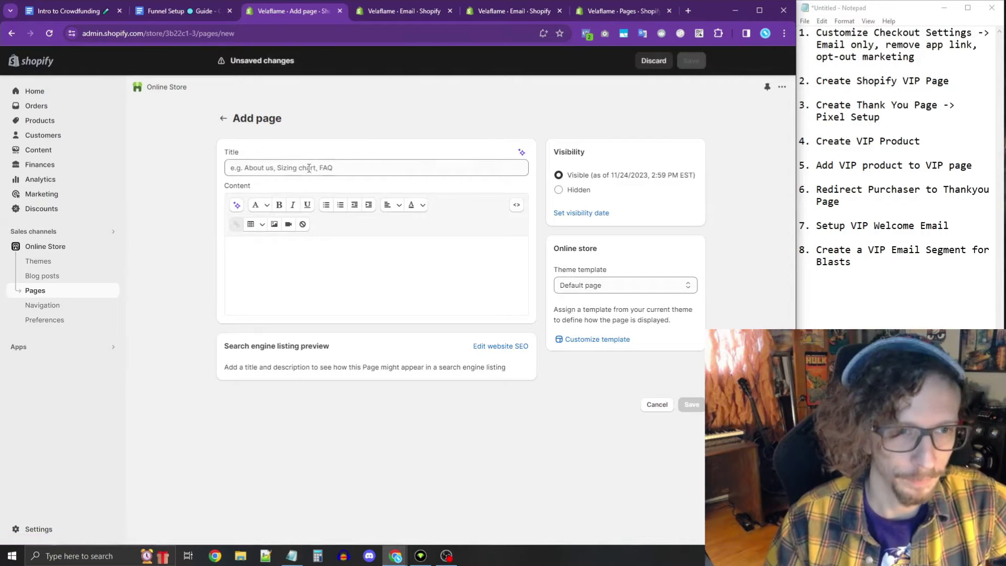
# Save the page as 'VIP Special Offer' on the special-offer VIP - ADDON template, then begin another page.
pyautogui.click(307, 169)
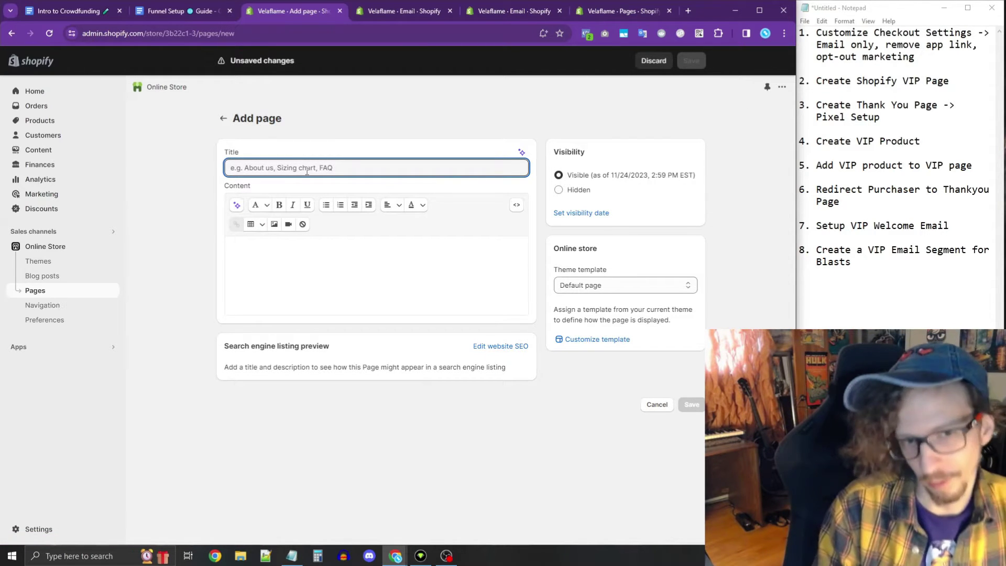
pyautogui.write('VIP Special Offer')
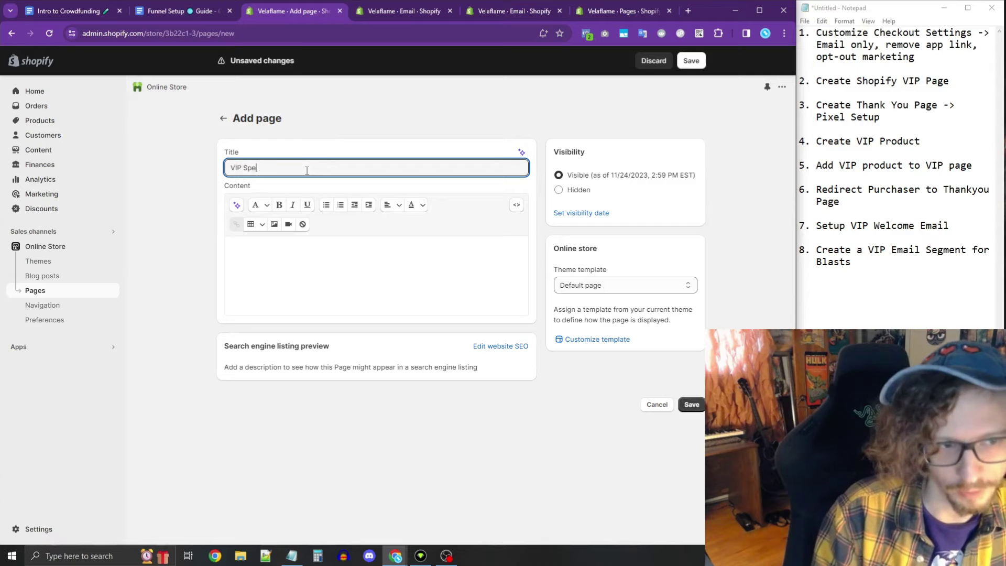
pyautogui.click(669, 288)
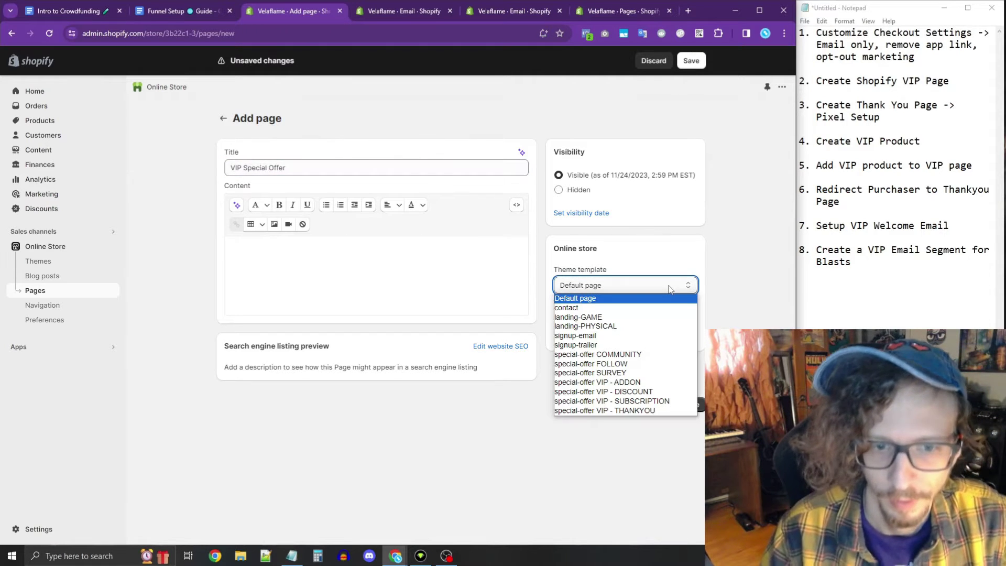
pyautogui.click(647, 384)
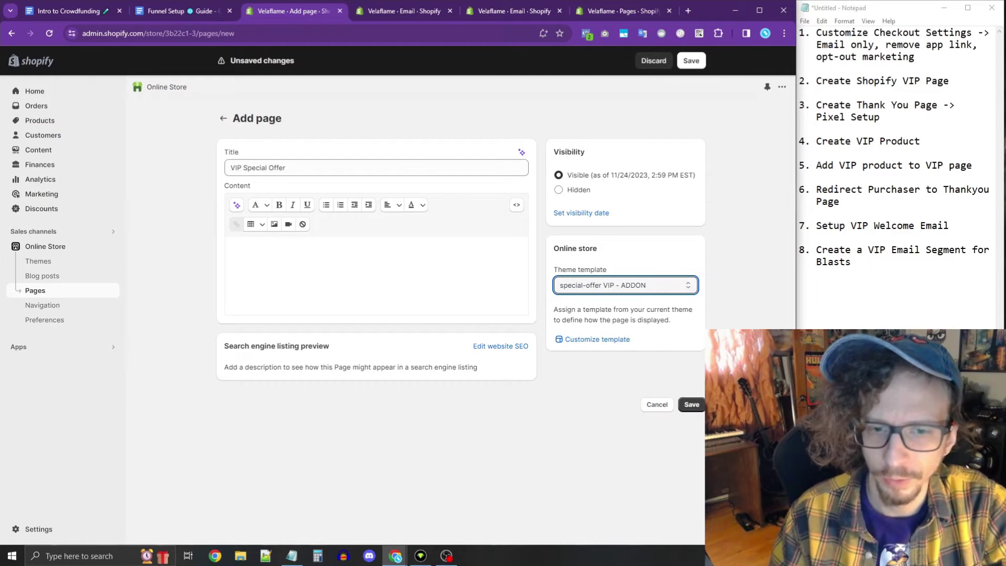
pyautogui.click(692, 405)
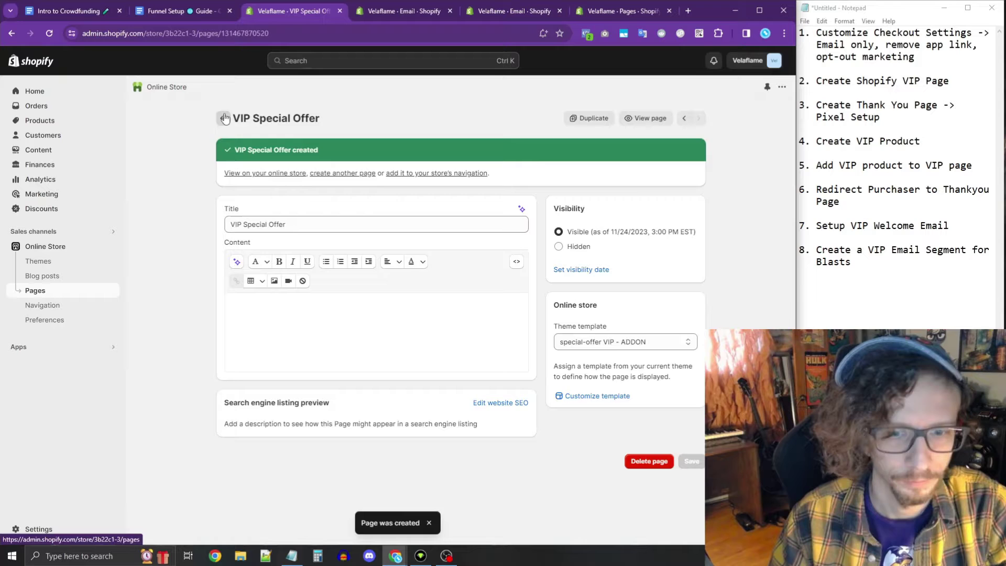
pyautogui.click(223, 118)
pyautogui.click(763, 117)
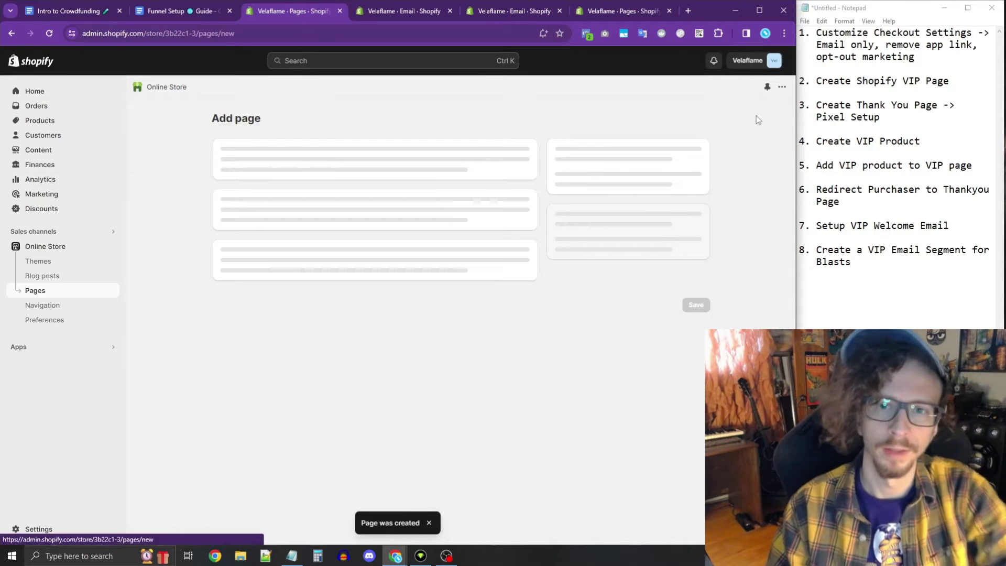
# Save a 'Thank-You-2' page using the special-offer VIP - THANKYOU template and return to Pages.
pyautogui.click(421, 165)
pyautogui.write('Thanbk')
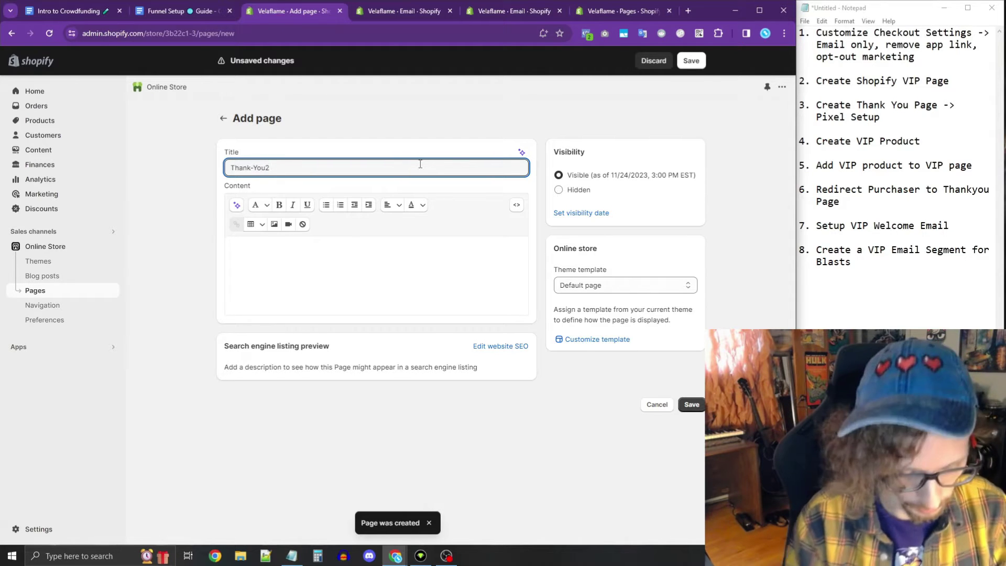
pyautogui.write('-You-2')
pyautogui.click(186, 239)
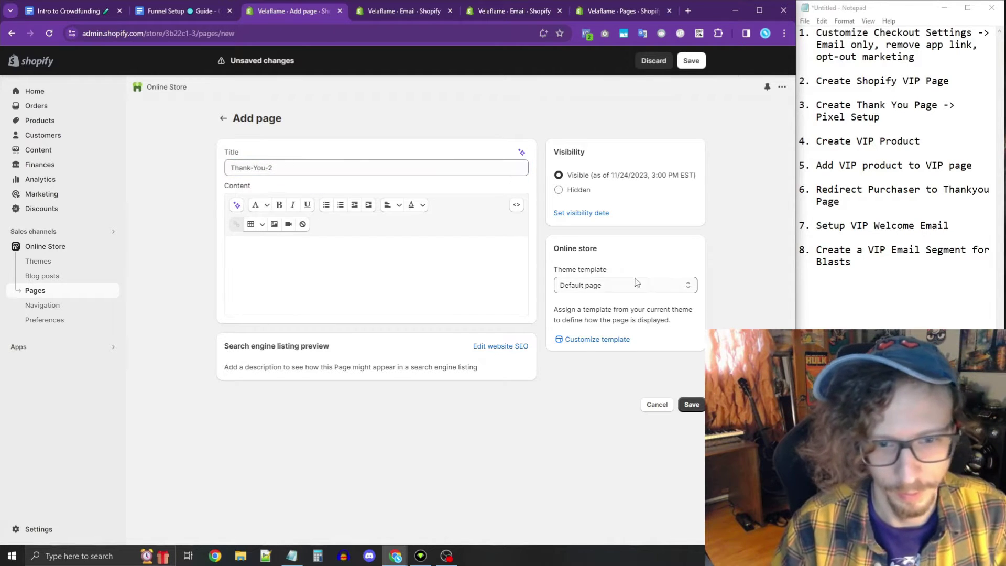
pyautogui.click(582, 286)
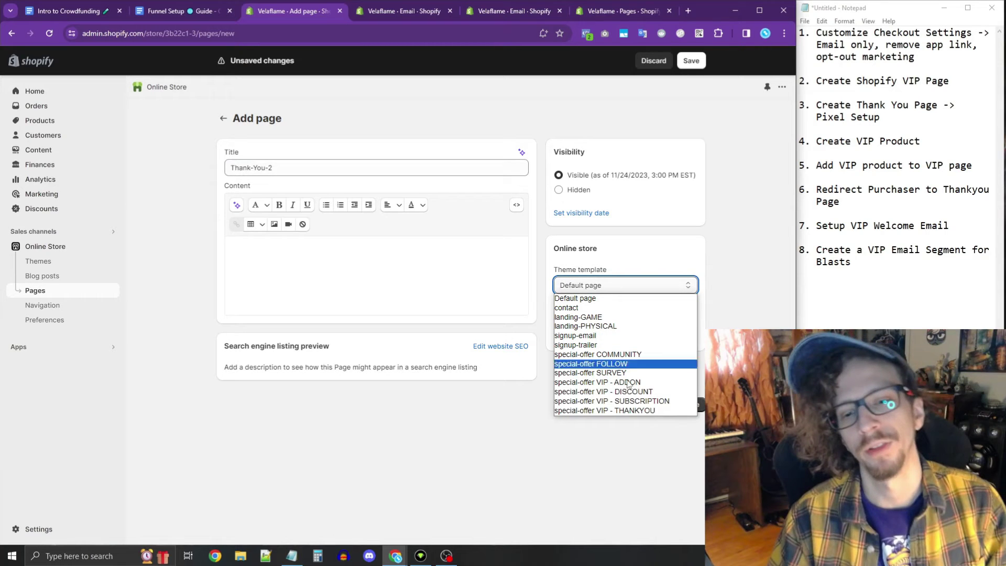
pyautogui.click(628, 412)
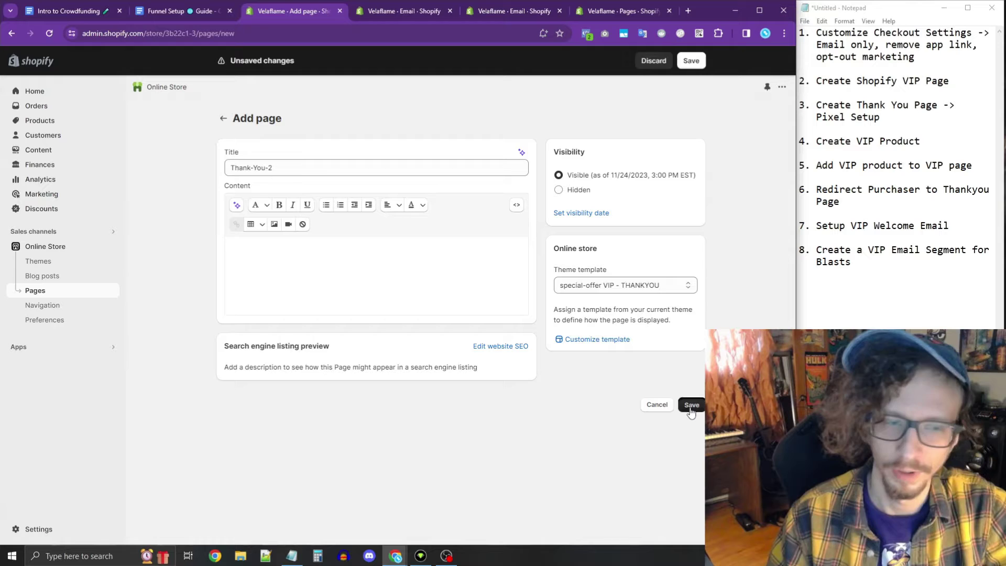
pyautogui.click(693, 406)
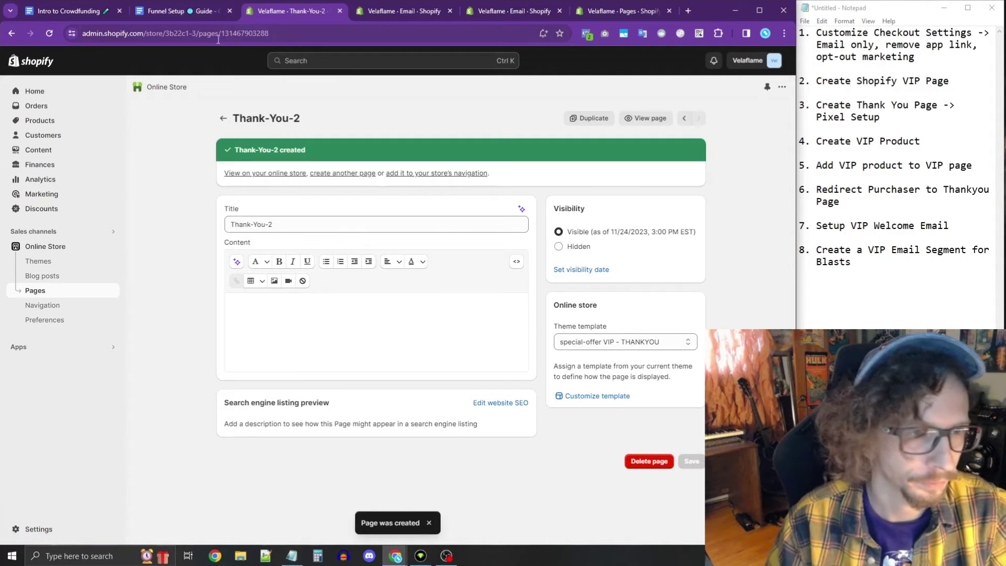
pyautogui.click(223, 120)
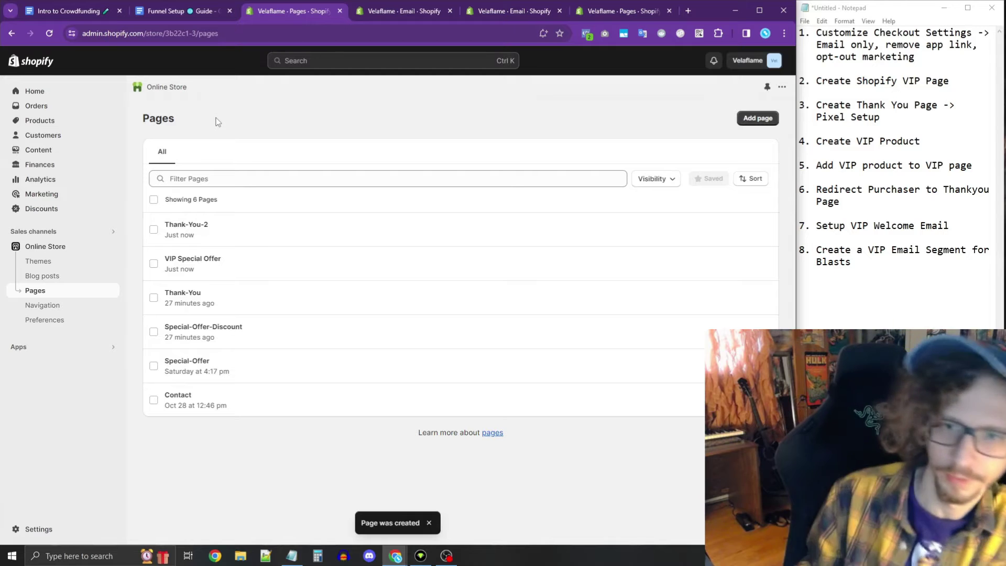
# Open the current theme in the editor and list its page templates.
pyautogui.click(45, 247)
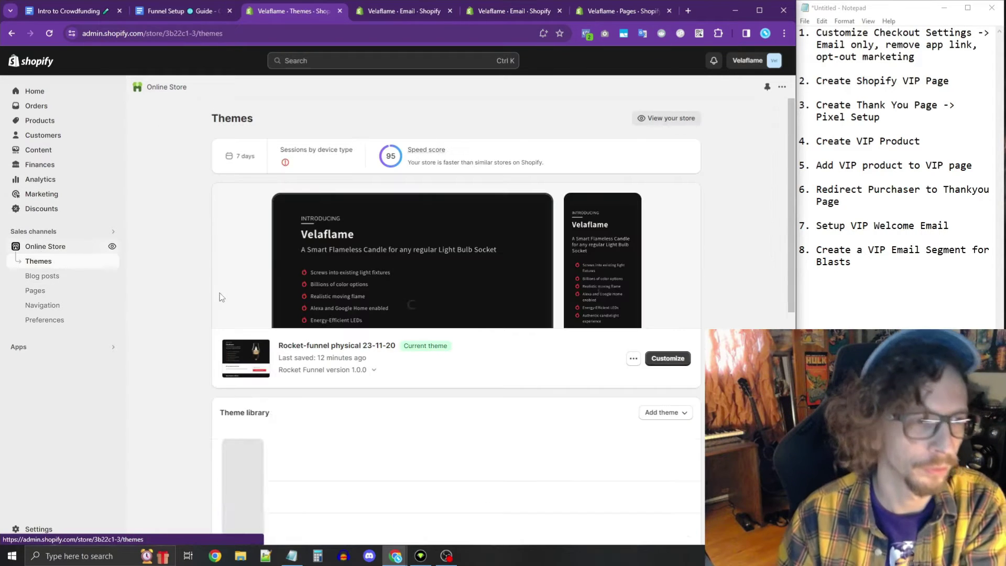
pyautogui.moveTo(668, 359)
pyautogui.mouseDown()
pyautogui.moveTo(671, 379)
pyautogui.moveTo(665, 356)
pyautogui.mouseUp()
pyautogui.click(667, 359)
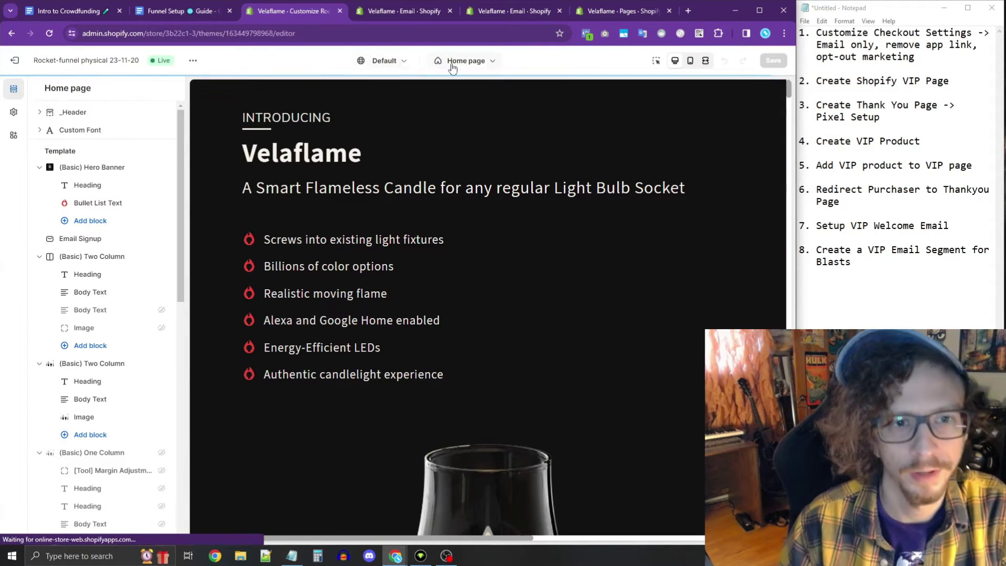
pyautogui.click(472, 63)
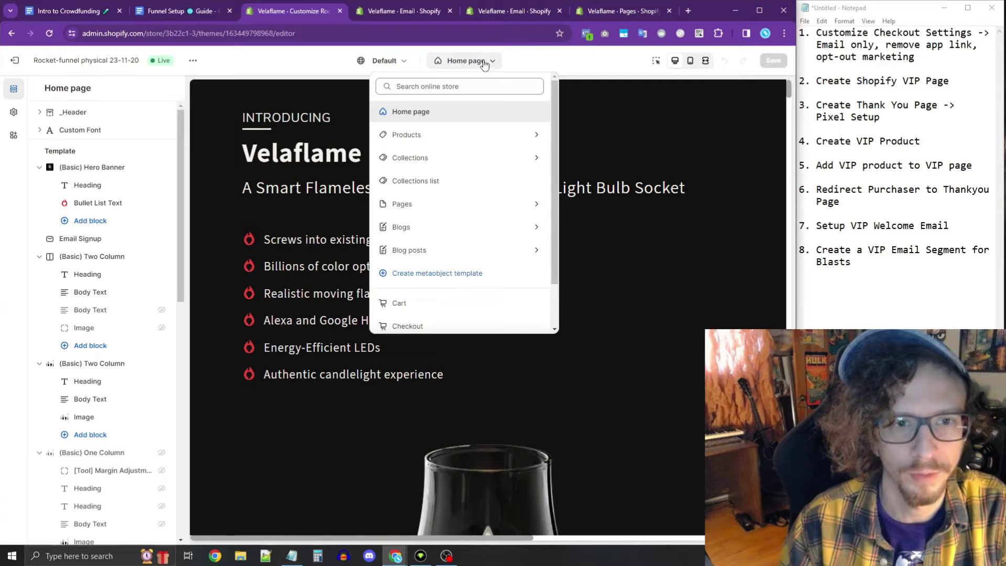
pyautogui.click(415, 214)
pyautogui.scroll(-4, 454, 175)
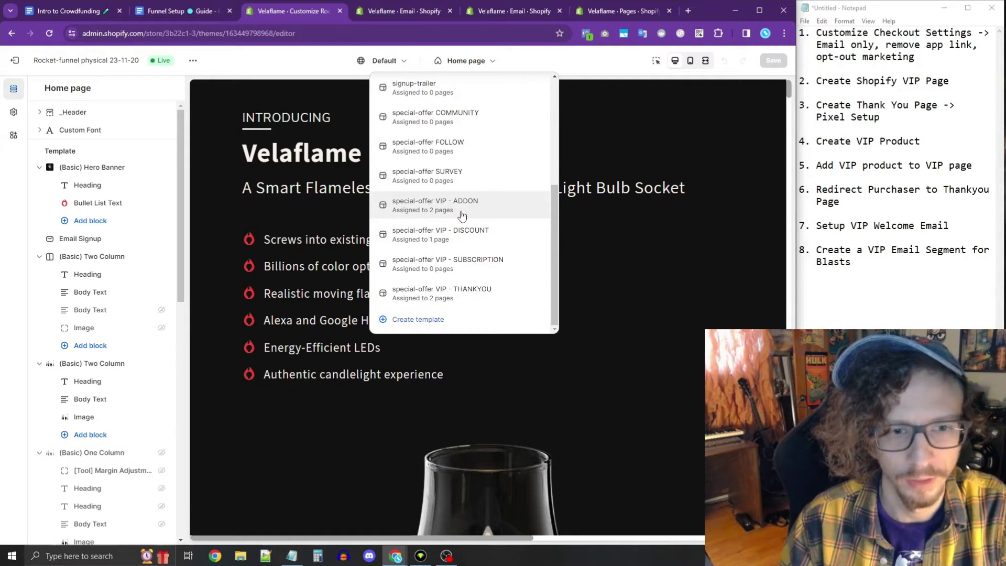
# Pick the special-offer VIP - ADDON template from the page selector.
pyautogui.click(437, 213)
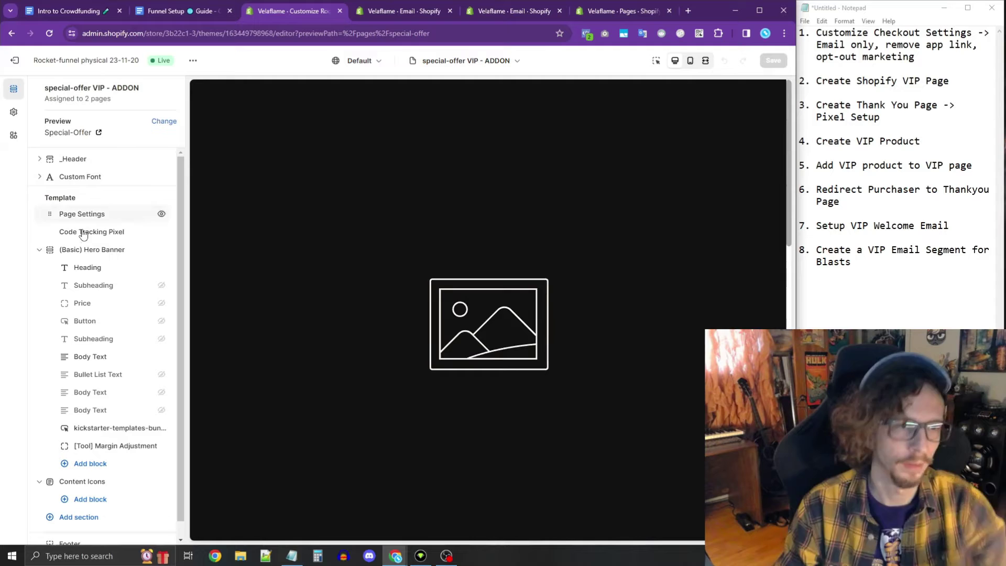
# Set the (Basic) Hero Banner image to whitebox-oillamp on the VIP add-on template.
pyautogui.click(90, 250)
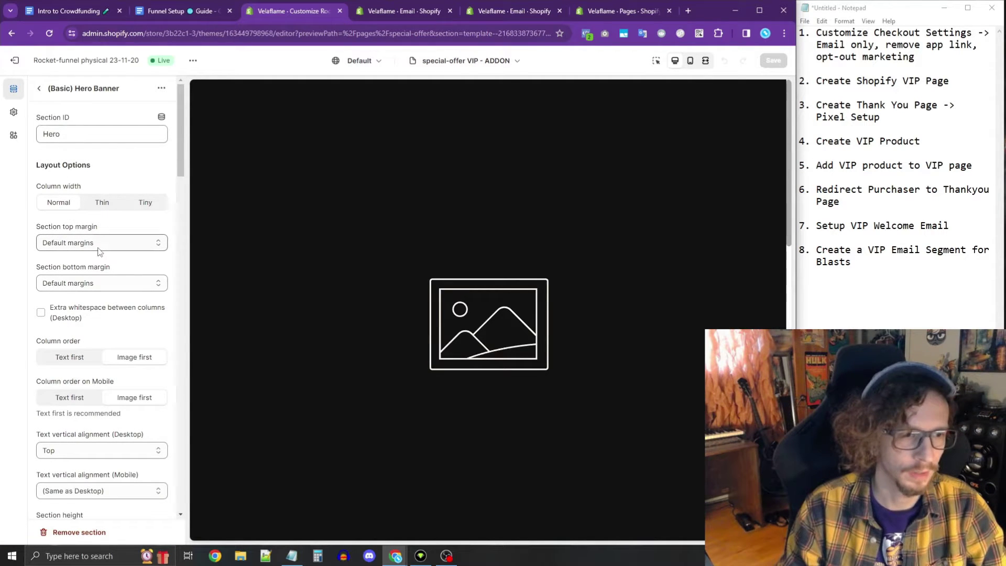
pyautogui.scroll(-7, 102, 251)
pyautogui.scroll(-3, 99, 259)
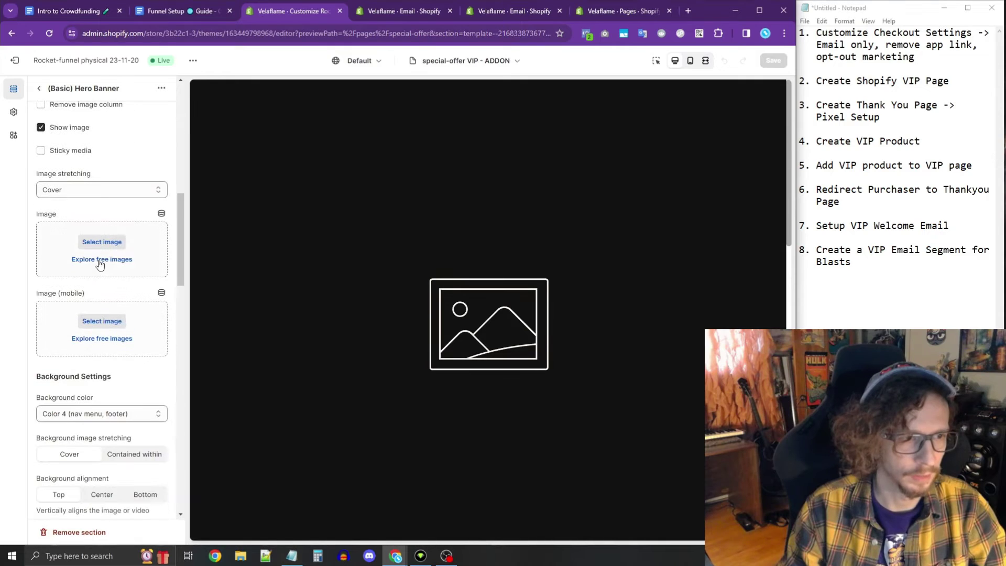
pyautogui.click(103, 241)
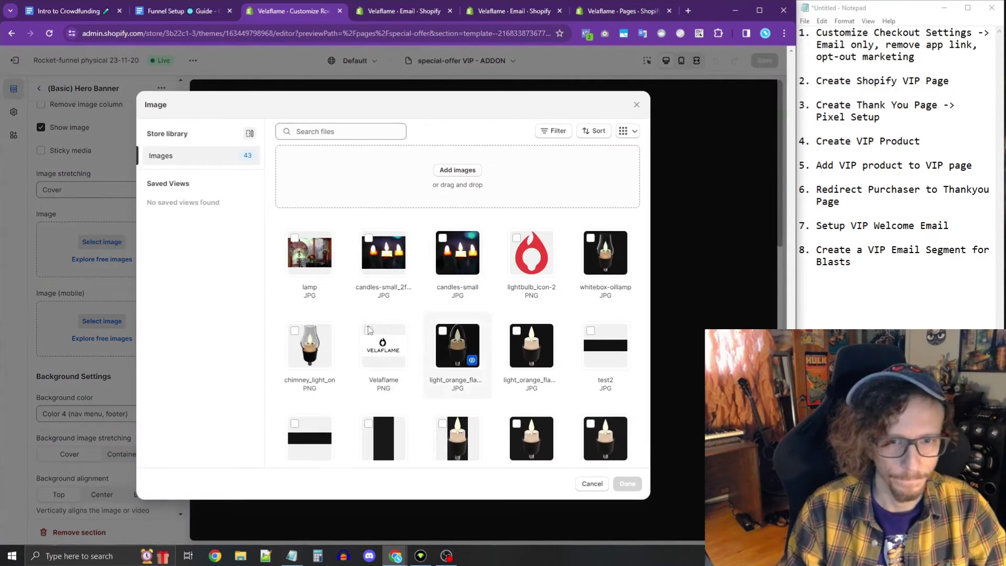
pyautogui.click(605, 253)
pyautogui.click(628, 483)
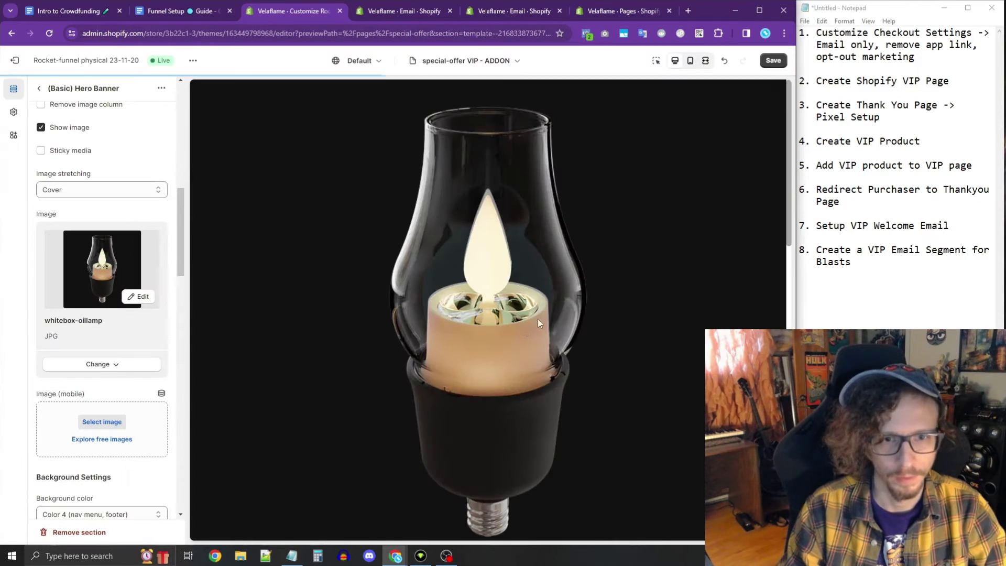
pyautogui.scroll(-7, 530, 243)
pyautogui.scroll(-1, 530, 244)
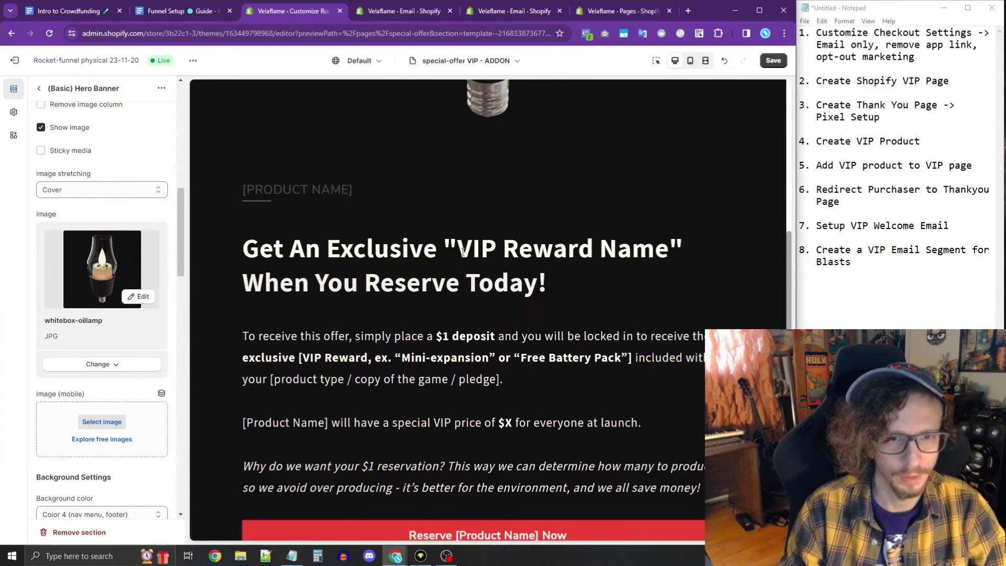
pyautogui.click(39, 88)
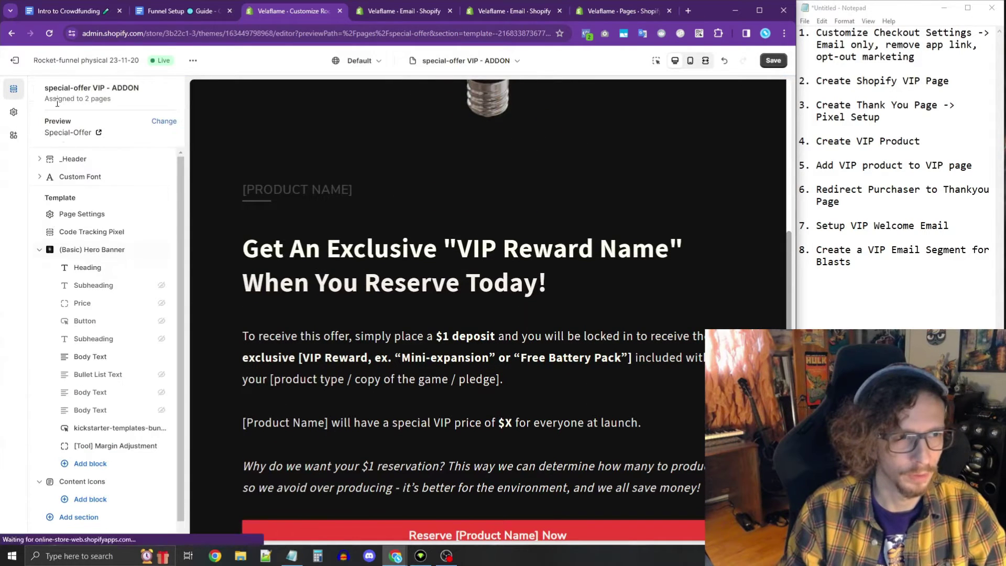
pyautogui.click(84, 272)
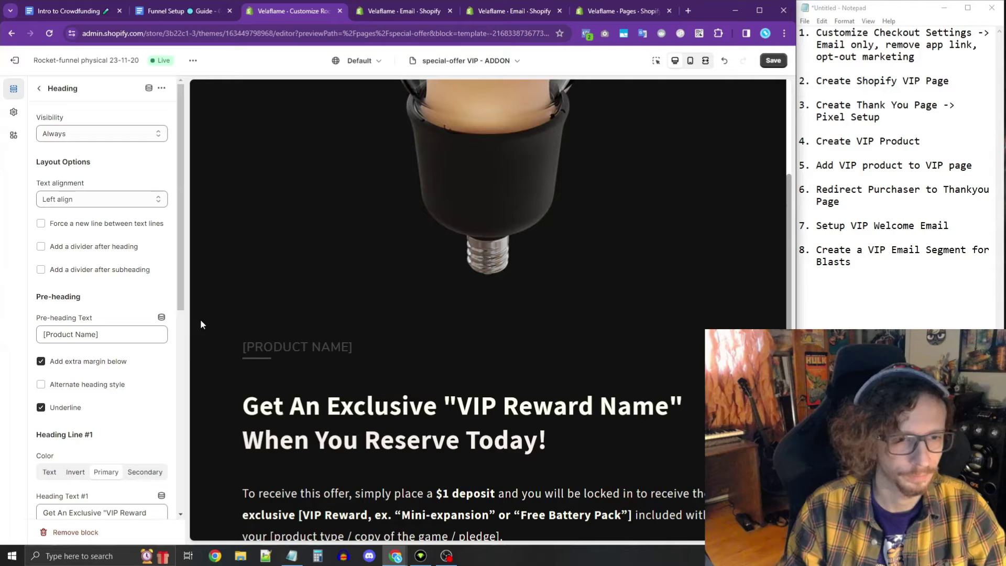
# Replace the [Product Name] pre-heading text with Velaflame.
pyautogui.scroll(-1, 101, 321)
pyautogui.tripleClick(108, 281)
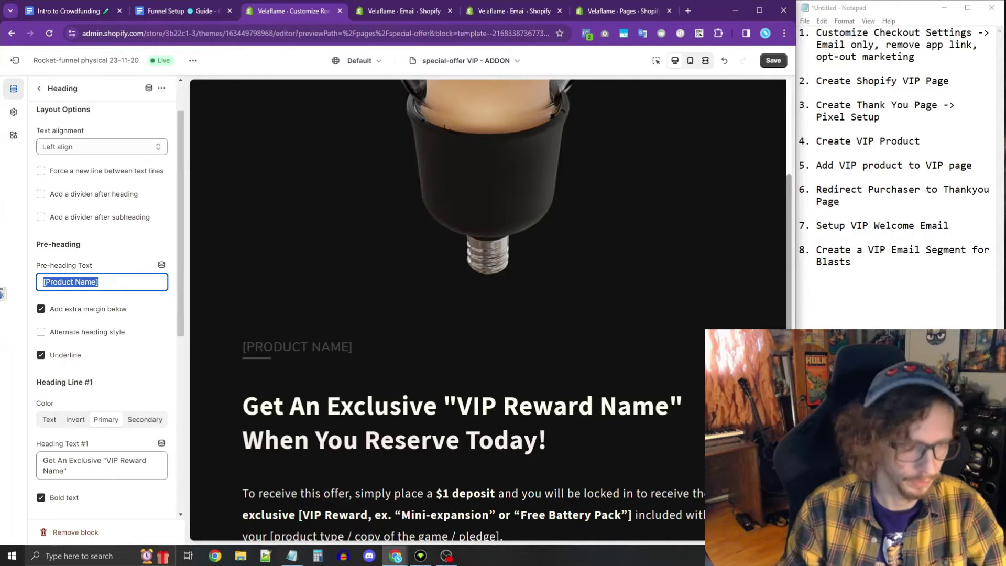
pyautogui.write('Velaf')
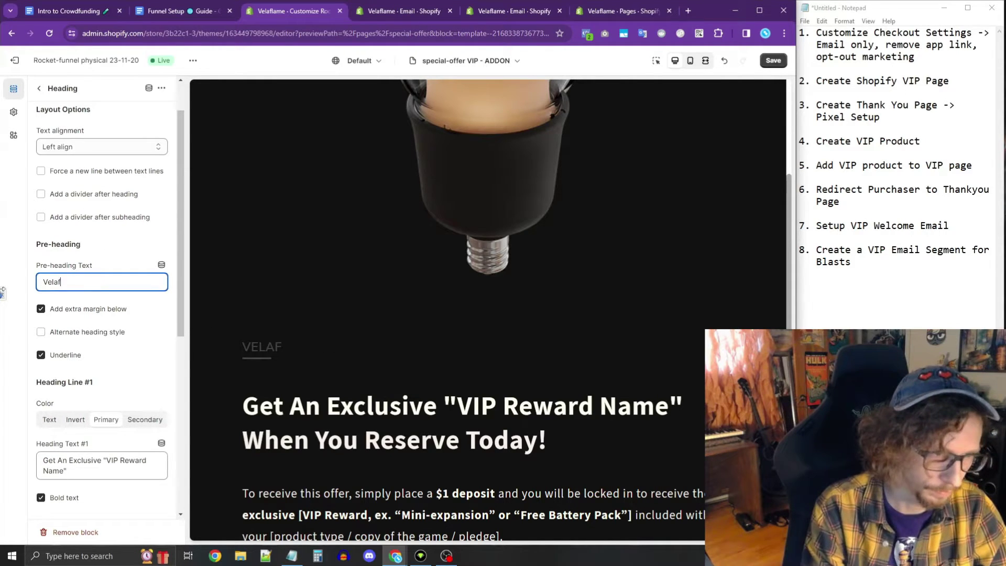
pyautogui.write('lame')
# Rewrite heading line one to 'Get an Extra Double-Pack of "Oil Lamp" Covers'.
pyautogui.scroll(-2, 417, 339)
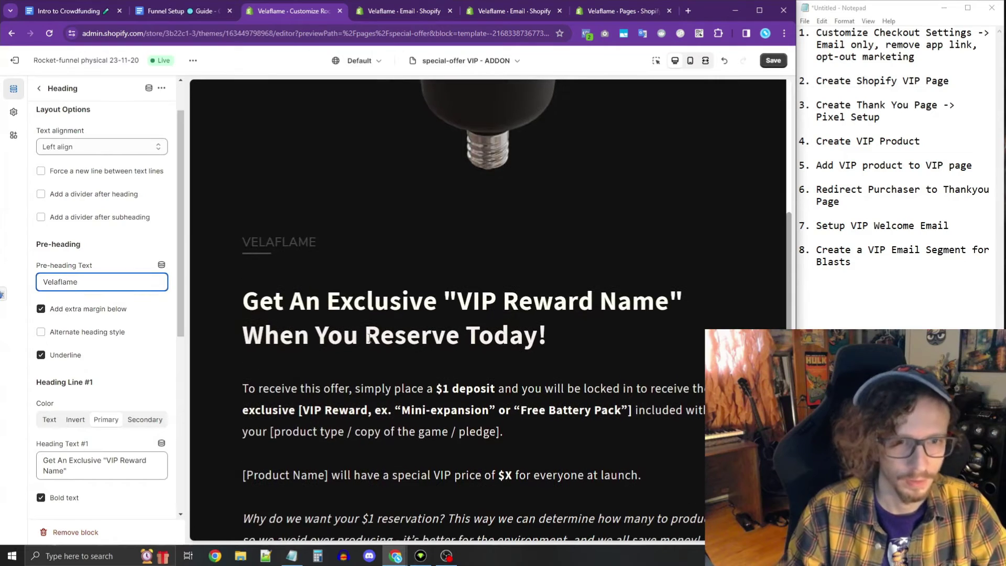
pyautogui.scroll(-2, 71, 390)
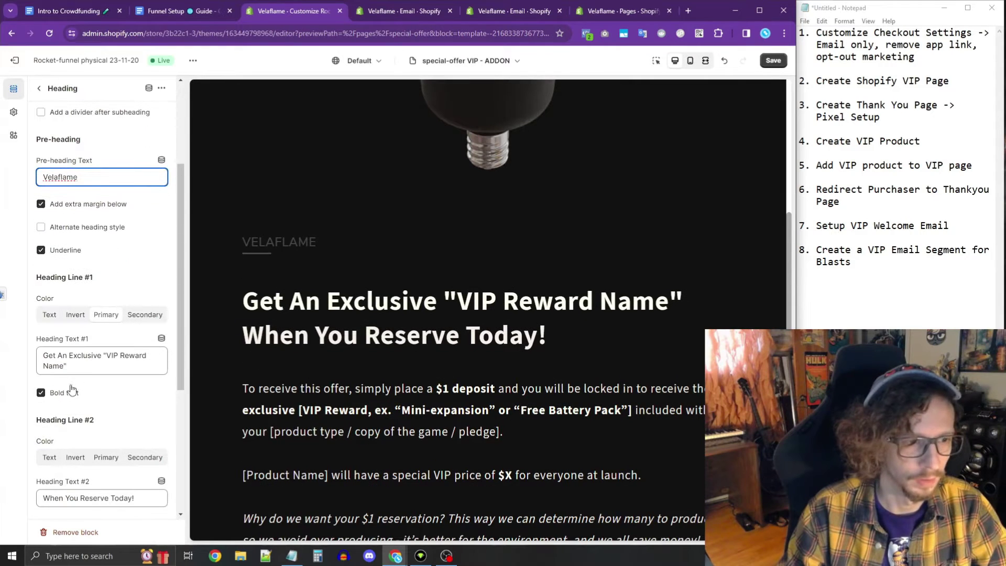
pyautogui.tripleClick(110, 357)
pyautogui.write('Get An Exclusive Double-Pack of "Oil Lamp" Covers')
pyautogui.doubleClick(79, 356)
pyautogui.press('BackSpace')
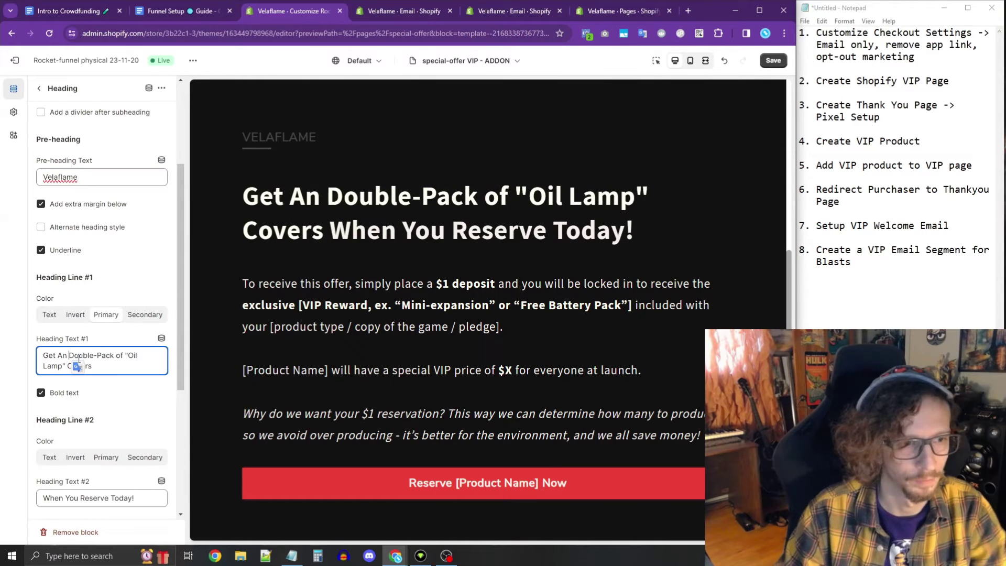
pyautogui.write('Extra')
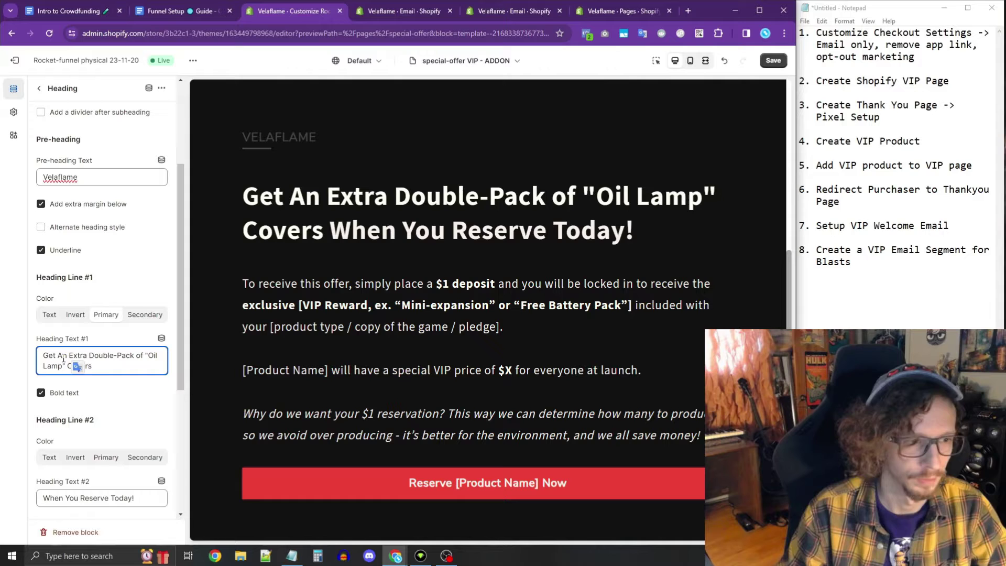
pyautogui.press('BackSpace')
pyautogui.write('a')
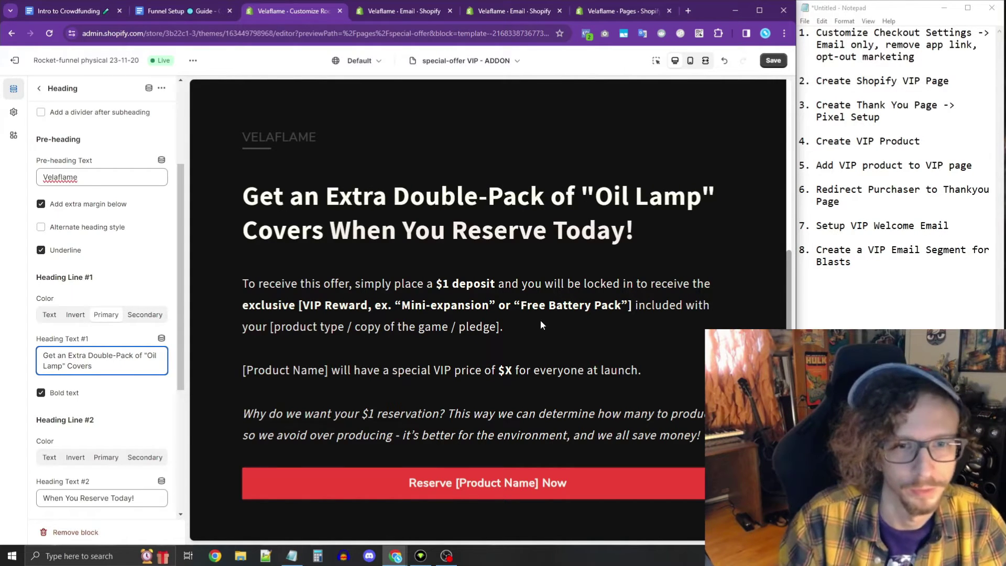
pyautogui.click(39, 88)
pyautogui.scroll(-5, 575, 378)
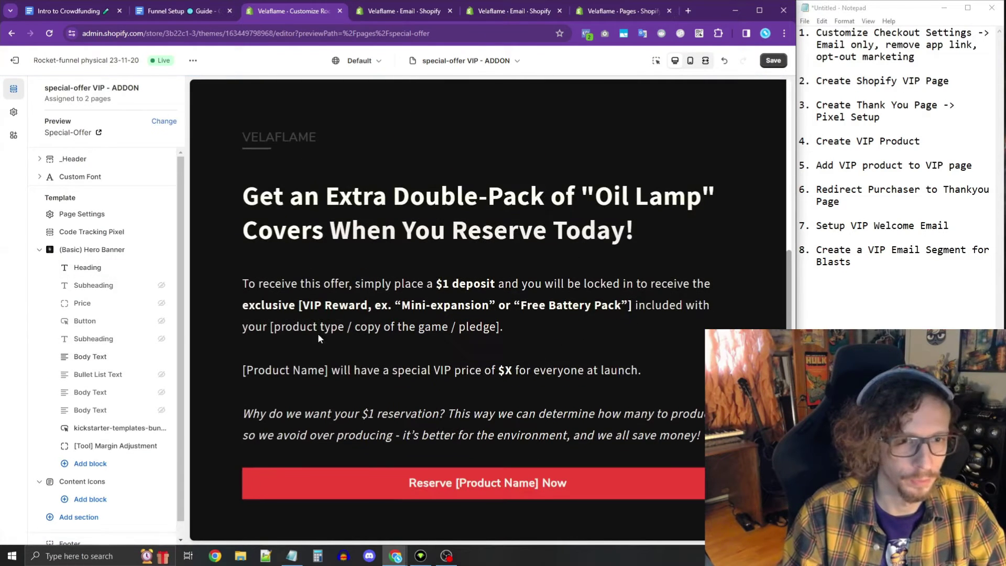
# Update the body text, relabel the button 'Reserve Velaflame Now', and save the template.
pyautogui.click(80, 357)
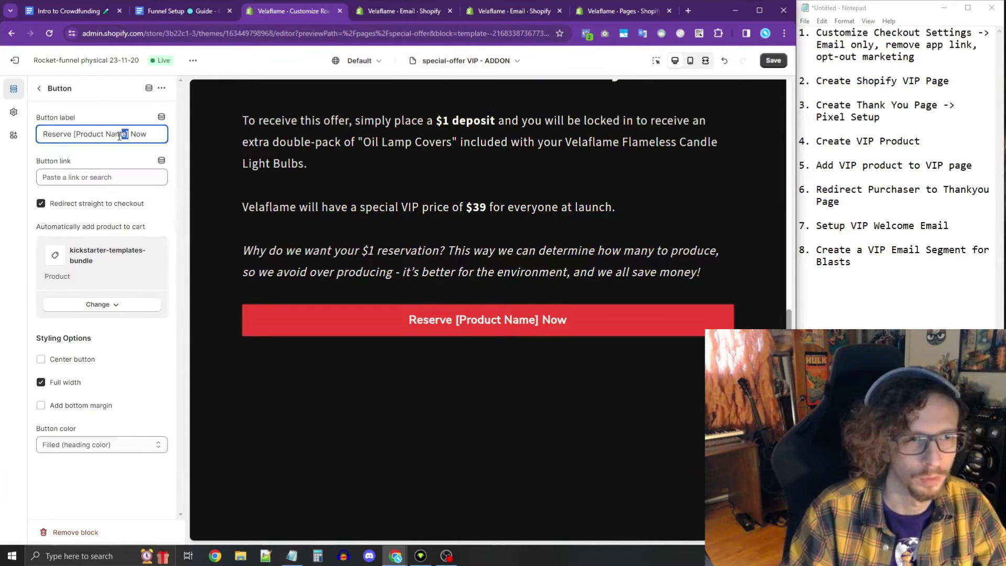
pyautogui.moveTo(127, 134); pyautogui.dragTo(74, 137)
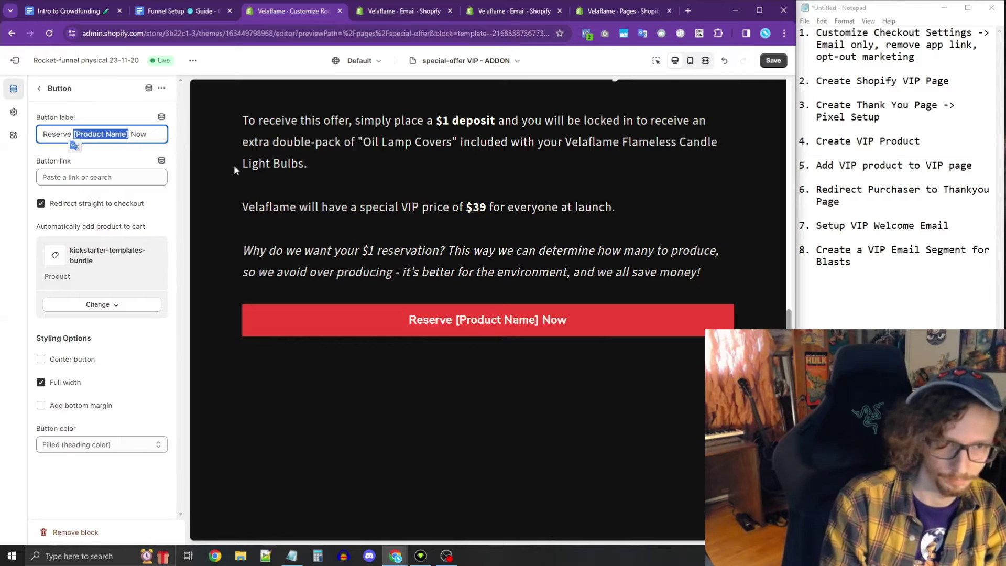
pyautogui.write('Velaflame')
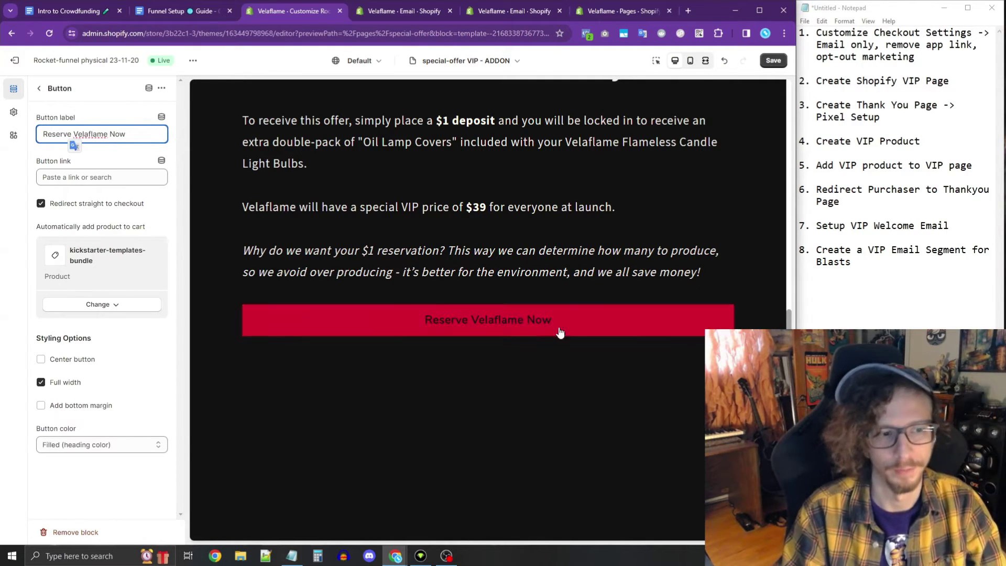
pyautogui.scroll(4, 518, 236)
pyautogui.scroll(2, 518, 236)
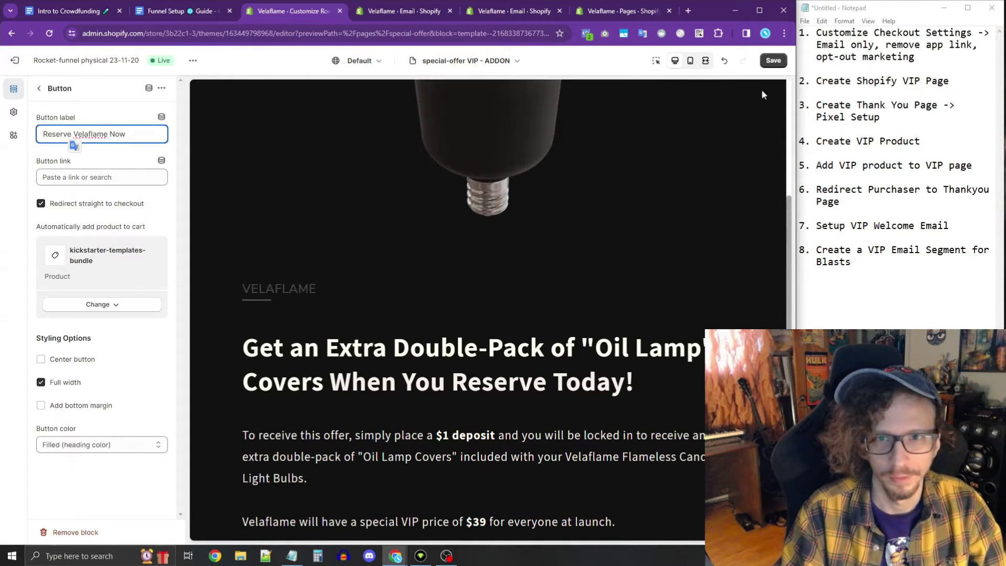
pyautogui.click(770, 62)
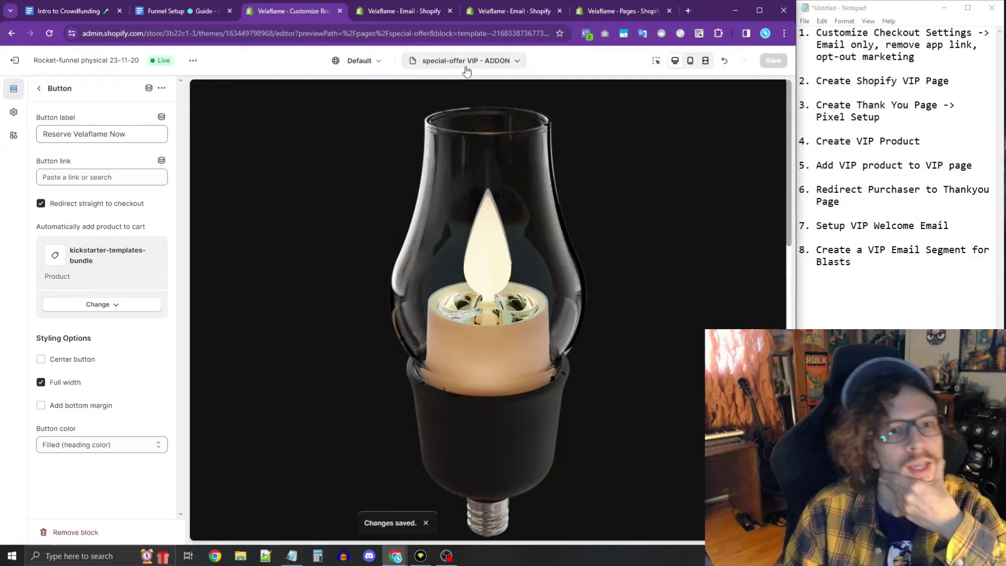
# Load the special-offer VIP - THANKYOU template in the theme editor.
pyautogui.click(465, 64)
pyautogui.click(453, 204)
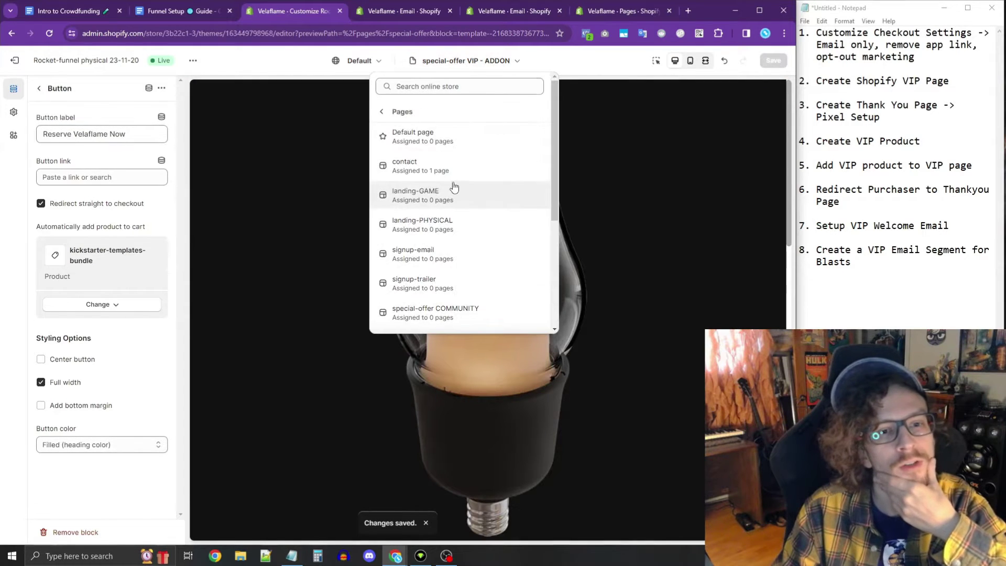
pyautogui.scroll(-3, 454, 199)
pyautogui.click(461, 288)
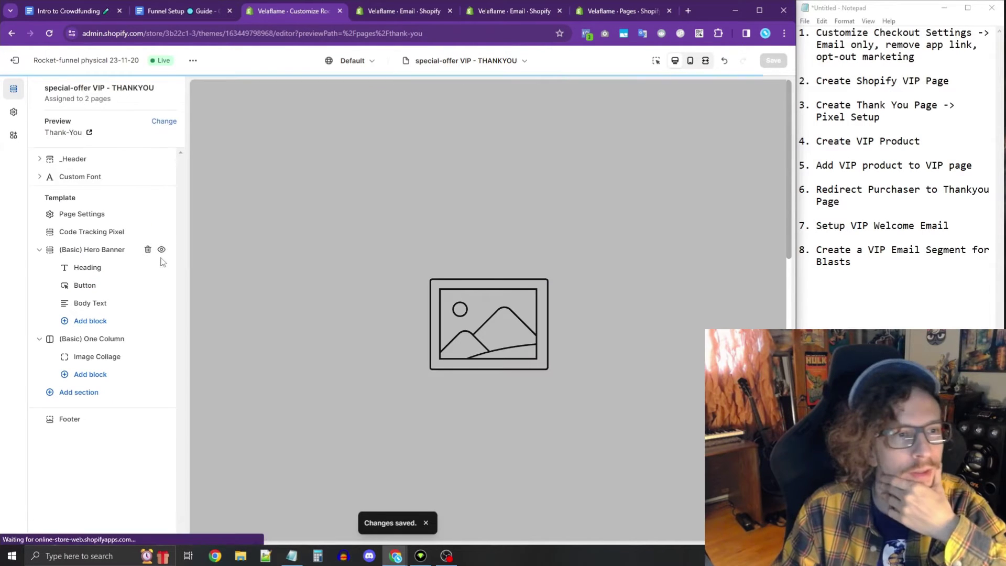
# Give the hero banner the candles-small image and a Color 4 (nav menu, footer) background.
pyautogui.click(80, 255)
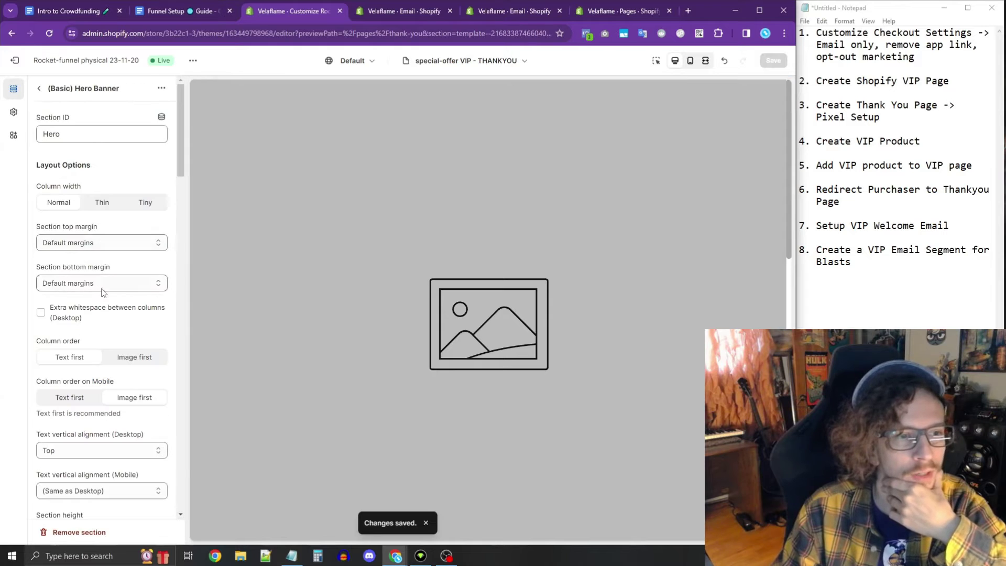
pyautogui.scroll(-10, 101, 292)
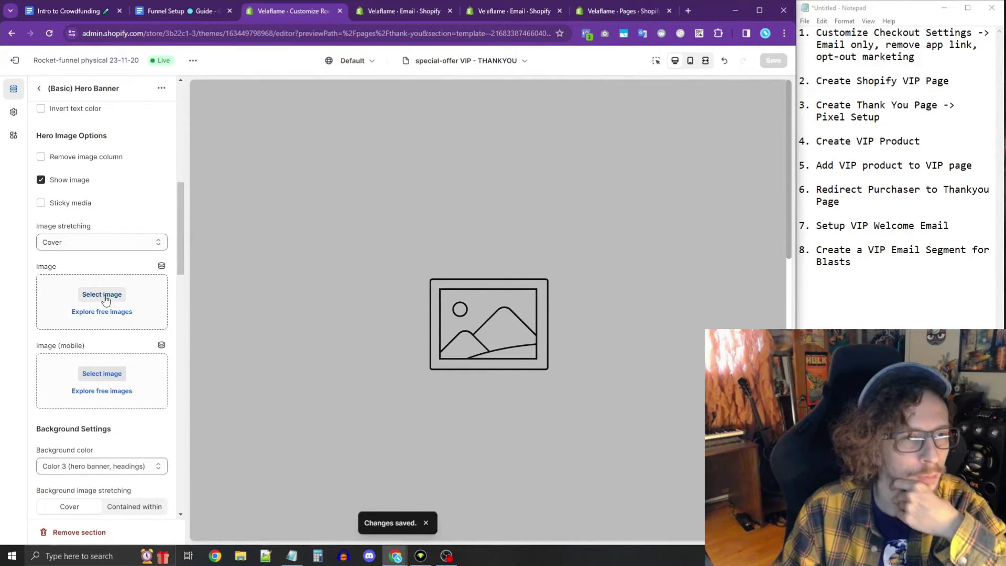
pyautogui.click(104, 303)
pyautogui.click(430, 270)
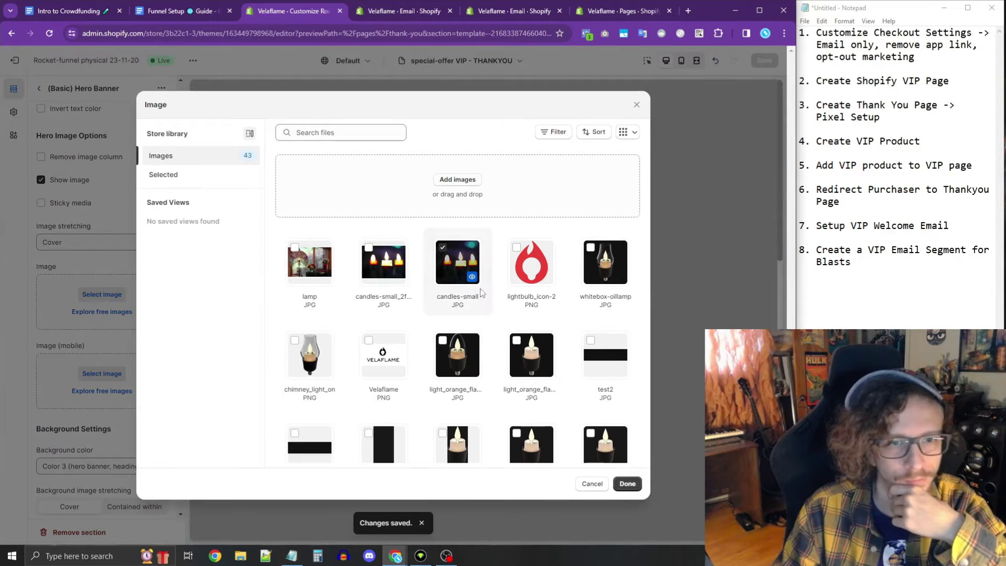
pyautogui.click(627, 483)
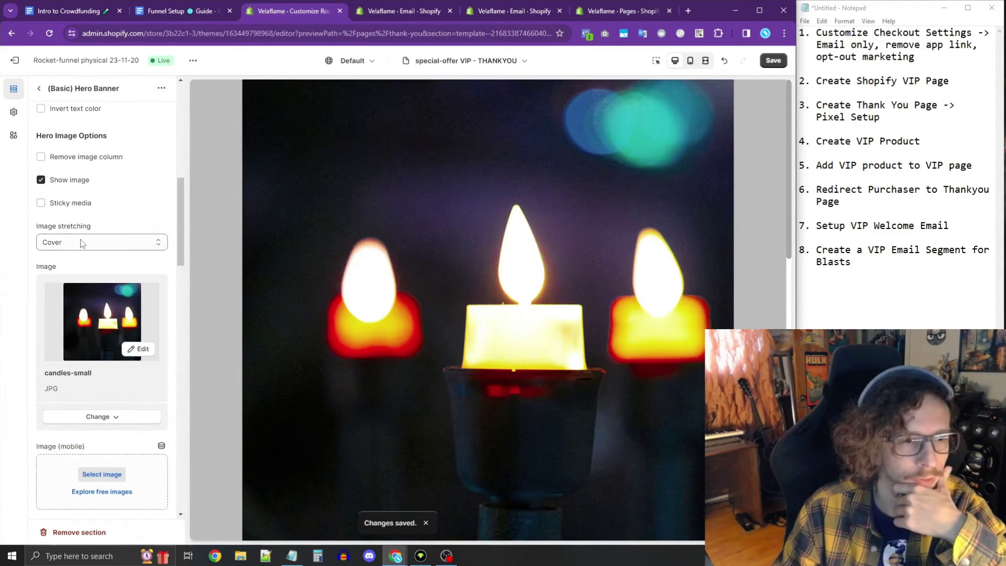
pyautogui.scroll(-7, 82, 240)
pyautogui.click(86, 200)
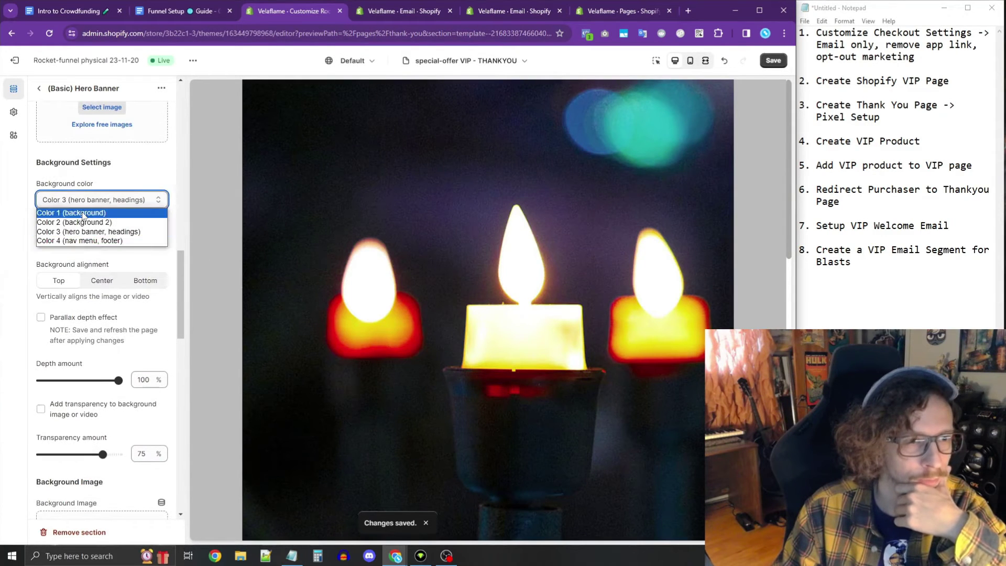
pyautogui.click(69, 236)
pyautogui.scroll(-4, 102, 268)
pyautogui.scroll(10, 103, 264)
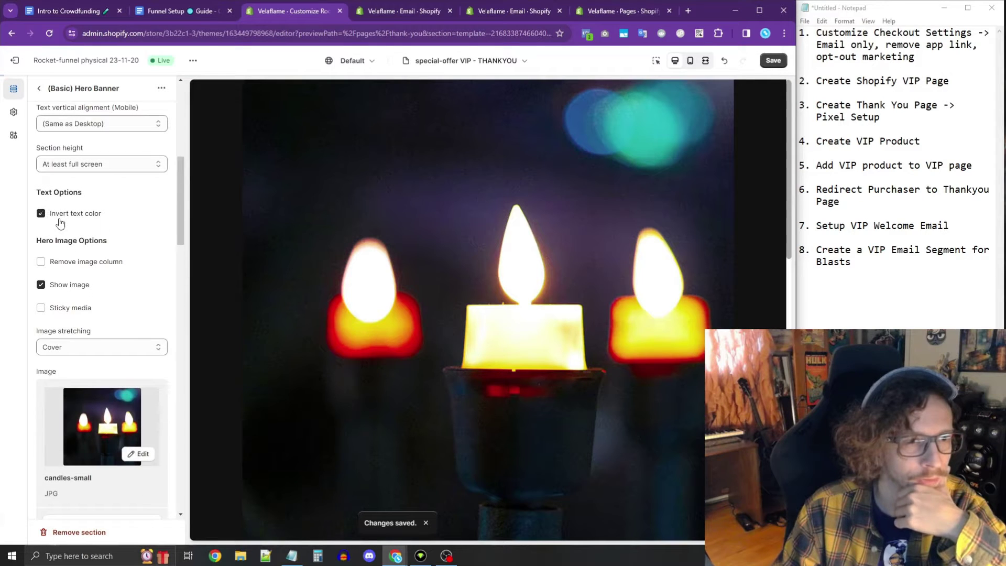
pyautogui.scroll(-10, 353, 255)
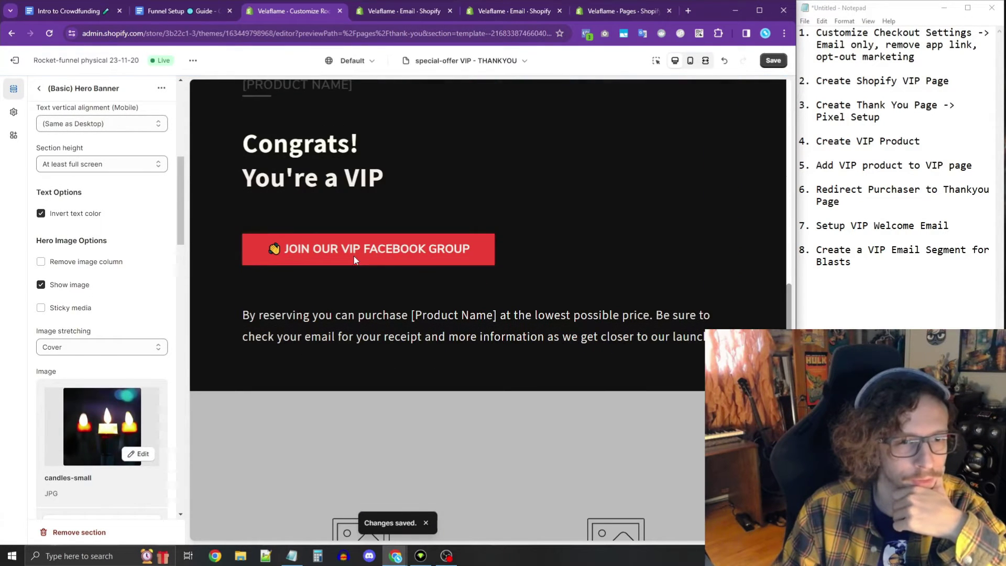
pyautogui.click(39, 88)
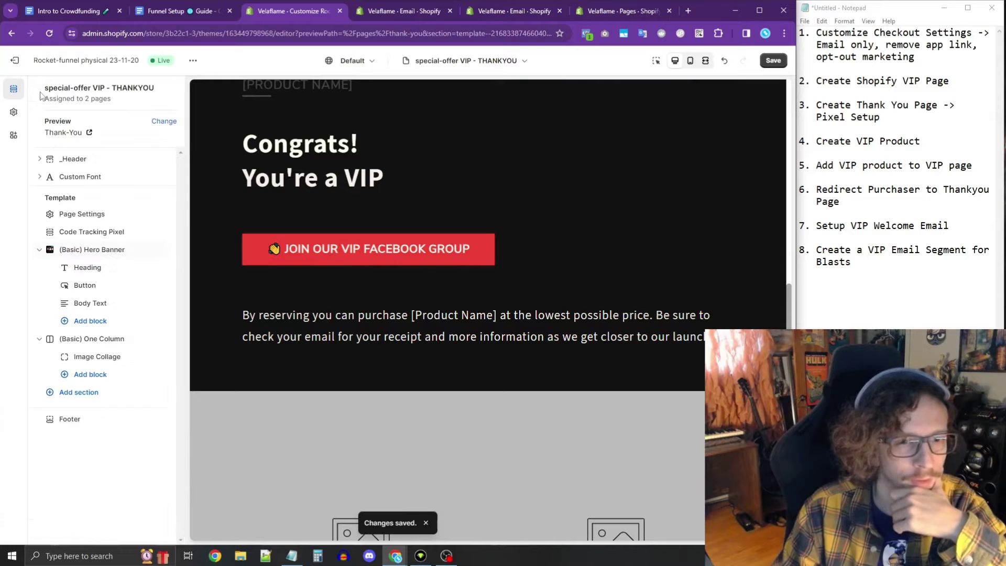
# Set the (Basic) One Column background to Color 4 (nav menu, footer).
pyautogui.click(92, 338)
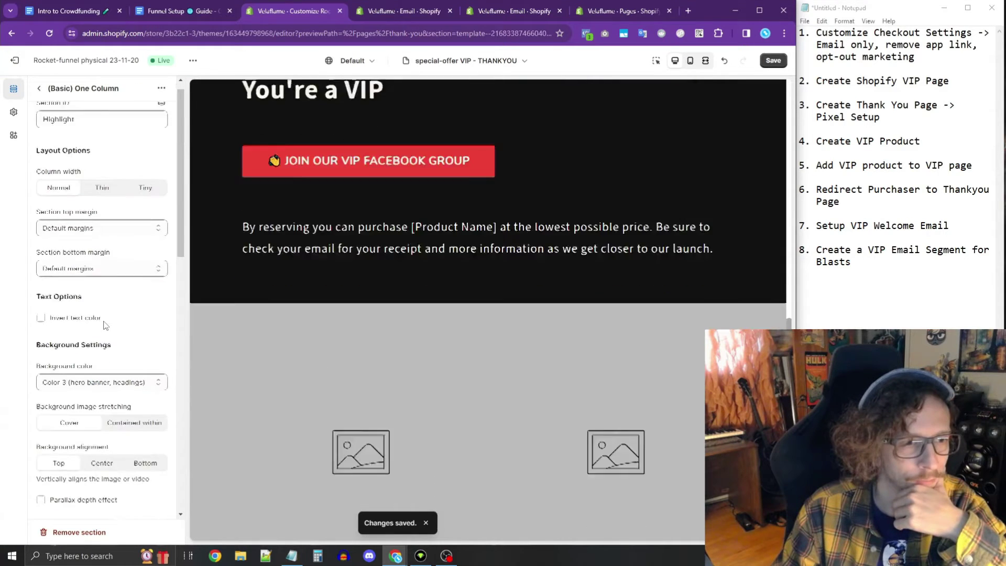
pyautogui.scroll(-5, 99, 262)
pyautogui.click(84, 292)
pyautogui.click(84, 305)
pyautogui.click(105, 292)
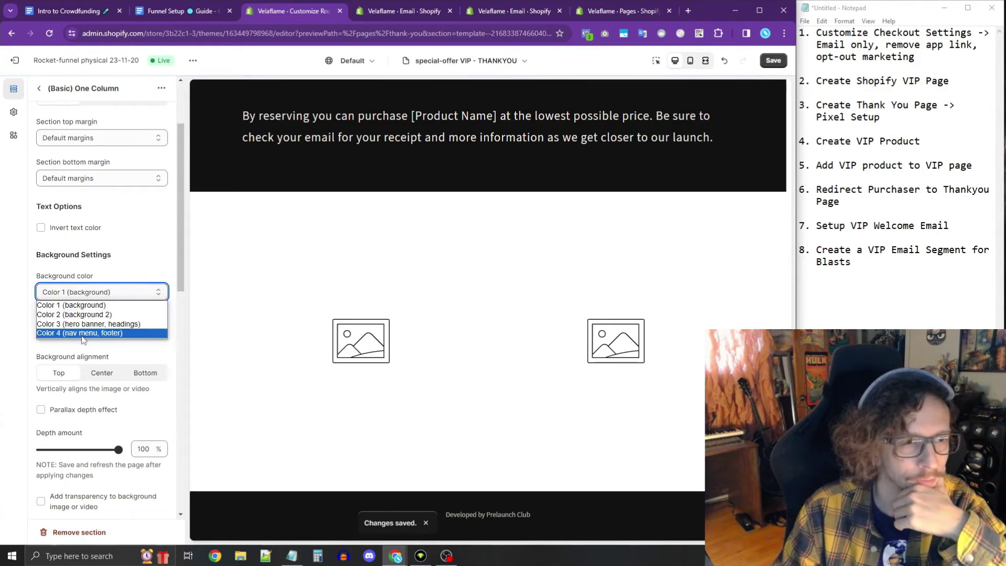
pyautogui.click(94, 332)
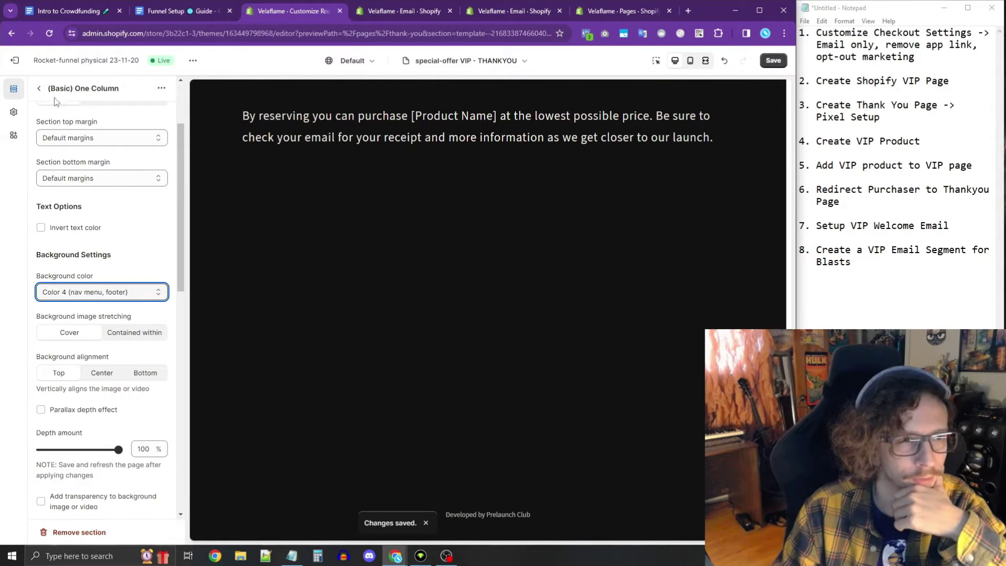
pyautogui.click(39, 88)
pyautogui.scroll(4, 309, 219)
# Replace the hero's [Product Name] pre-heading text with Velaflame.
pyautogui.scroll(3, 309, 219)
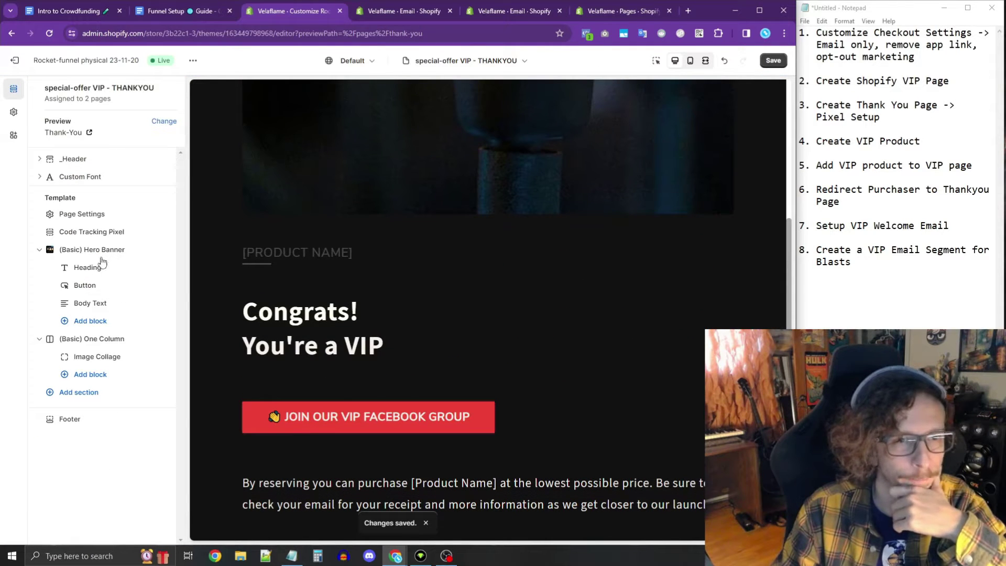
pyautogui.click(87, 268)
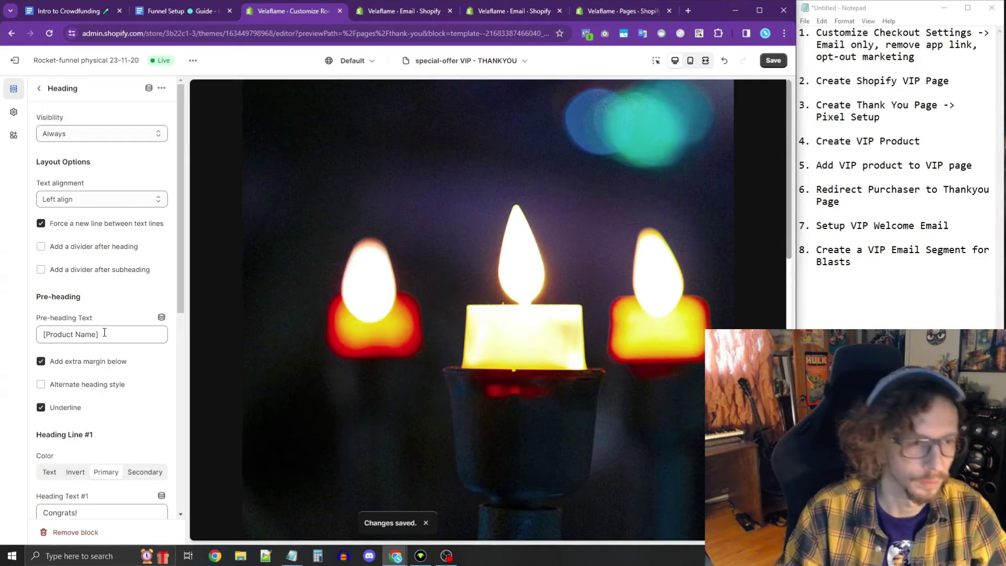
pyautogui.tripleClick(104, 334)
pyautogui.write('Velfa')
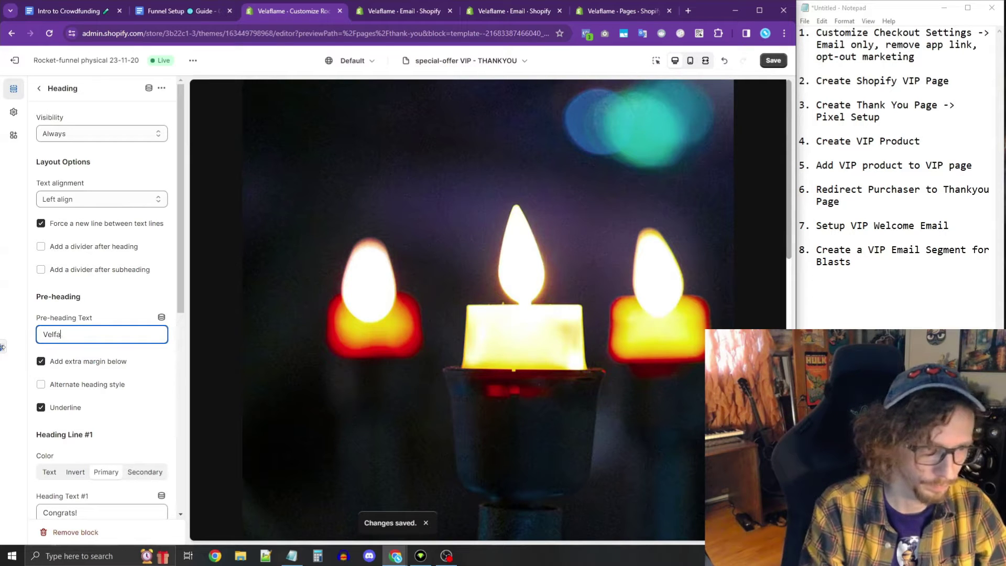
pyautogui.press('BackSpace')
pyautogui.press('BackSpace')
pyautogui.write('aflame')
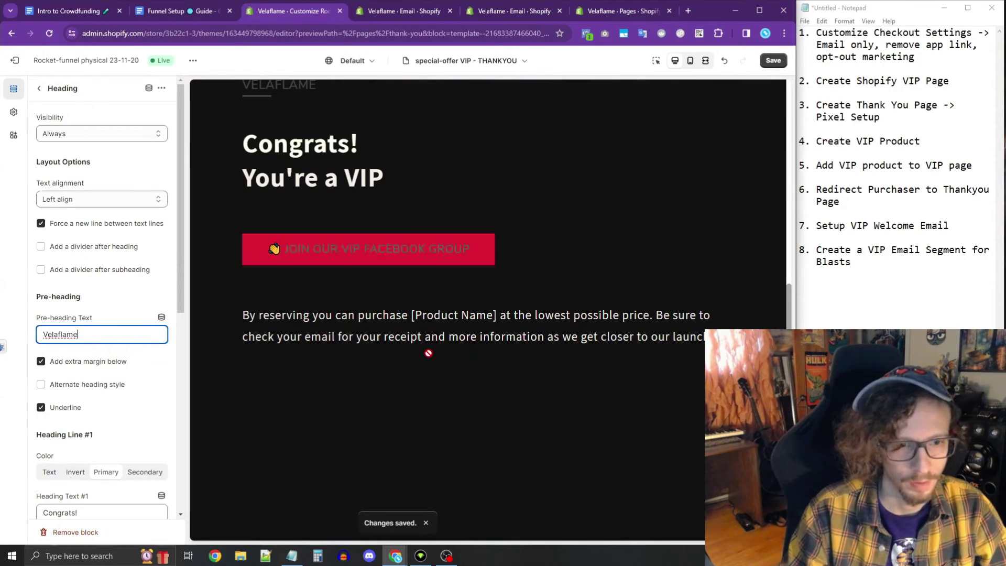
# Check the VIP button's link field, leaving it without a new link.
pyautogui.click(38, 88)
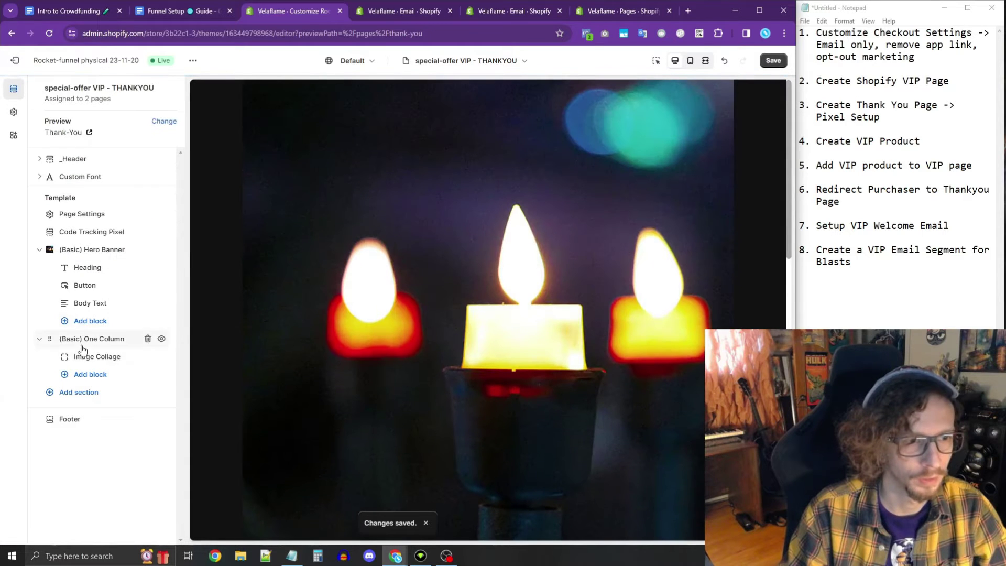
pyautogui.click(82, 285)
pyautogui.click(92, 187)
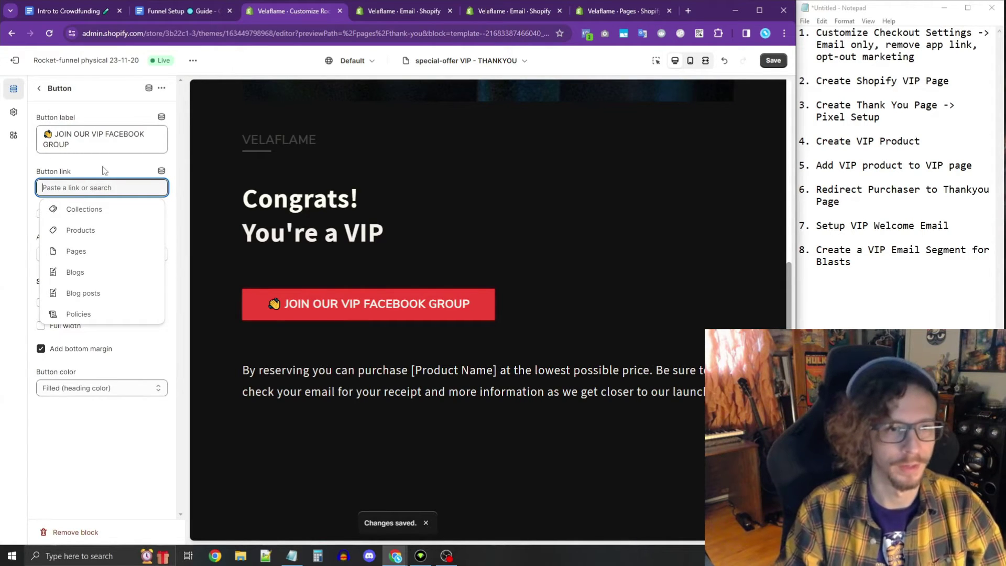
pyautogui.click(105, 170)
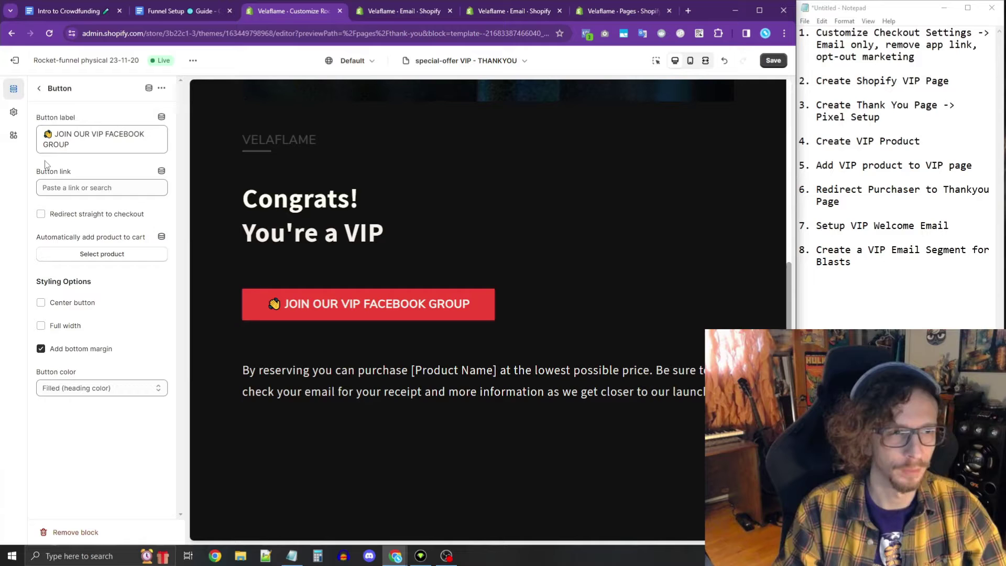
pyautogui.scroll(-5, 415, 322)
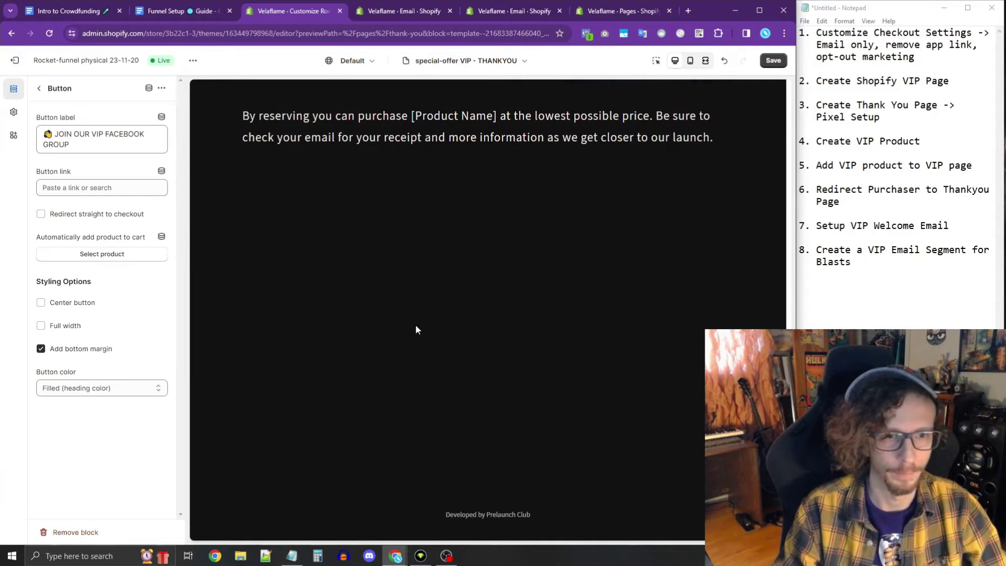
# Set the image collage spotlight to the candles image and Image 1 to the lamp.
pyautogui.click(36, 89)
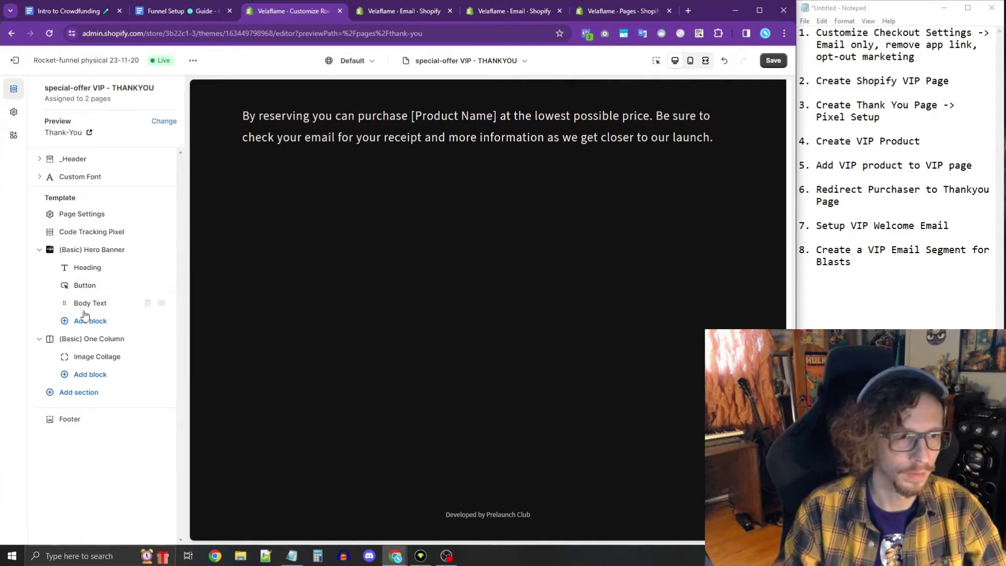
pyautogui.click(87, 355)
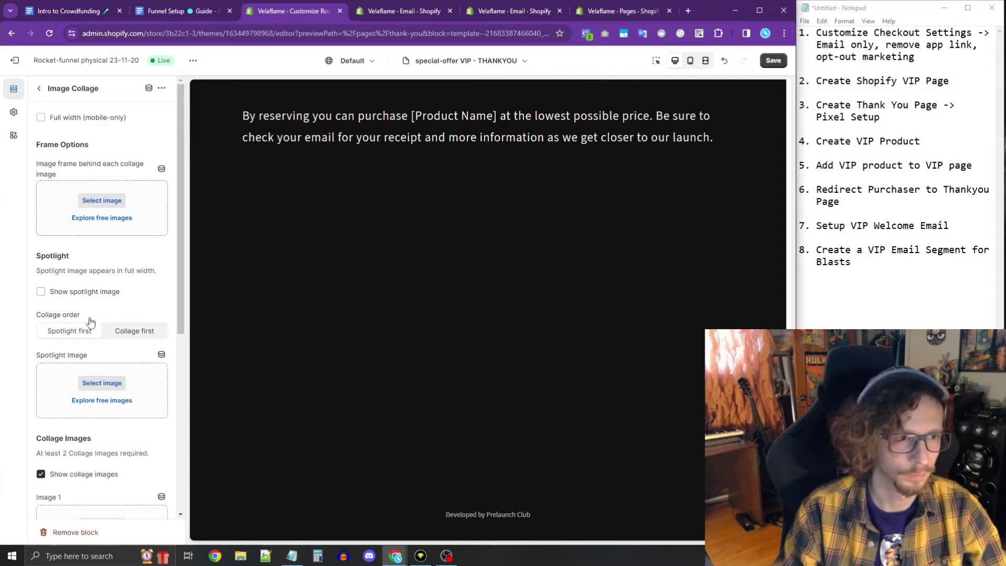
pyautogui.click(102, 386)
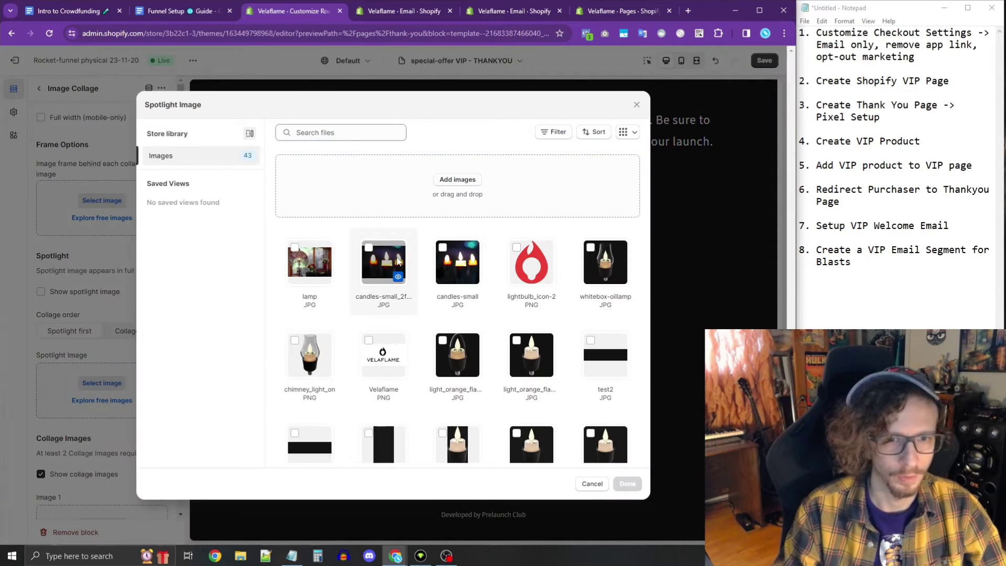
pyautogui.click(384, 262)
pyautogui.click(593, 484)
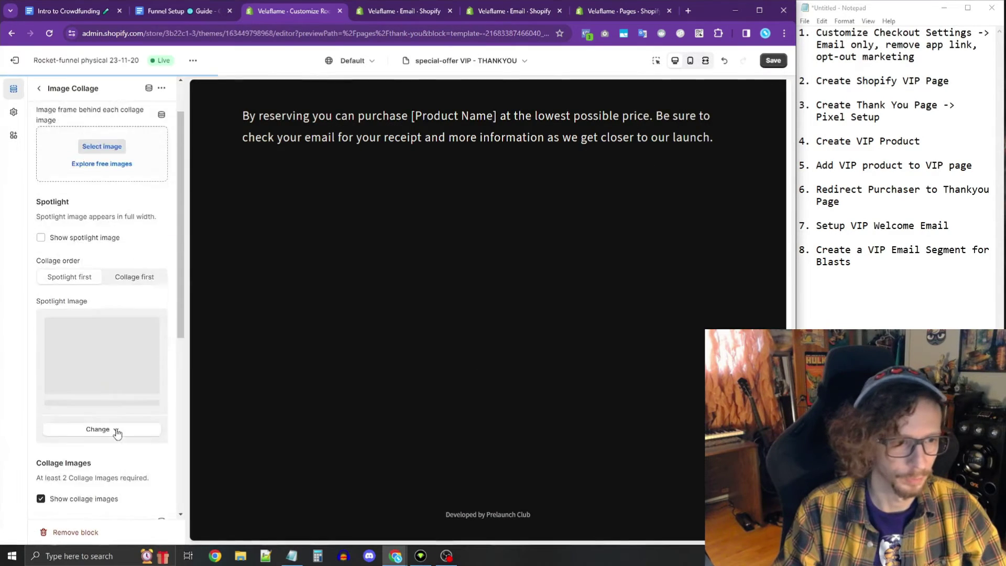
pyautogui.scroll(-3, 117, 432)
pyautogui.click(110, 426)
pyautogui.click(310, 262)
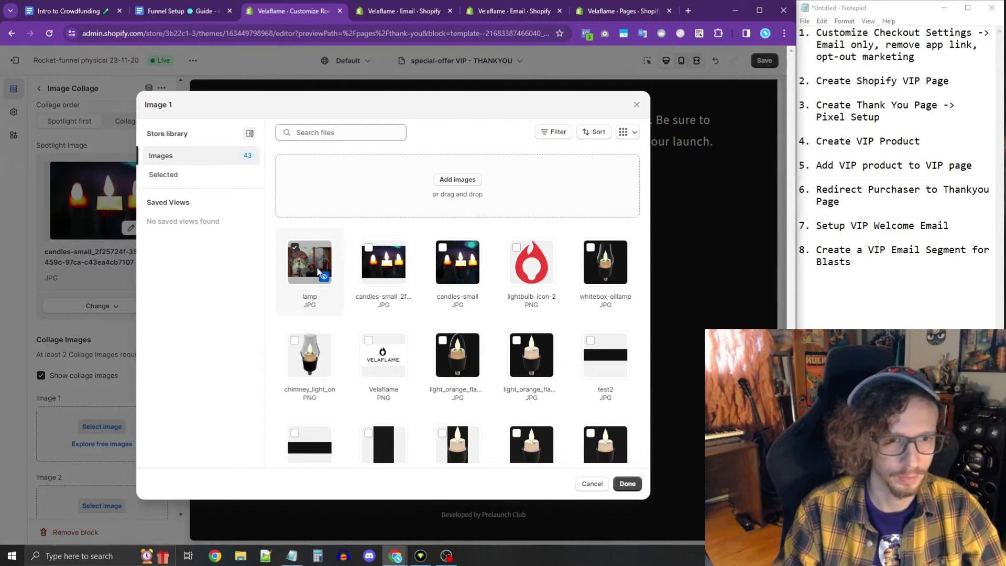
pyautogui.click(627, 484)
# Set collage Image 2 to Tavern_Square-Chandelier_Warm and save the page.
pyautogui.scroll(-5, 120, 419)
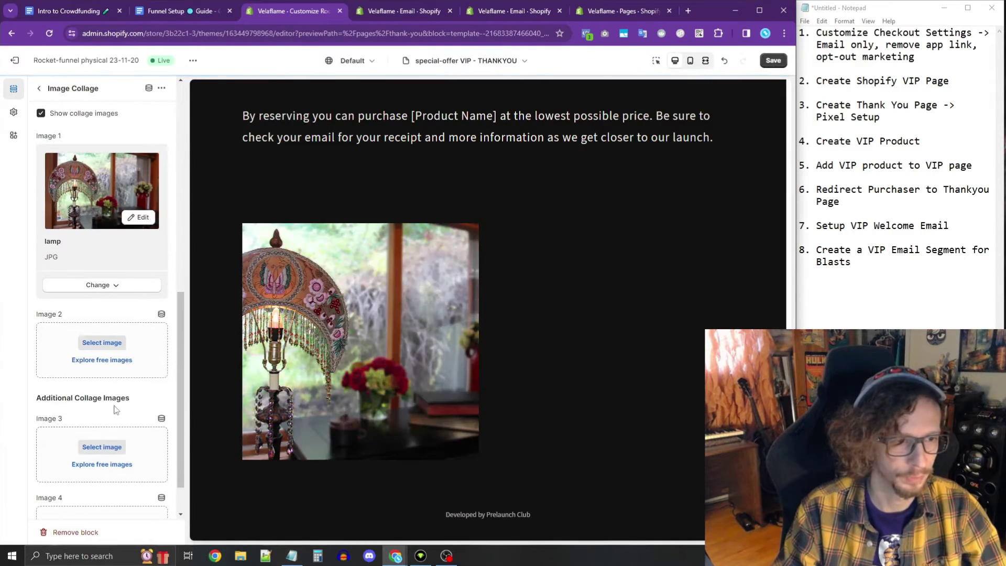
pyautogui.click(102, 342)
pyautogui.scroll(-3, 574, 333)
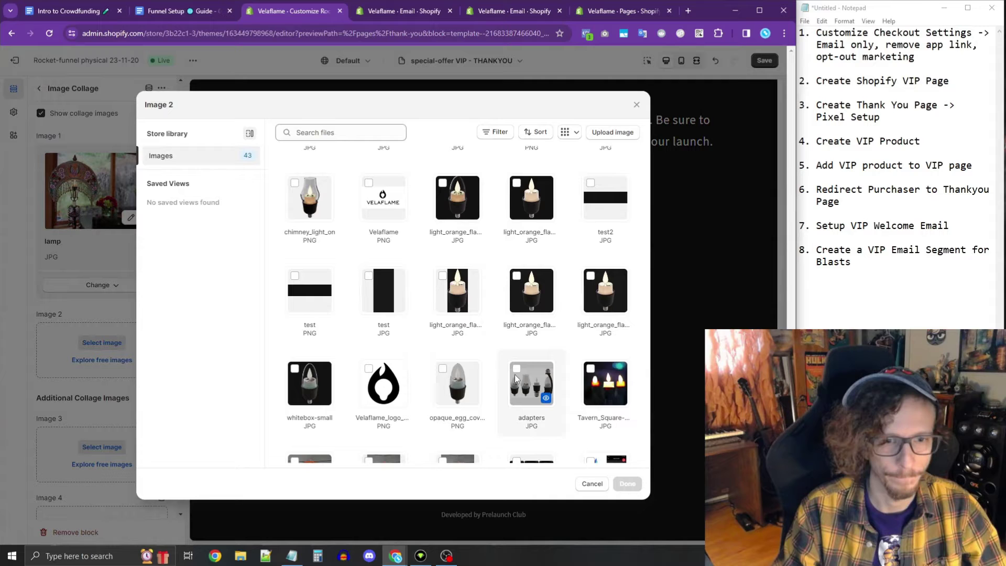
pyautogui.click(603, 403)
pyautogui.click(628, 483)
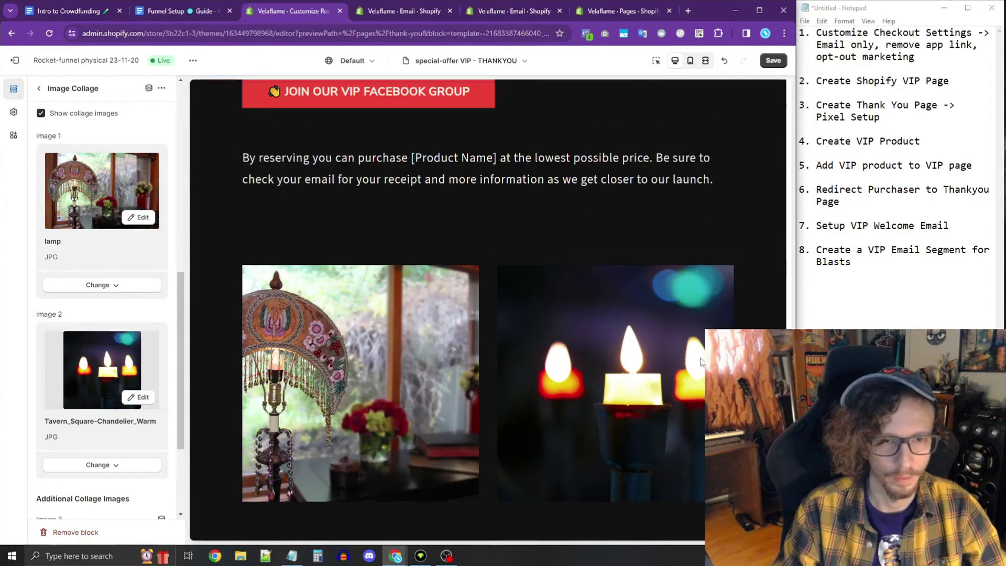
pyautogui.click(773, 61)
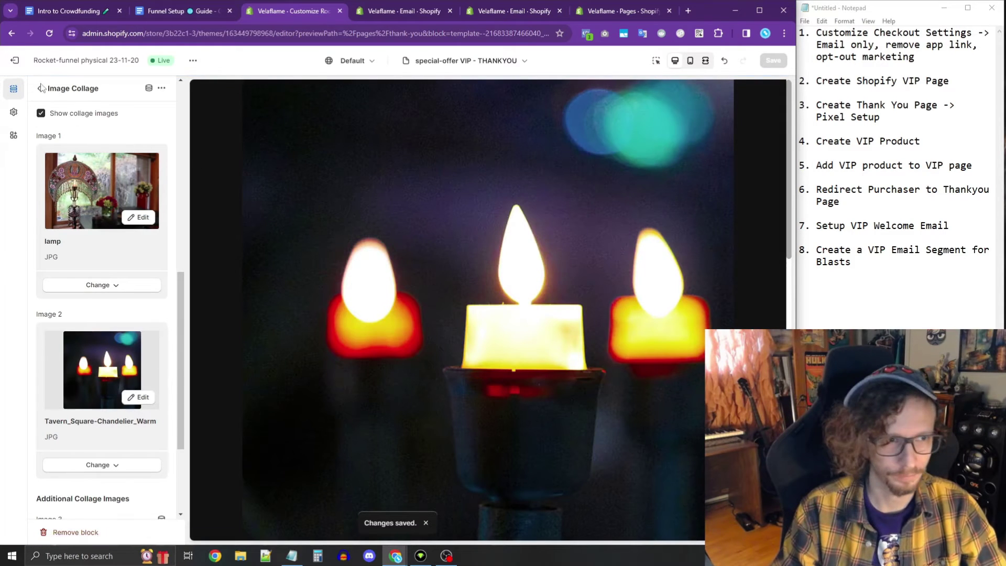
pyautogui.click(39, 89)
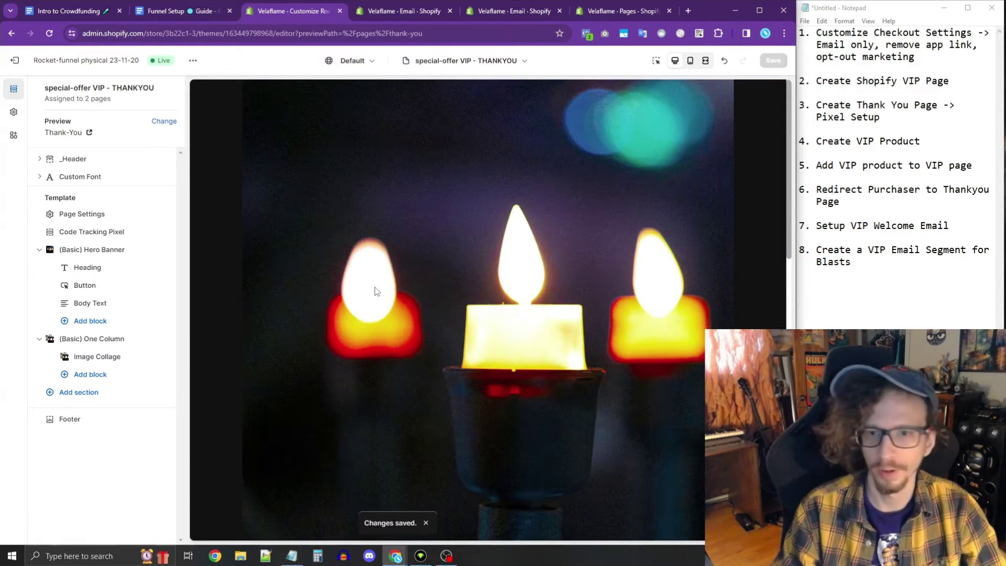
# Confirm the tracking pixel's Meta event stays Purchase, then exit to the Themes page.
pyautogui.click(101, 238)
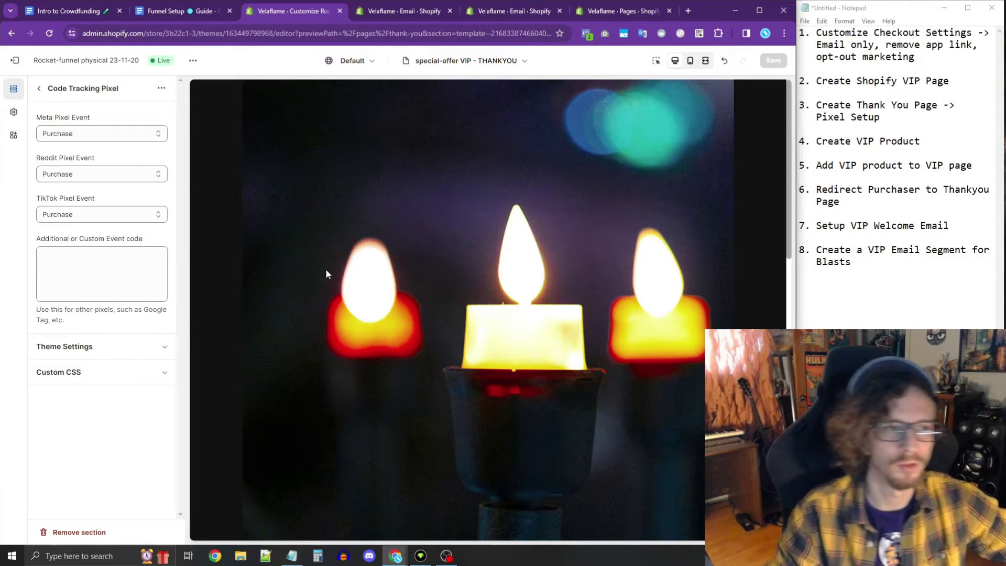
pyautogui.click(129, 134)
pyautogui.click(130, 134)
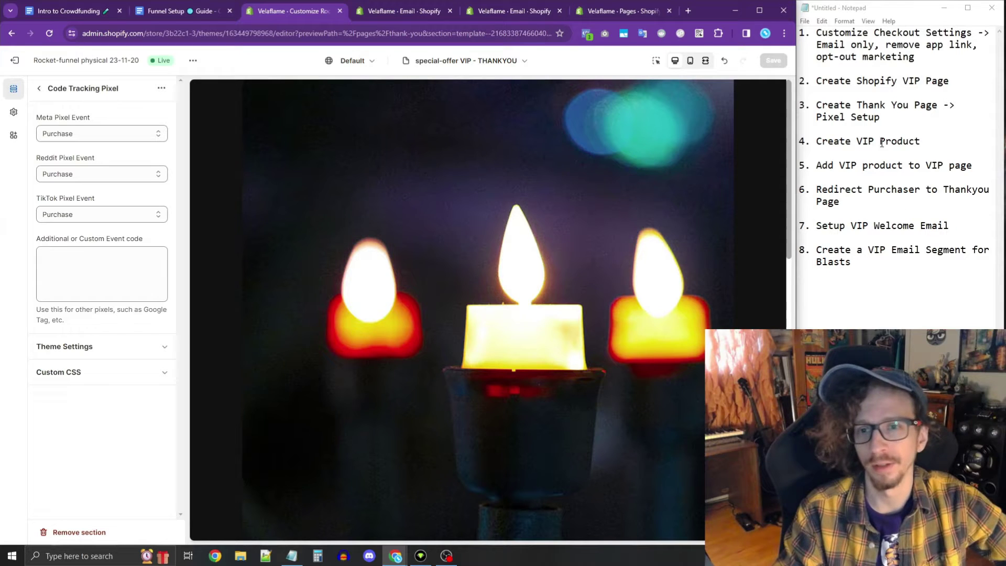
pyautogui.click(15, 60)
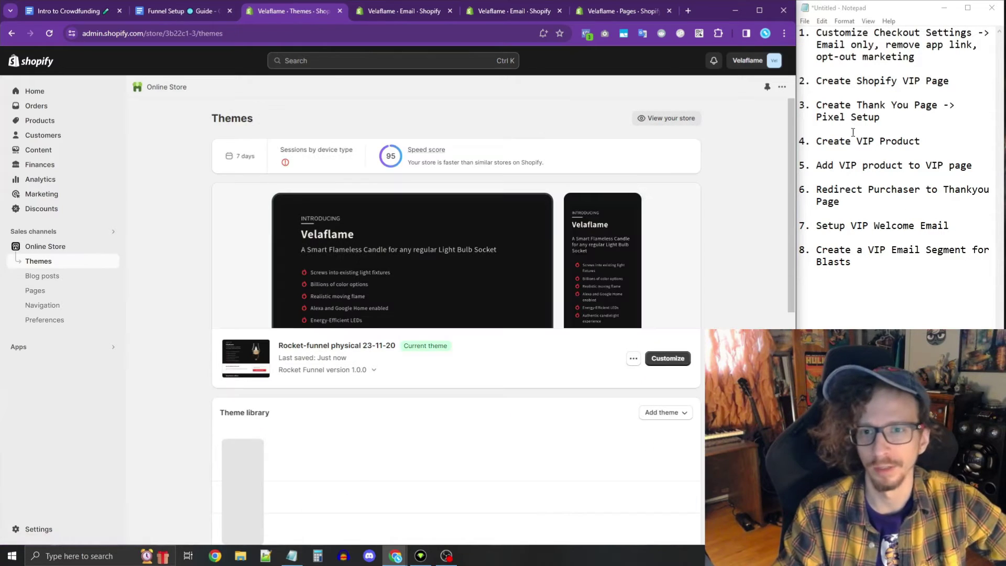
# Create a new product titled Velaflame Reservation.
pyautogui.click(53, 121)
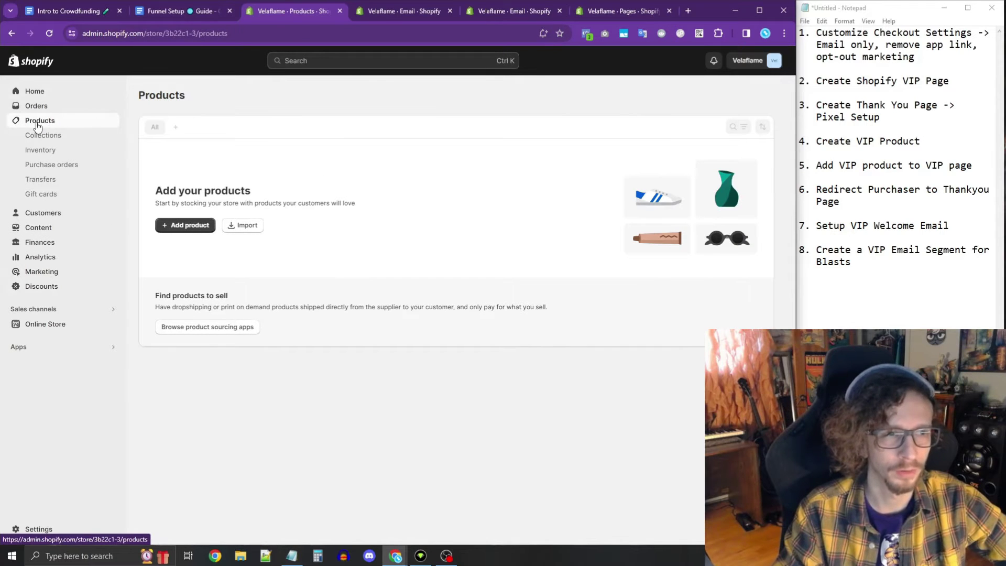
pyautogui.click(173, 230)
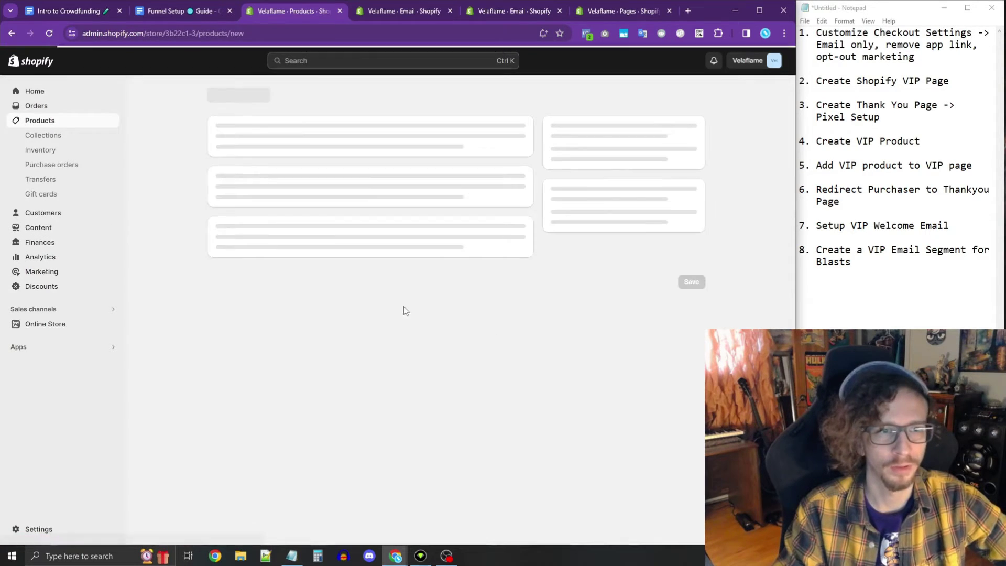
pyautogui.click(265, 147)
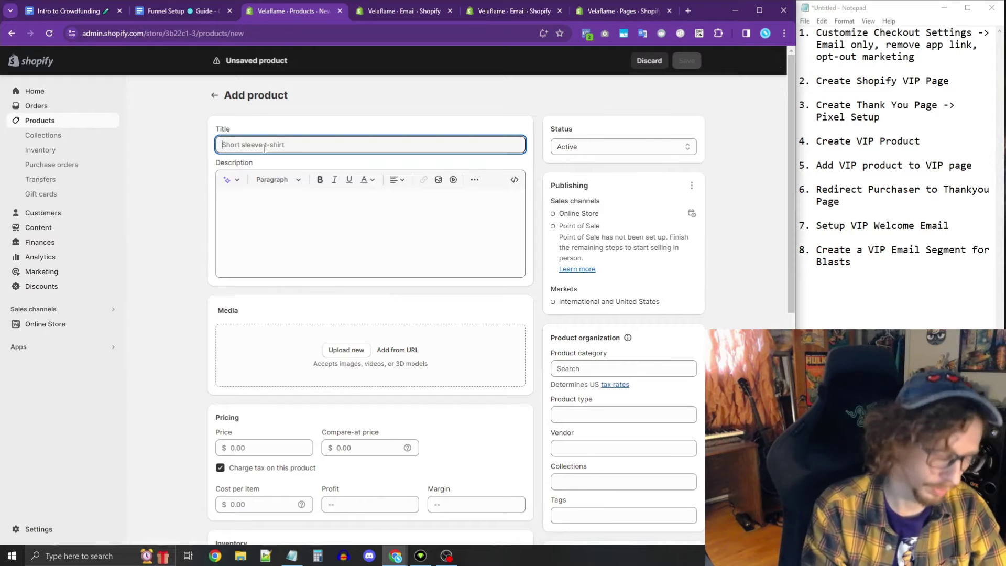
pyautogui.write('Velaflame')
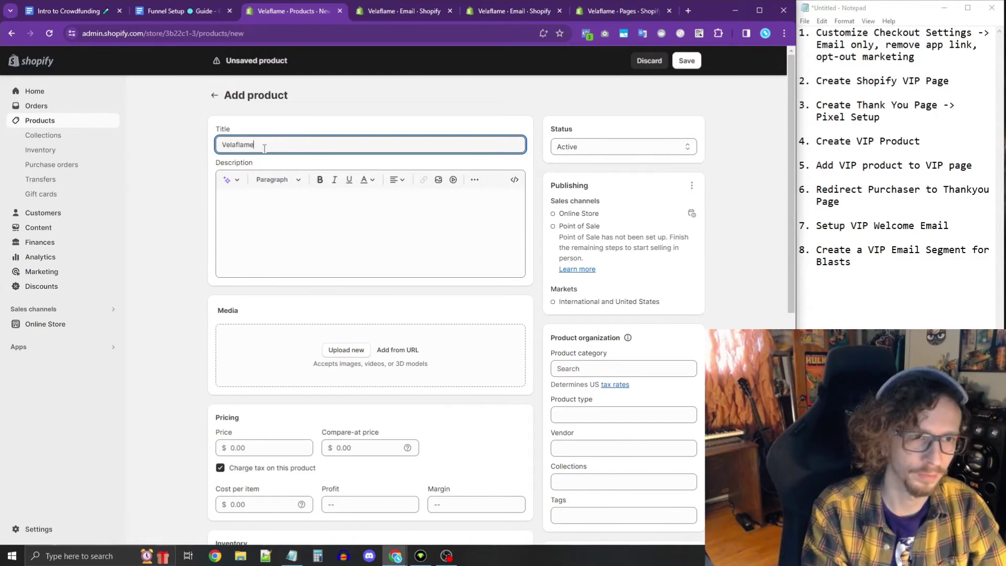
pyautogui.write(' Rew')
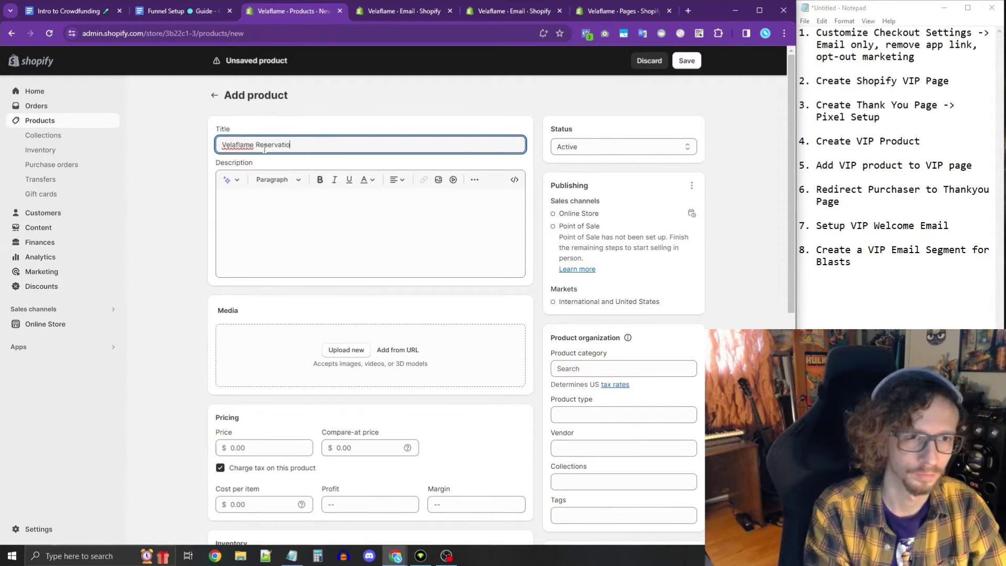
pyautogui.click(370, 111)
pyautogui.scroll(-4, 396, 111)
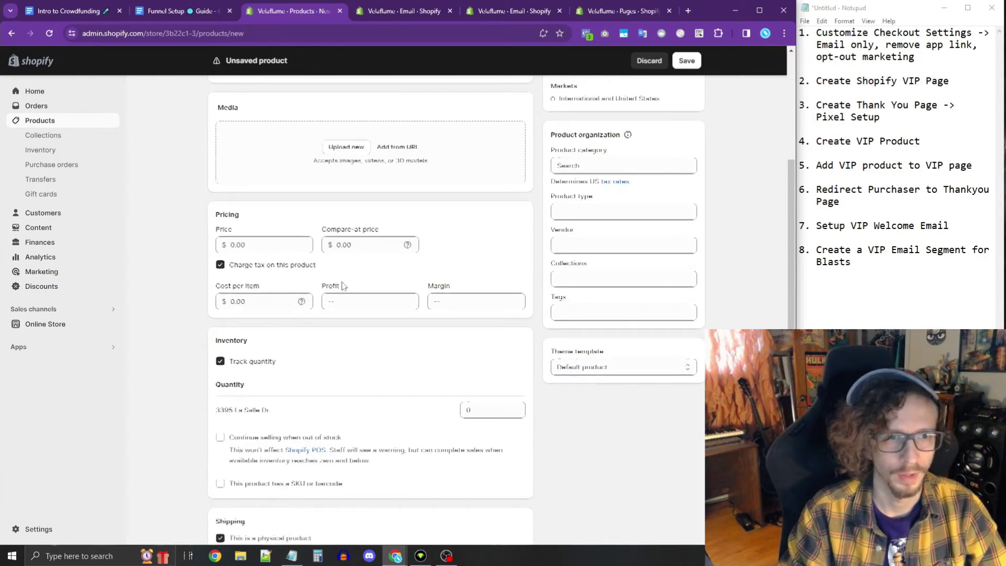
pyautogui.scroll(2, 337, 243)
# Upload light orange flame.jpg as the product's media image.
pyautogui.click(346, 245)
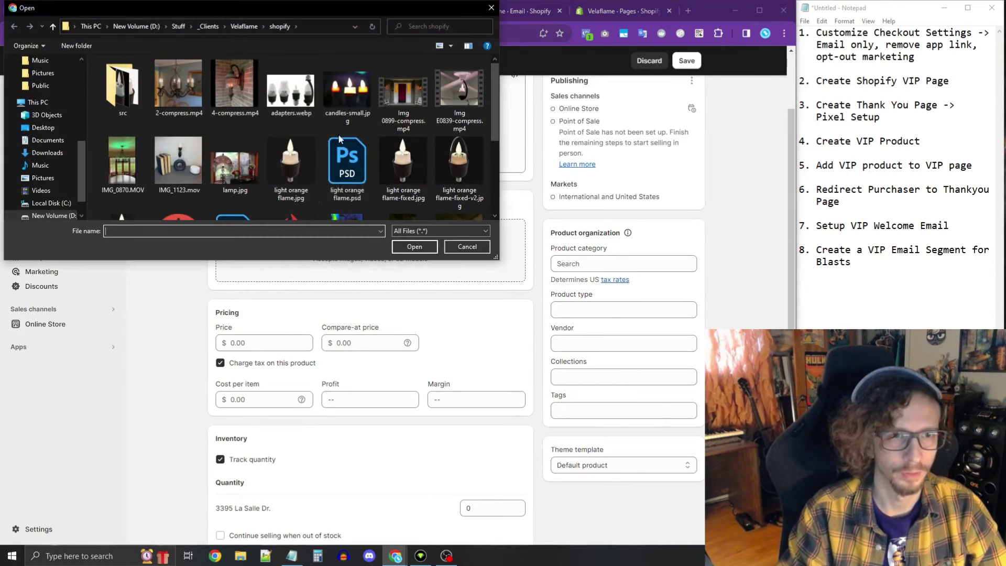
pyautogui.click(291, 165)
pyautogui.click(423, 175)
pyautogui.scroll(-1, 423, 175)
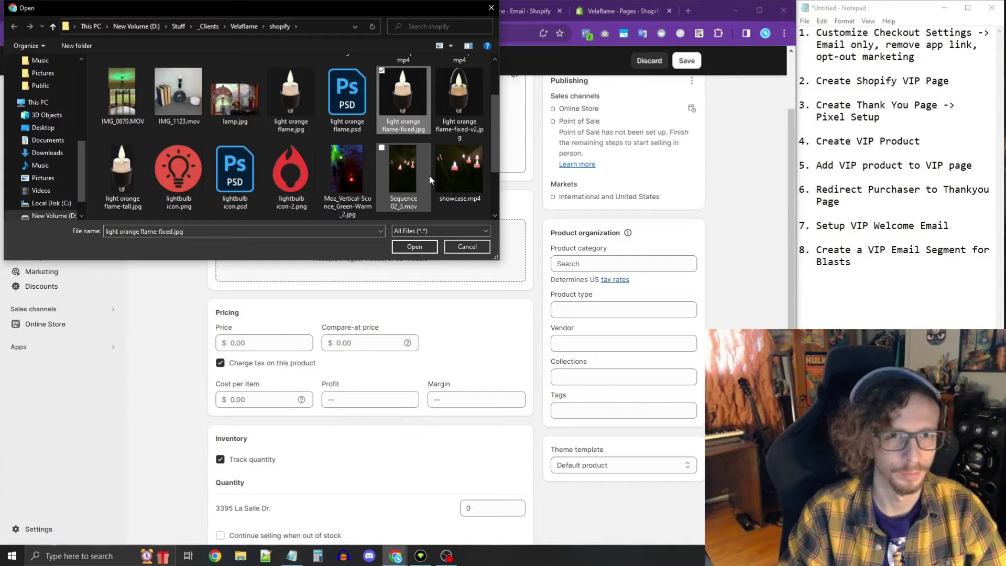
pyautogui.scroll(1, 178, 168)
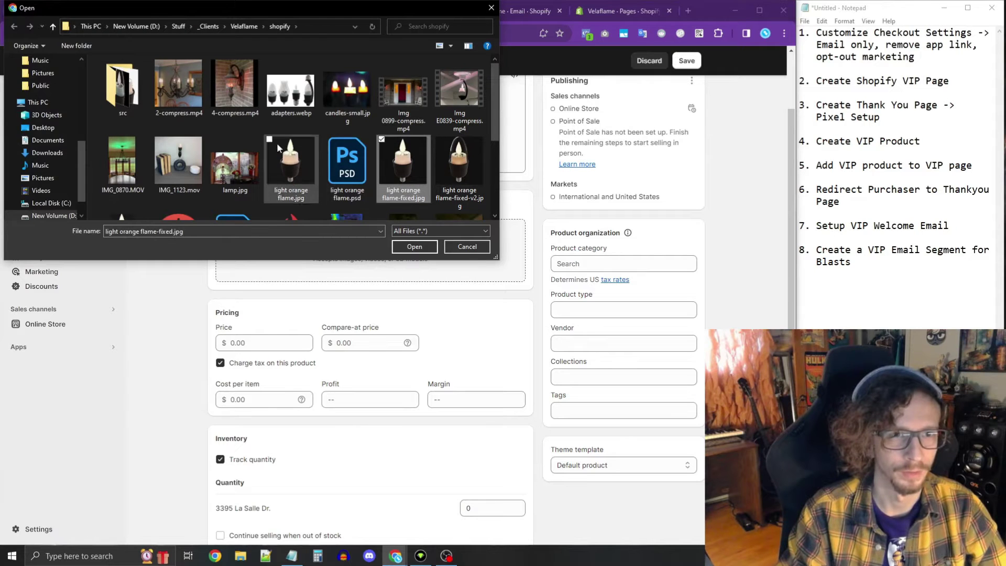
pyautogui.click(291, 165)
pyautogui.click(435, 248)
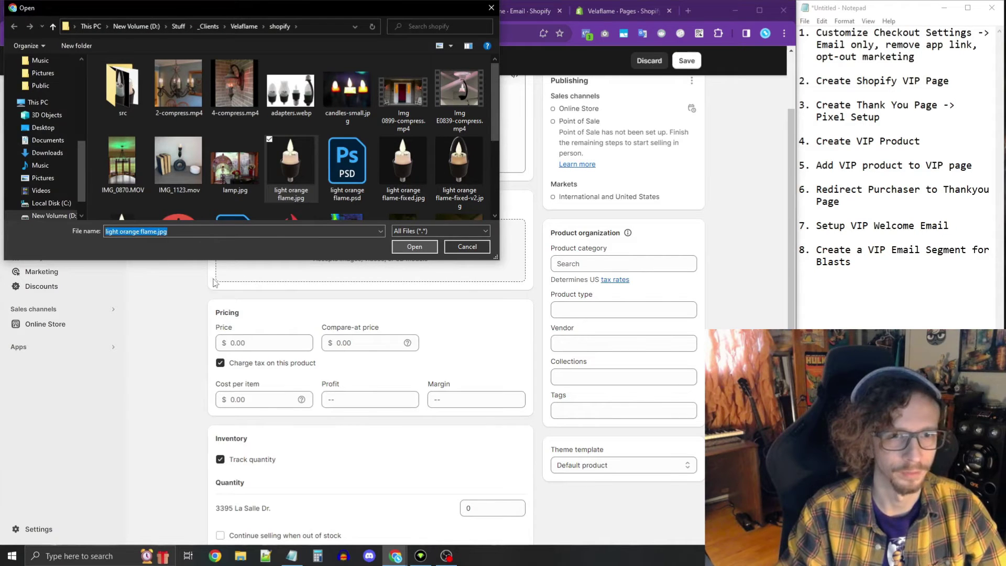
pyautogui.click(414, 247)
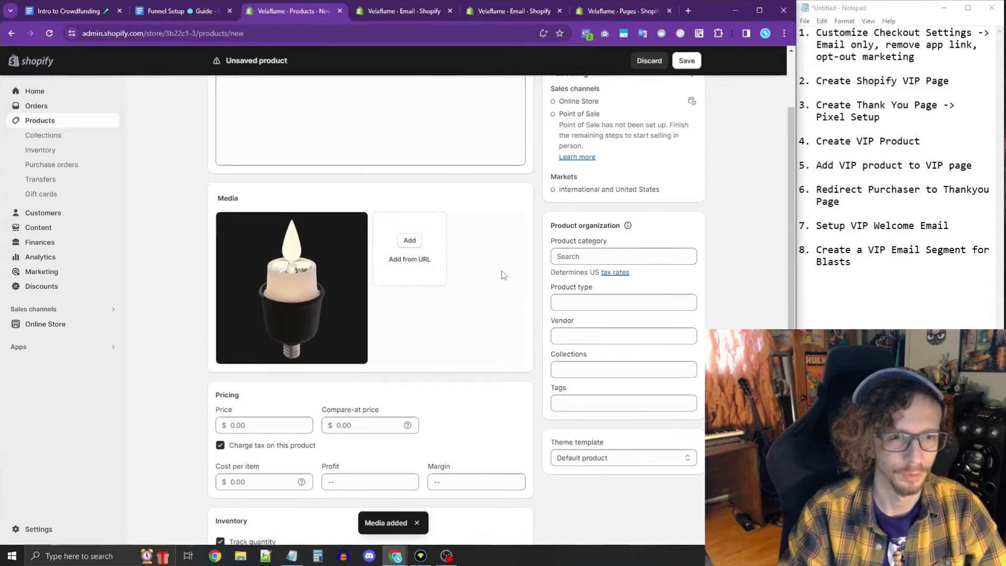
# Price the product at $1.00 with no tax, no inventory tracking and not physical.
pyautogui.scroll(-4, 261, 224)
pyautogui.click(262, 224)
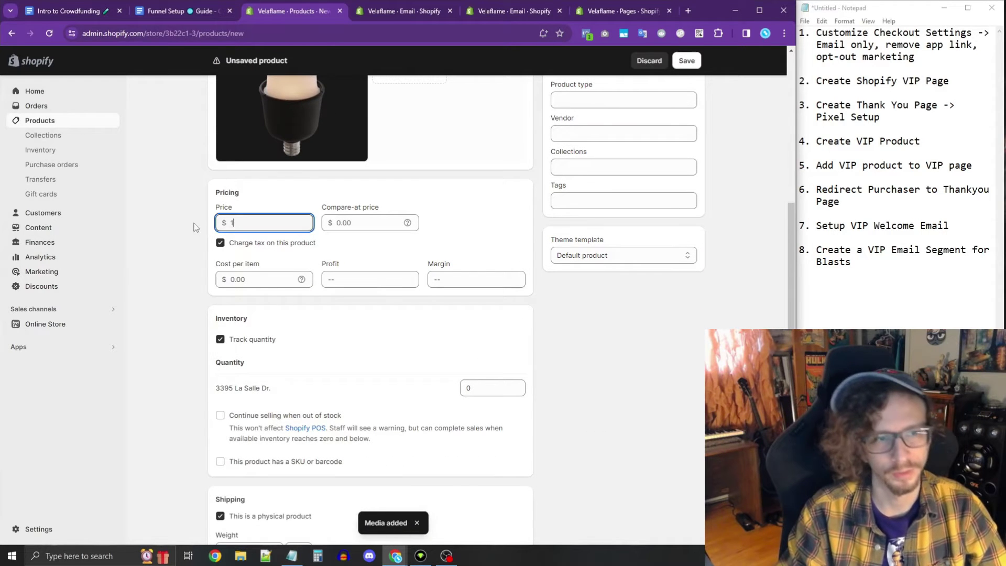
pyautogui.click(220, 242)
pyautogui.scroll(-3, 200, 246)
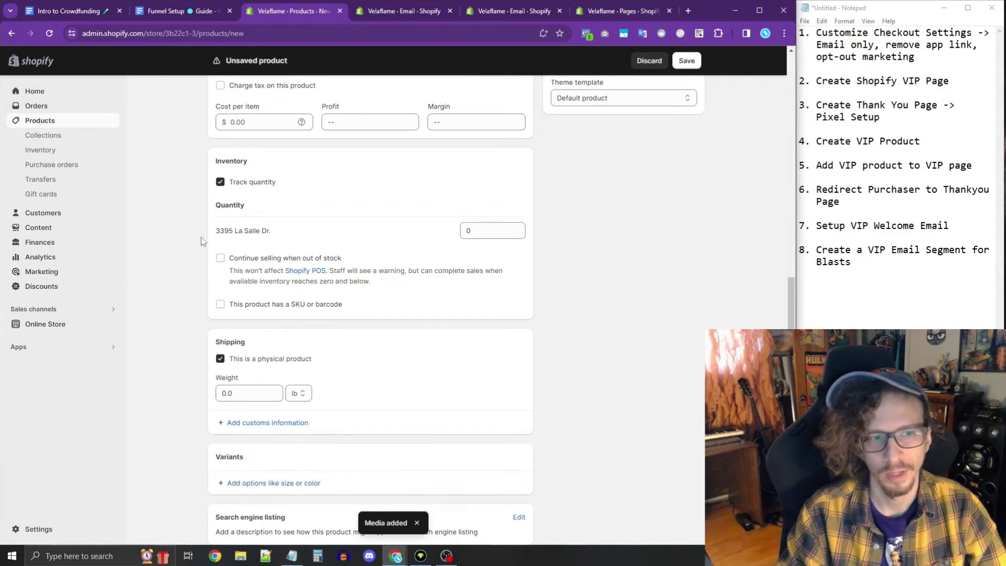
pyautogui.click(221, 181)
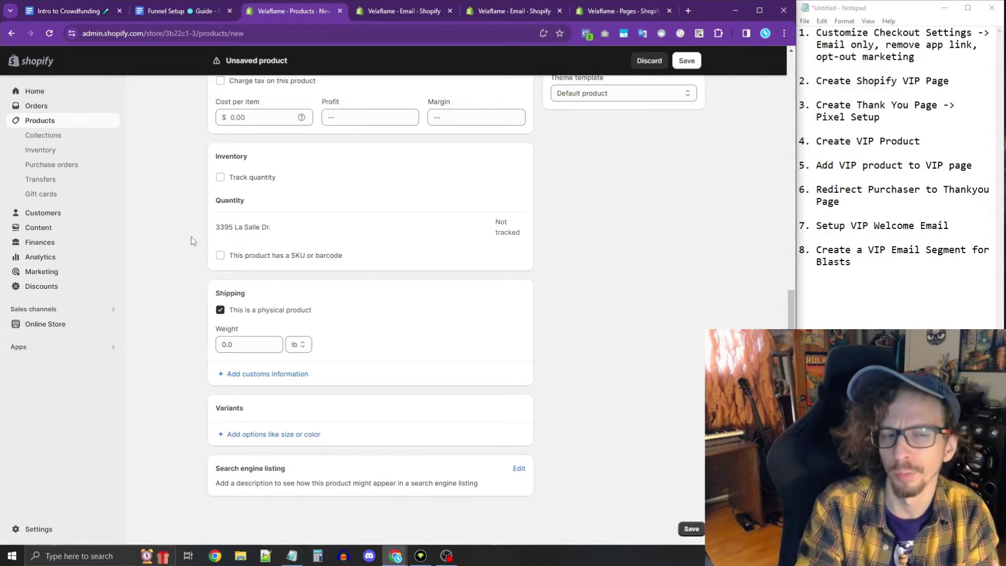
pyautogui.click(219, 313)
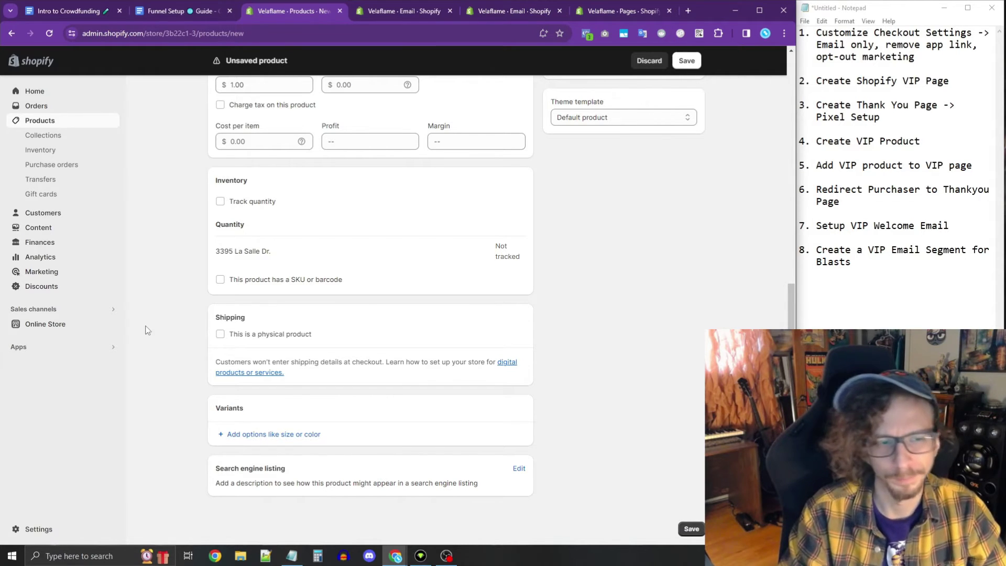
# Review the product form and save the new Velaflame Reservation product.
pyautogui.scroll(7, 147, 332)
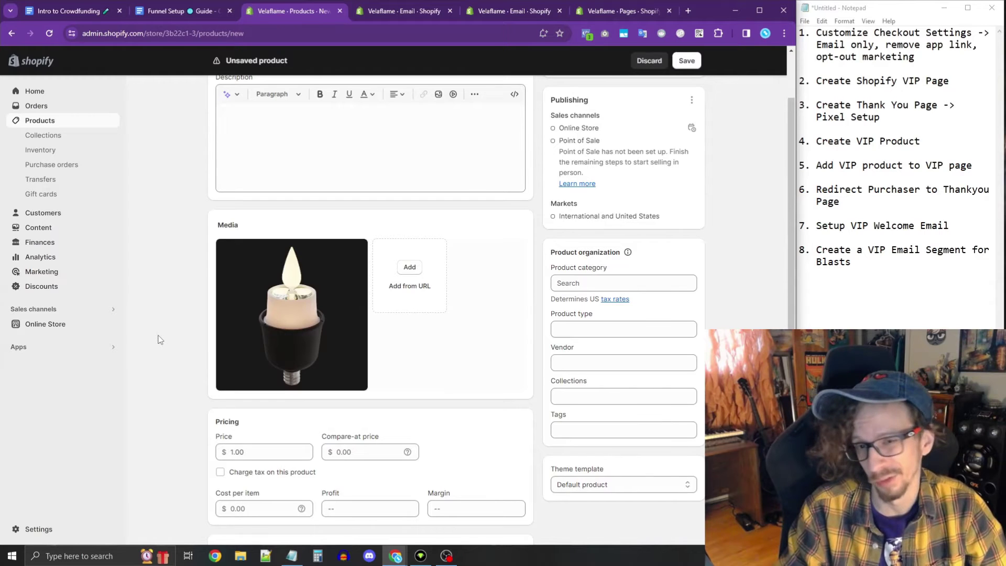
pyautogui.scroll(2, 160, 340)
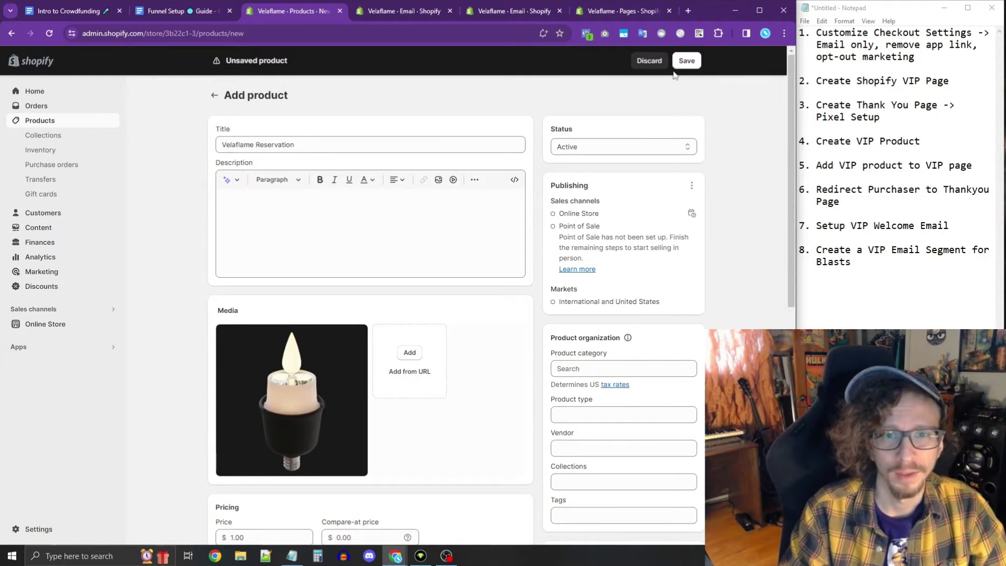
pyautogui.scroll(-6, 266, 254)
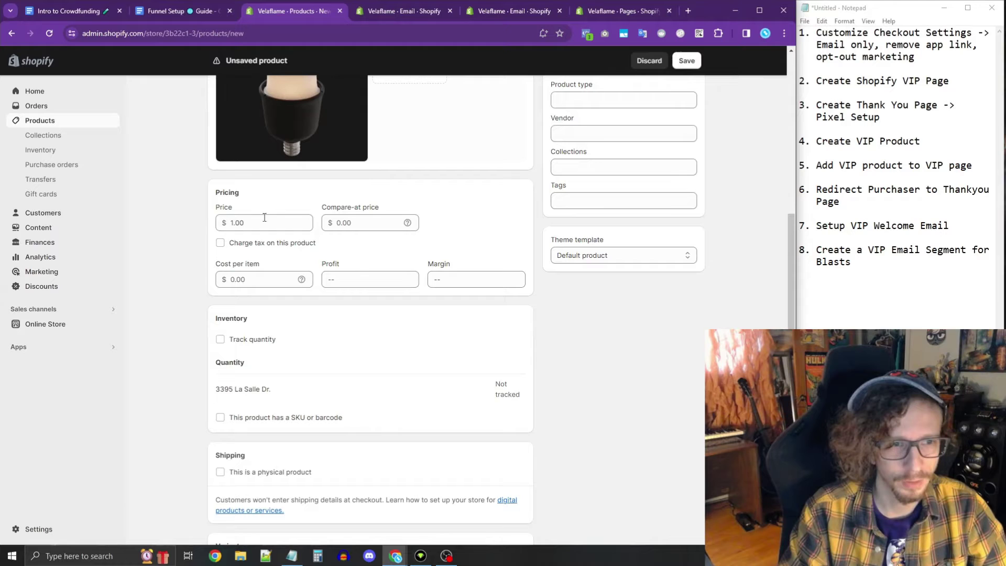
pyautogui.scroll(-3, 264, 217)
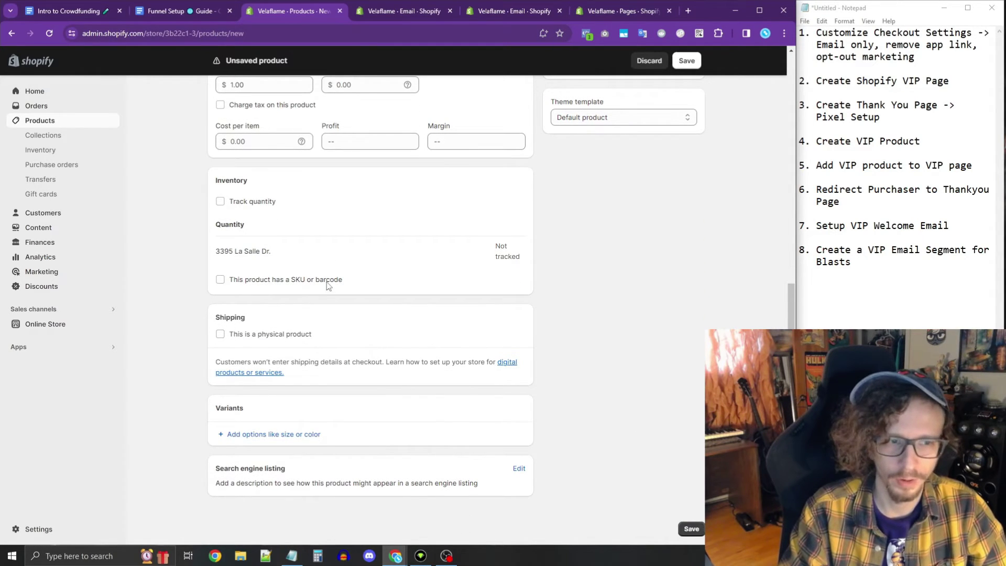
pyautogui.scroll(9, 494, 288)
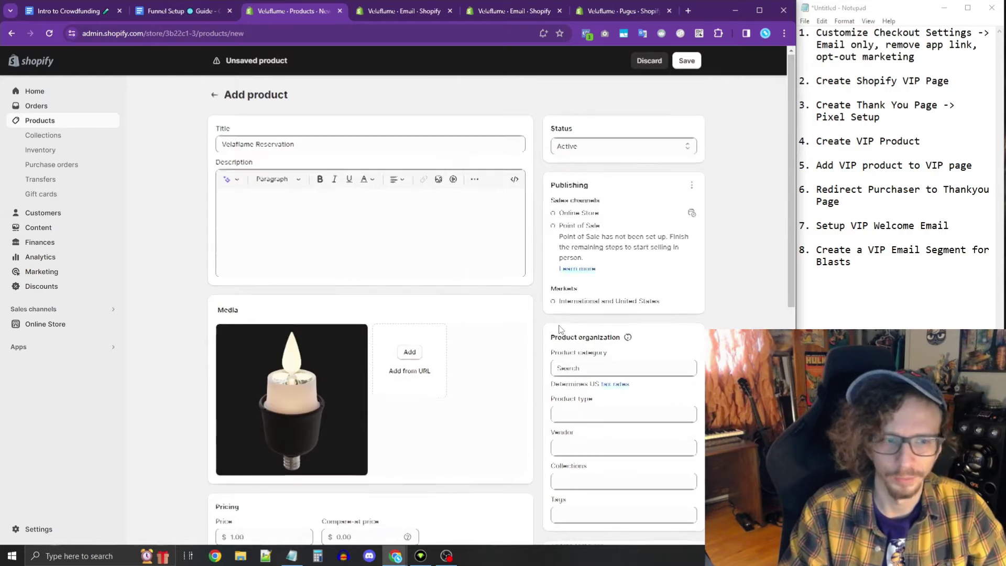
pyautogui.scroll(-4, 559, 336)
pyautogui.scroll(4, 624, 210)
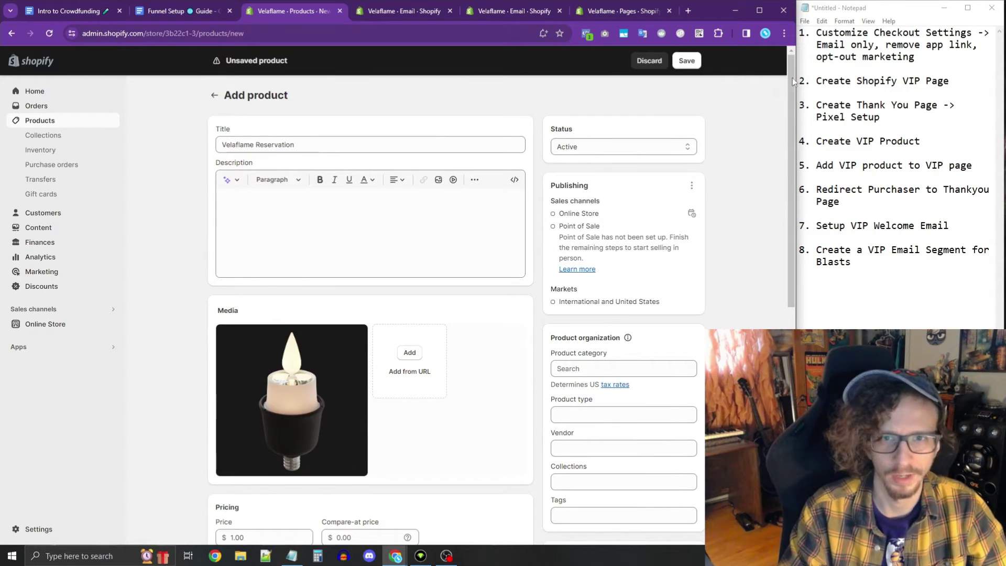
pyautogui.click(687, 61)
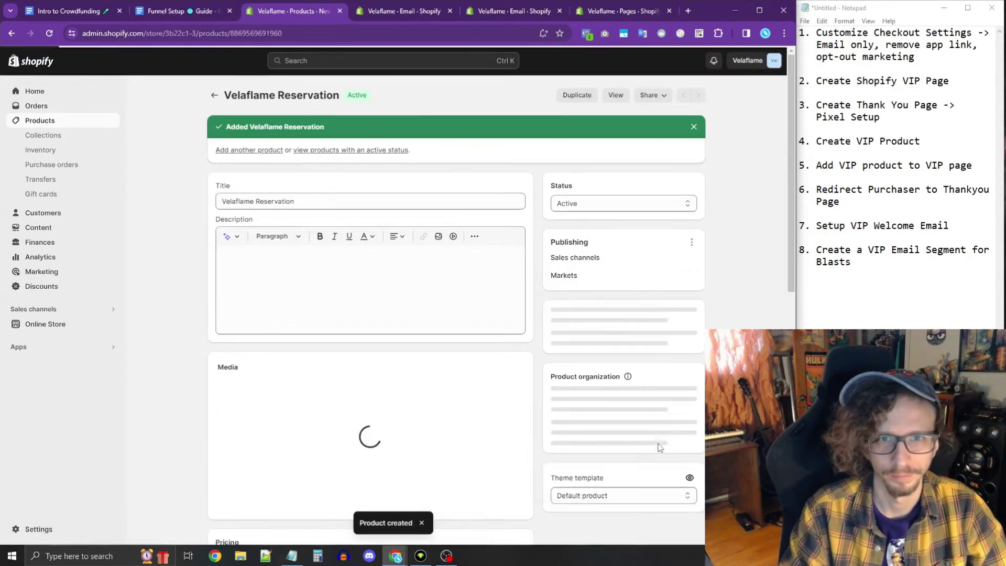
# Customize the current theme and switch to the special-offer VIP - ADDON page template.
pyautogui.click(31, 329)
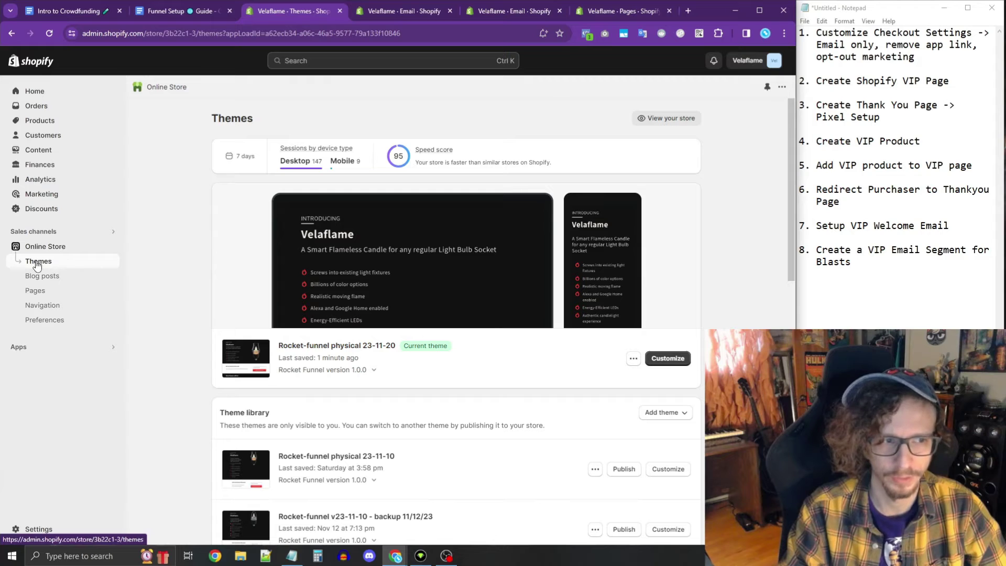
pyautogui.click(664, 362)
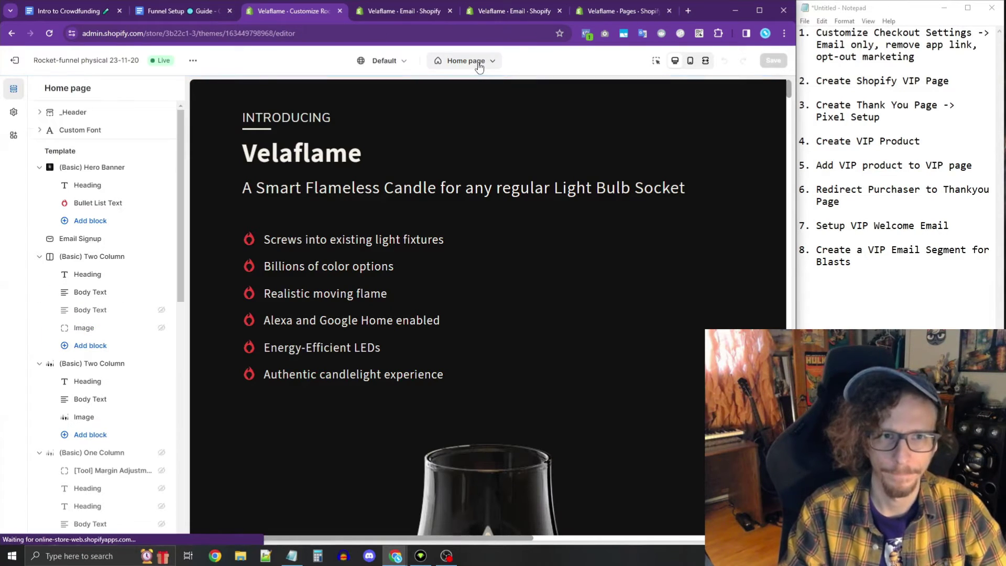
pyautogui.click(478, 62)
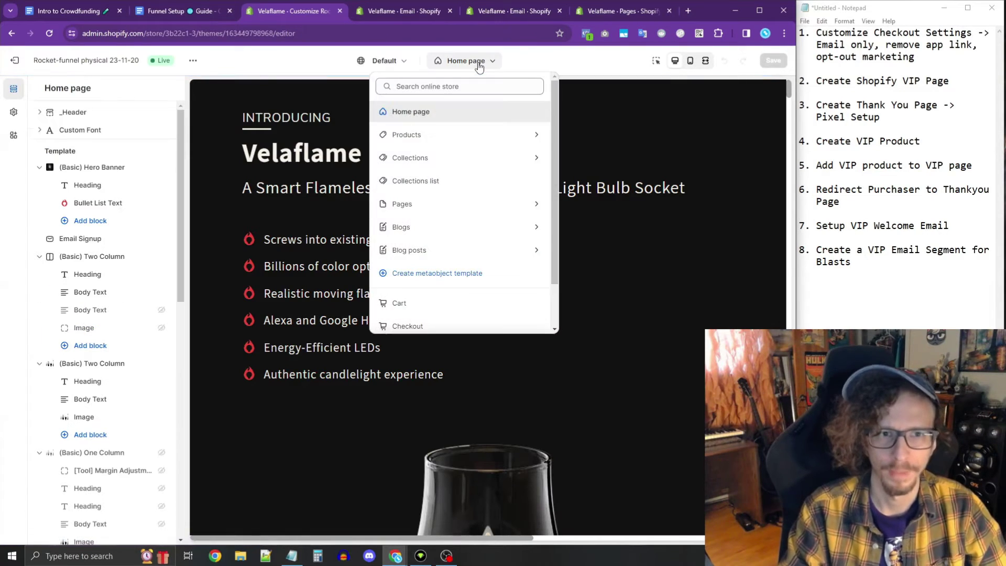
pyautogui.click(434, 204)
pyautogui.scroll(-3, 485, 220)
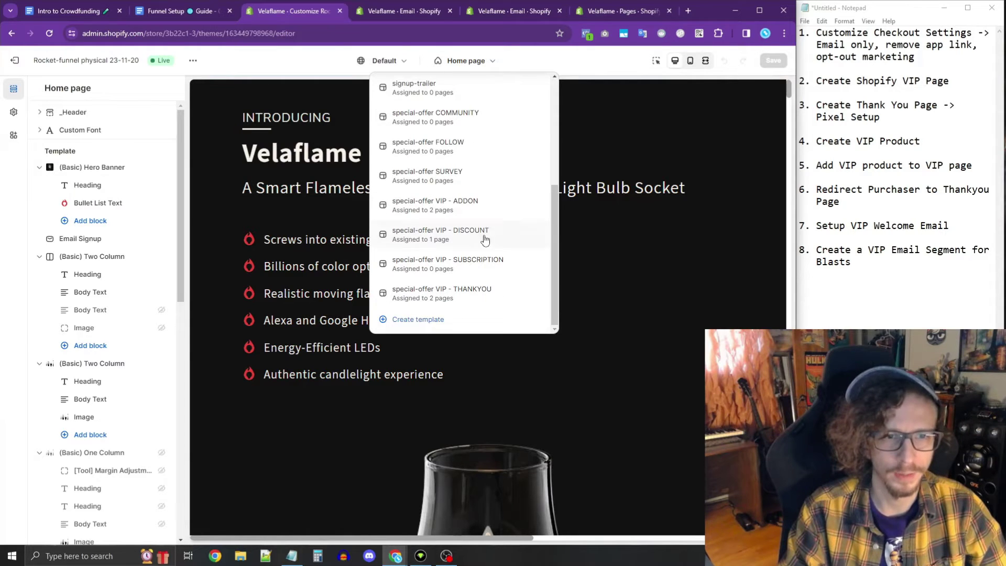
pyautogui.click(457, 205)
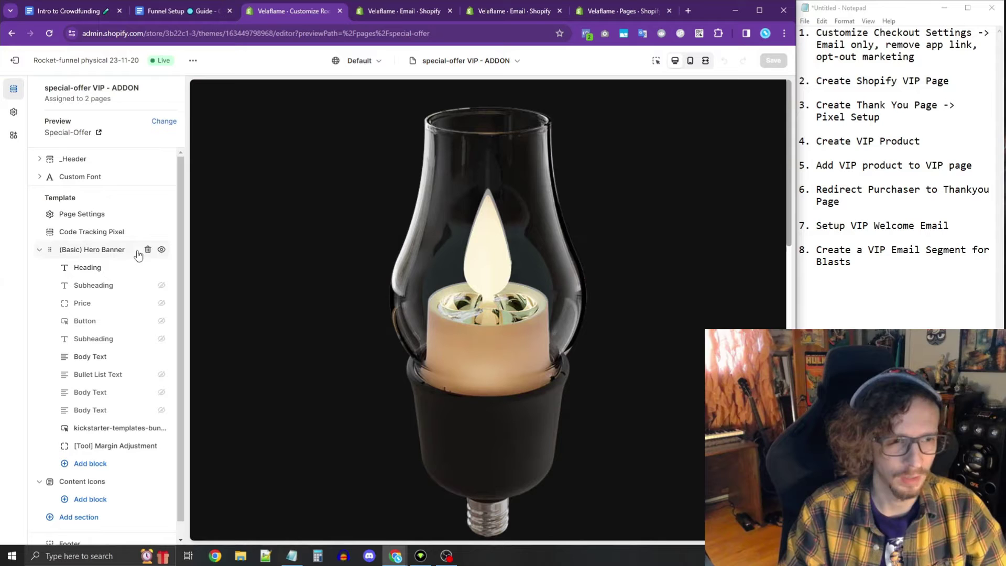
# Make Velaflame Reservation the product the reserve button adds to cart.
pyautogui.click(100, 427)
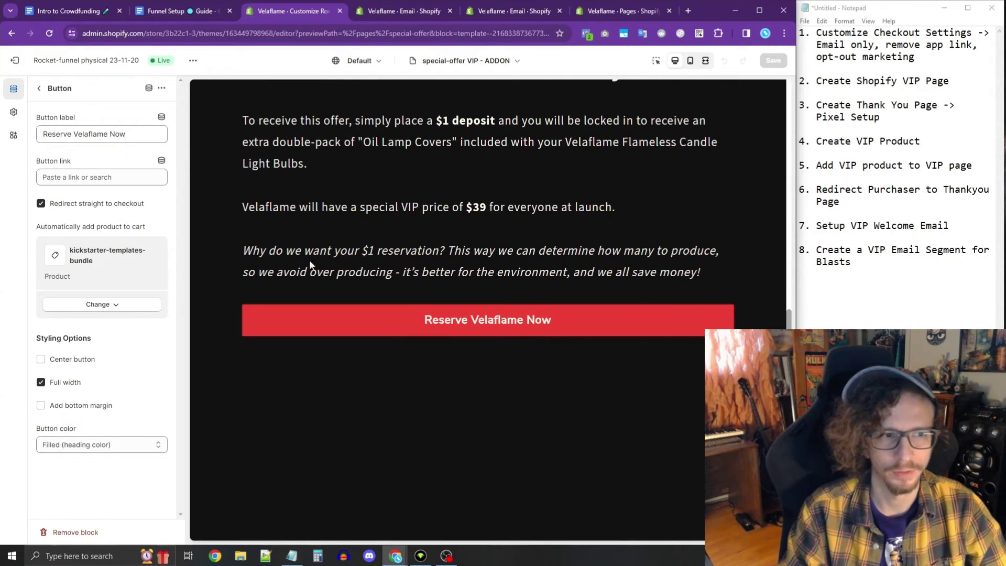
pyautogui.click(122, 308)
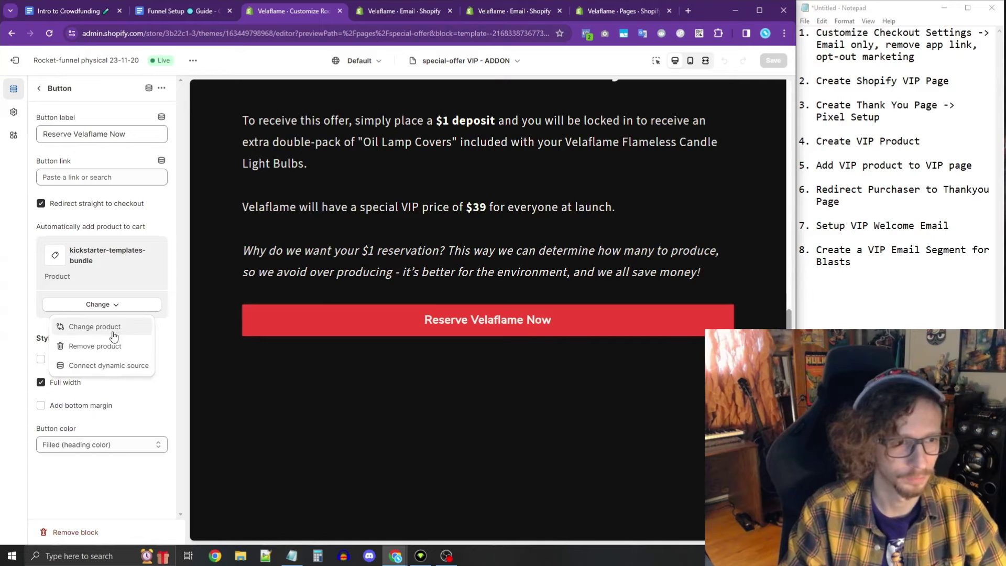
pyautogui.click(111, 329)
pyautogui.doubleClick(62, 177)
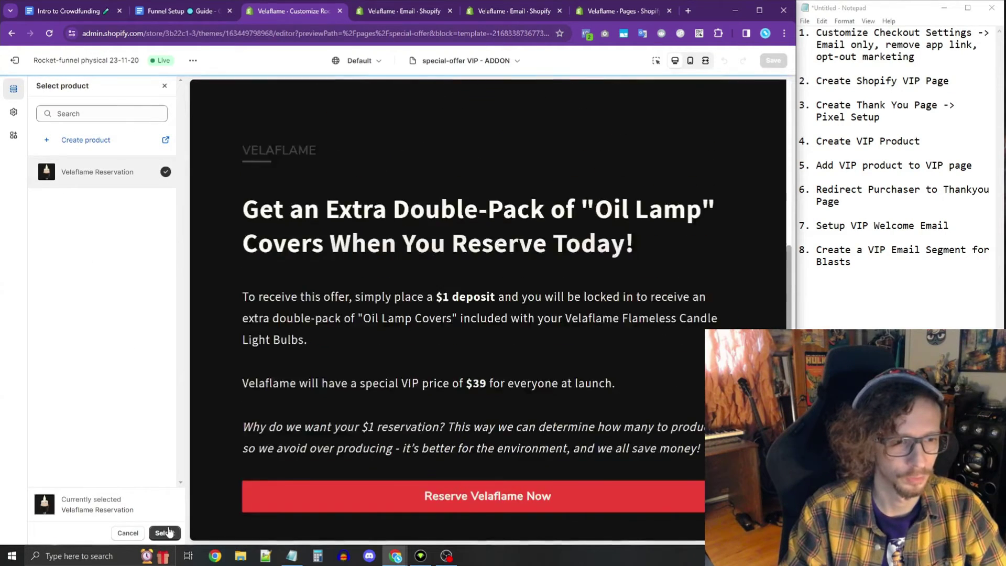
pyautogui.moveTo(47, 227); pyautogui.dragTo(146, 233)
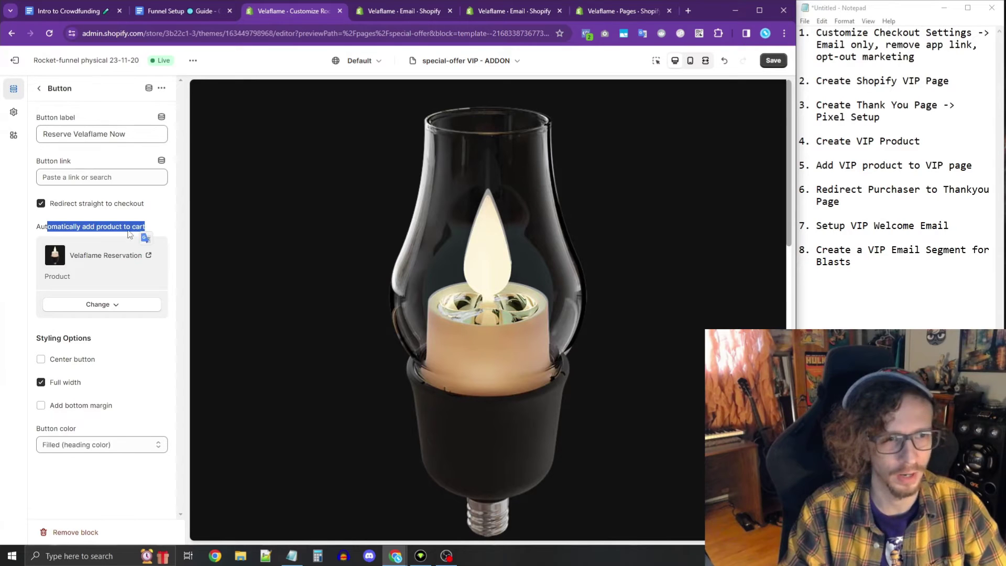
pyautogui.click(148, 235)
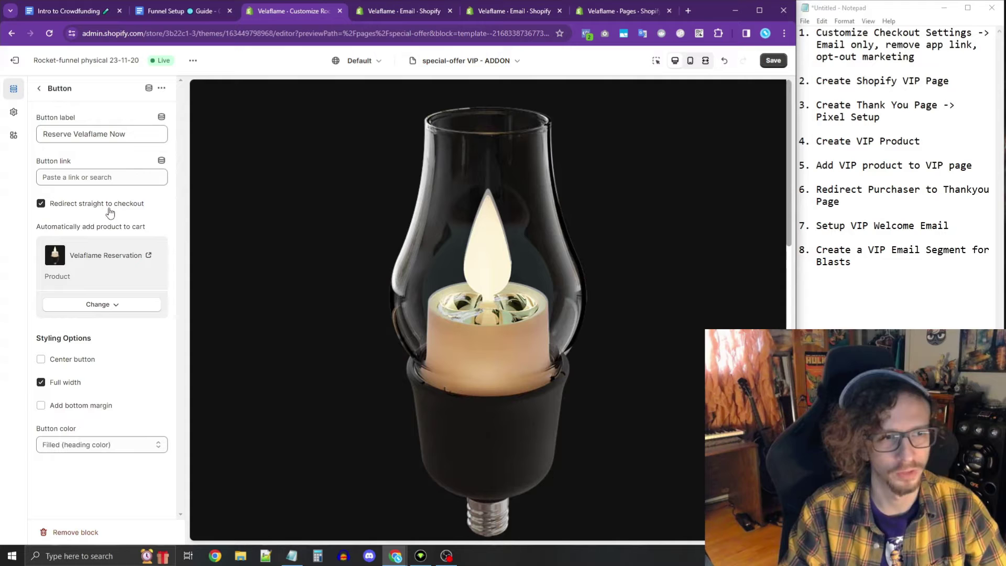
pyautogui.scroll(-10, 371, 280)
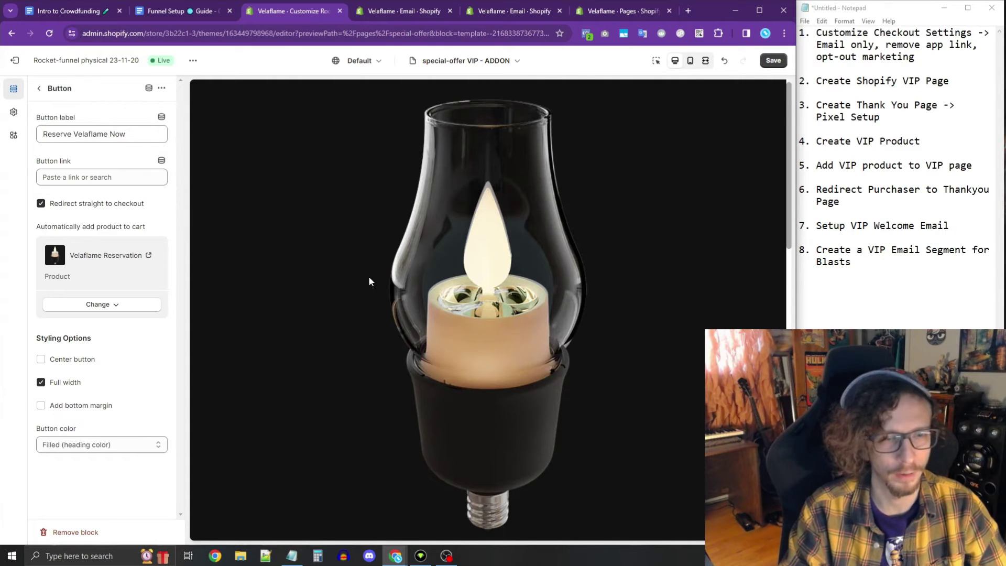
pyautogui.scroll(5, 427, 265)
# Save the page and follow Reserve Velaflame Now to preview the $1.00 checkout.
pyautogui.click(773, 60)
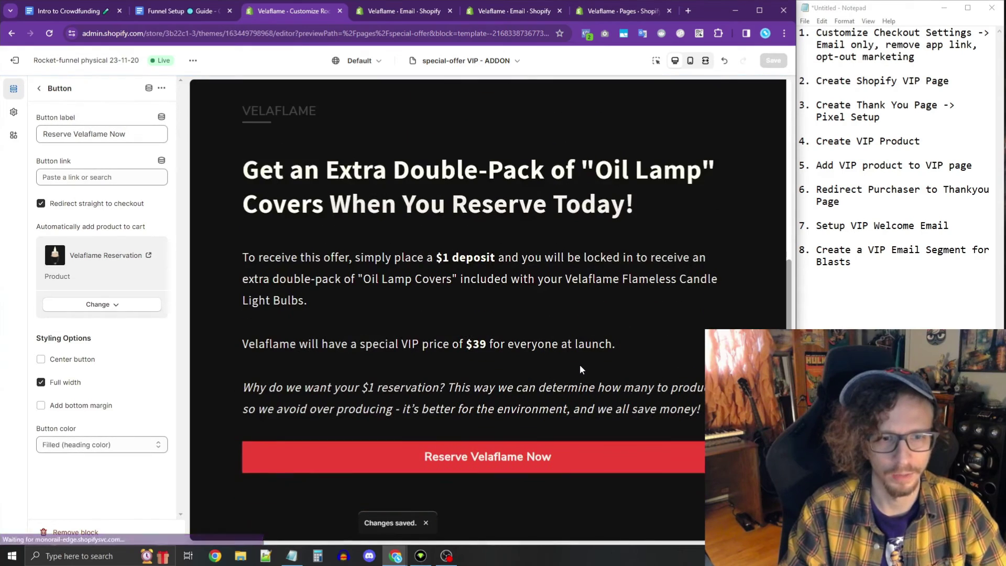
pyautogui.scroll(4, 481, 359)
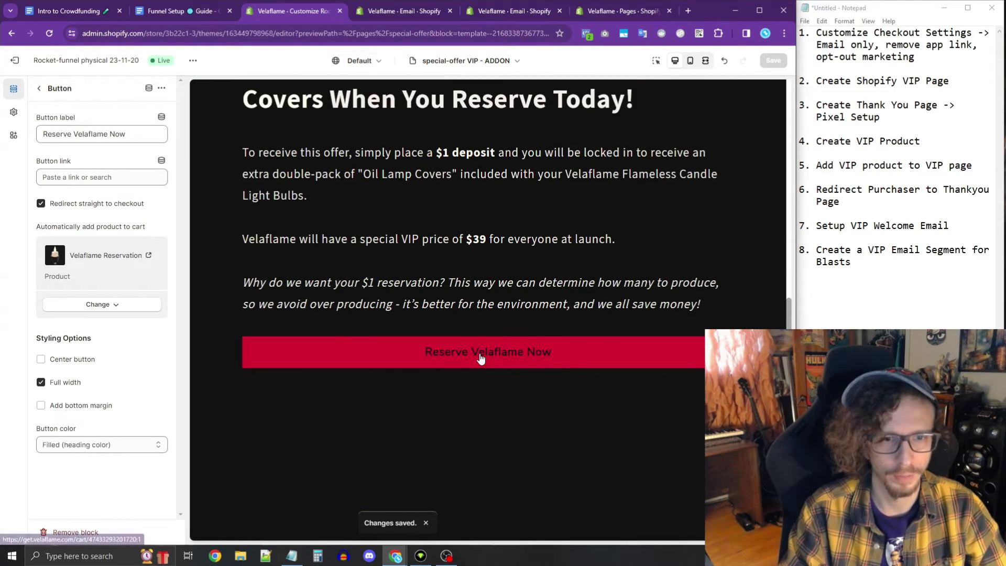
pyautogui.click(479, 353)
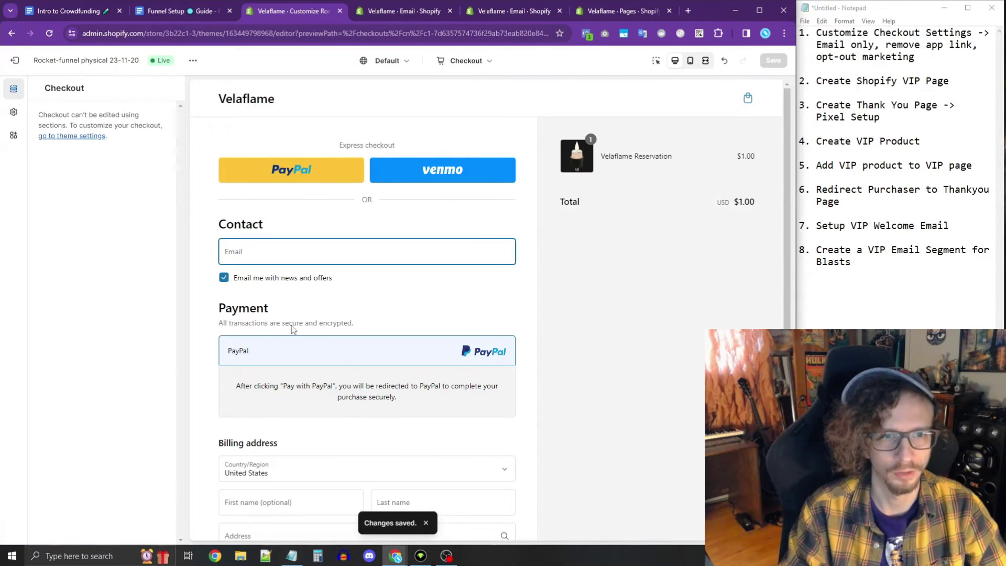
pyautogui.click(208, 13)
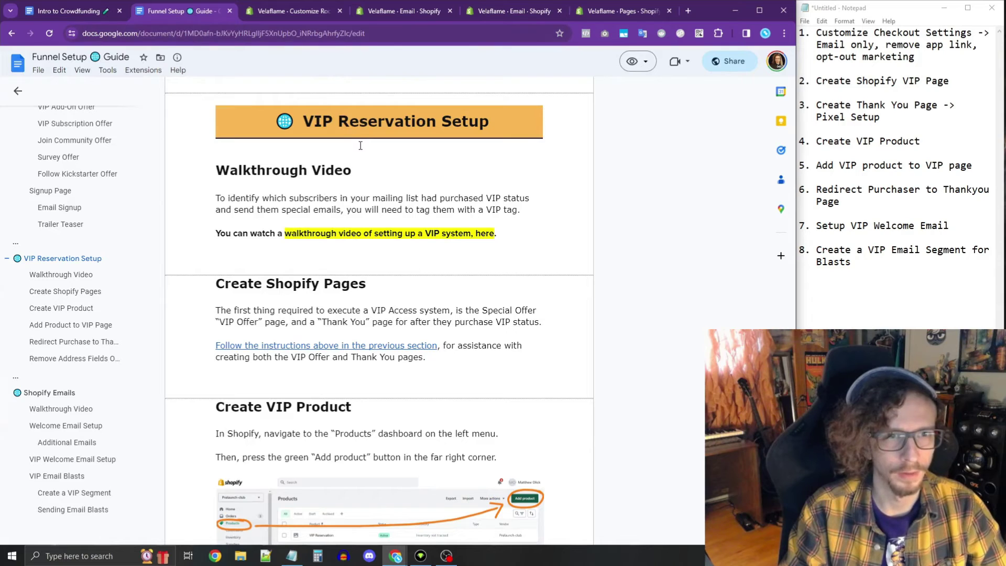
pyautogui.click(270, 11)
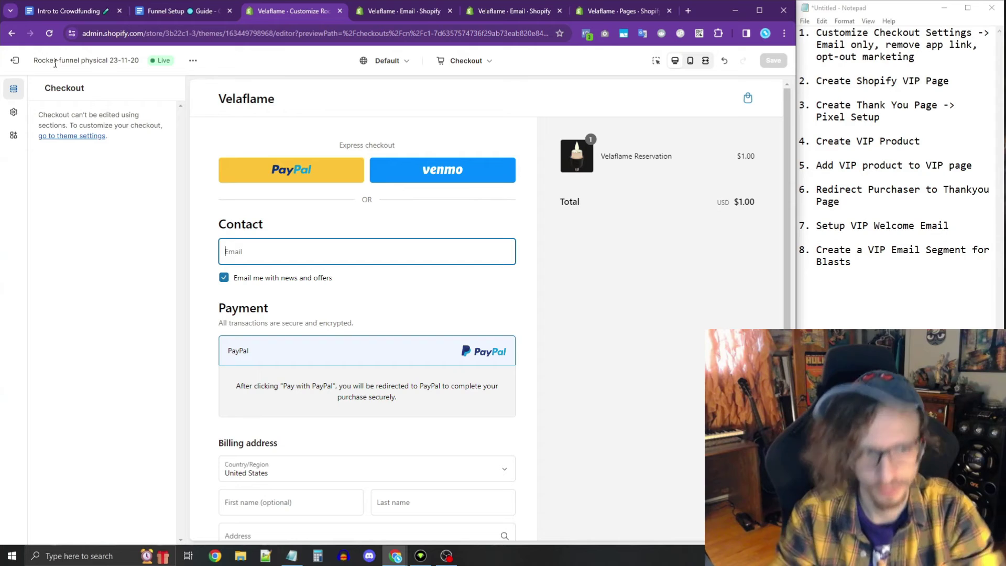
# Leave the theme editor and open Settings > Checkout.
pyautogui.click(15, 62)
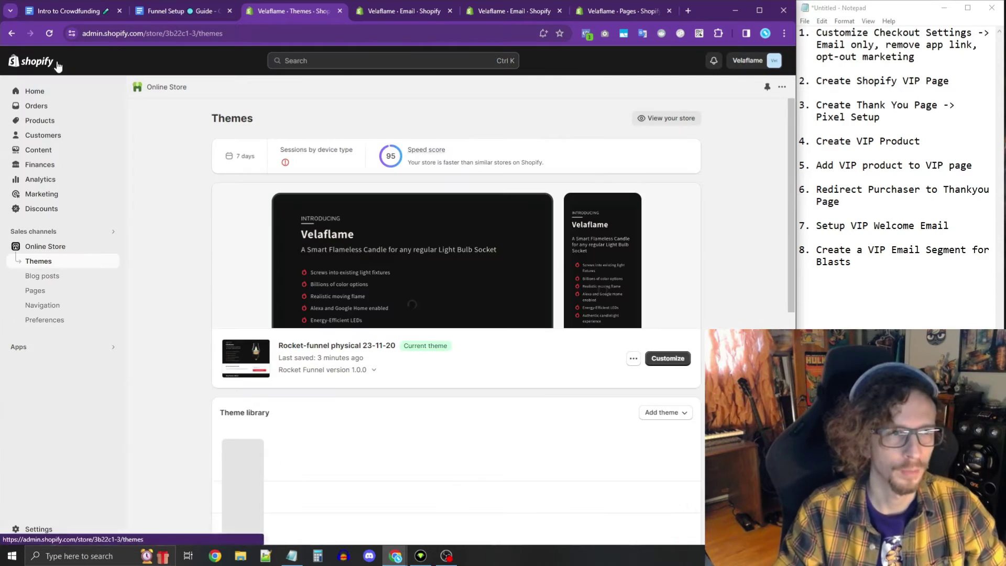
pyautogui.scroll(-3, 191, 205)
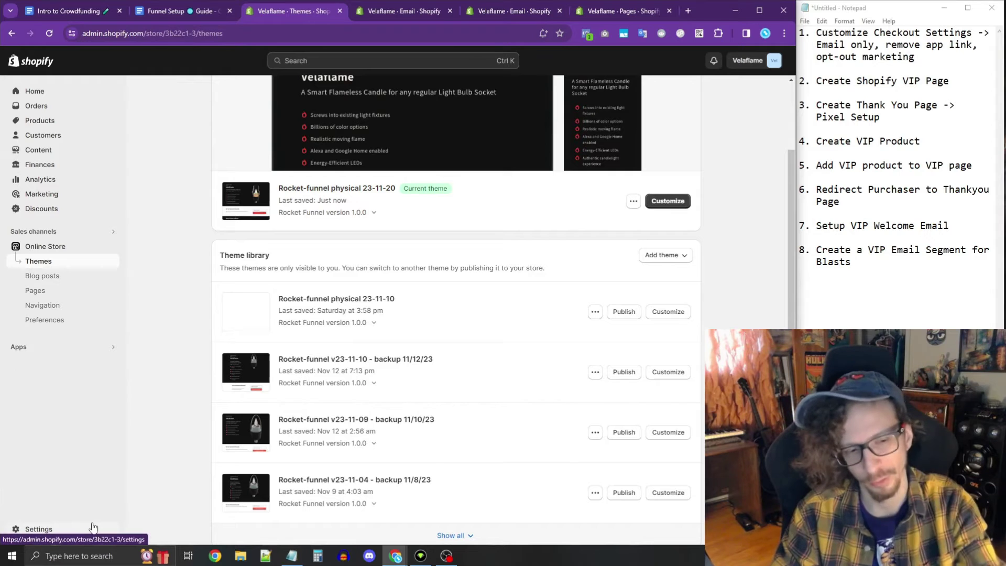
pyautogui.click(46, 527)
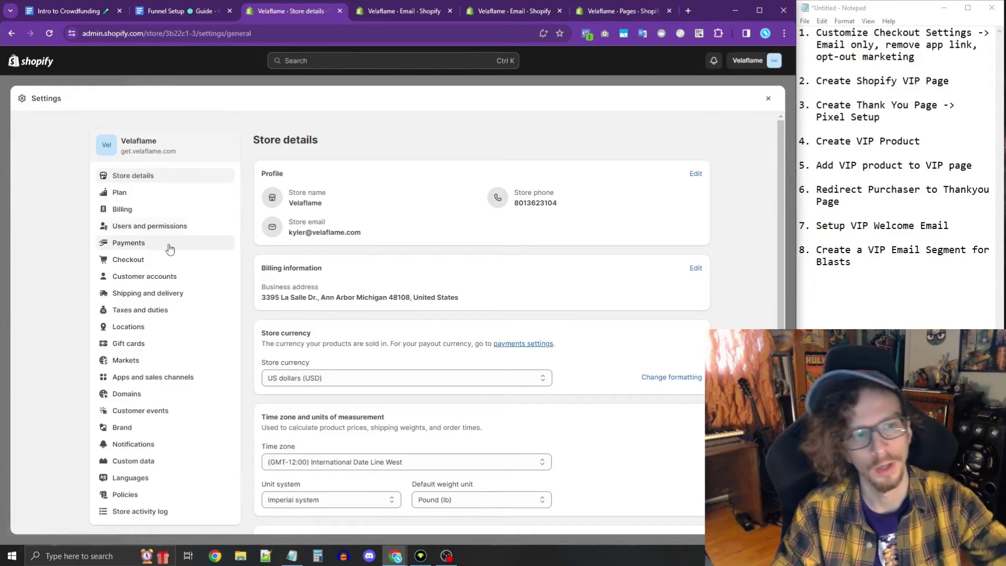
pyautogui.click(167, 262)
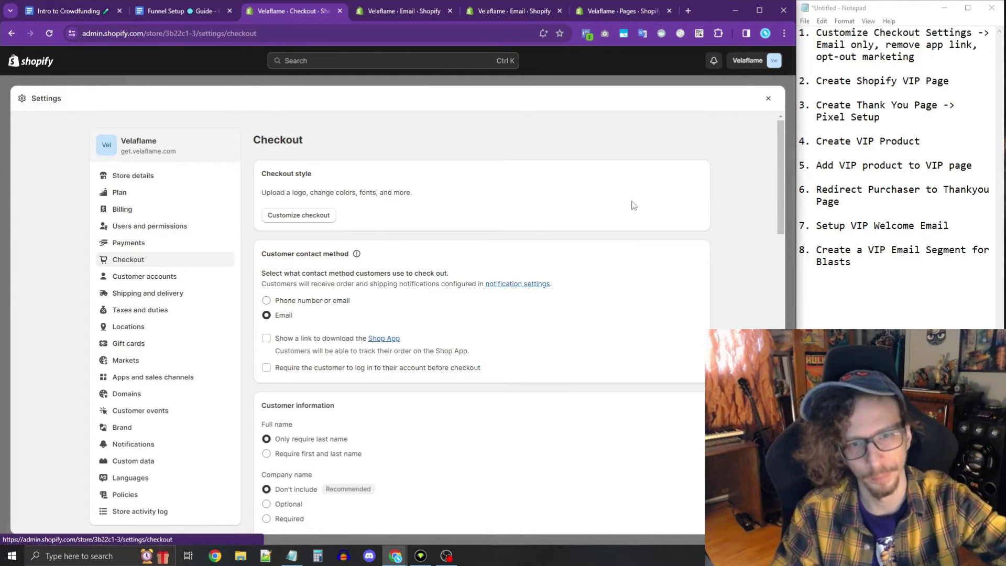
# Go to the Order status page section and click into the Additional scripts box.
pyautogui.scroll(-20, 734, 214)
pyautogui.scroll(1, 397, 285)
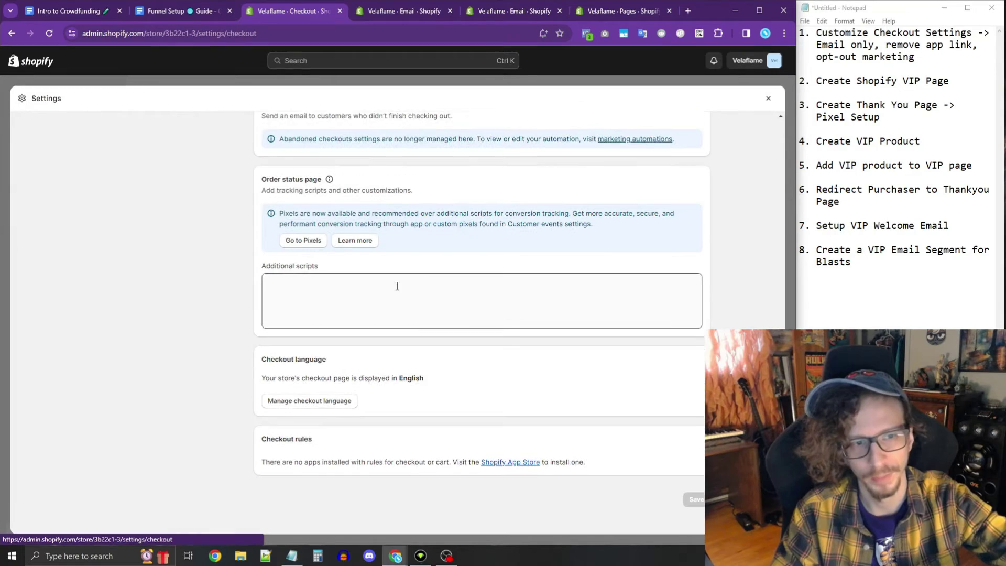
pyautogui.moveTo(262, 200); pyautogui.dragTo(319, 200)
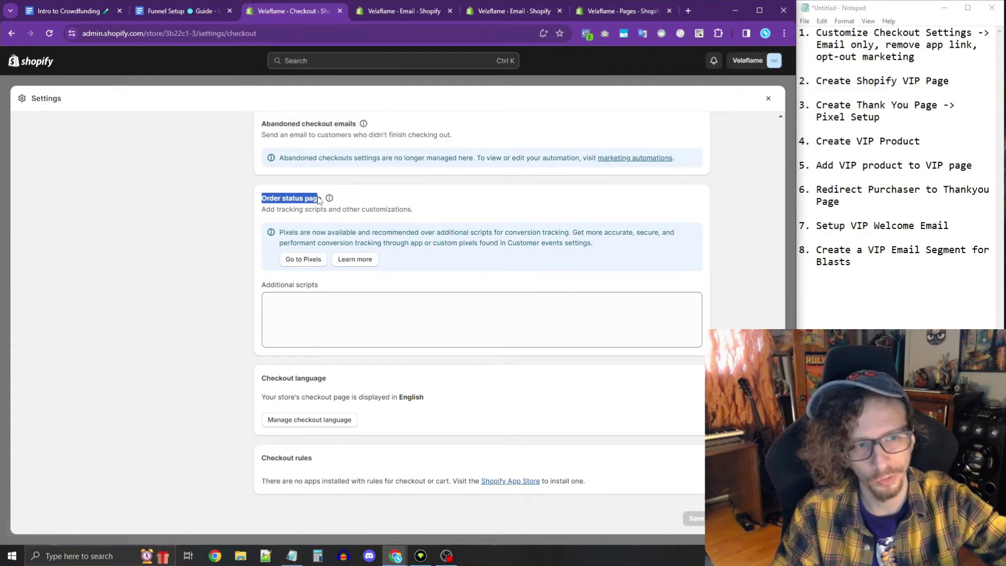
pyautogui.moveTo(321, 289); pyautogui.dragTo(261, 286)
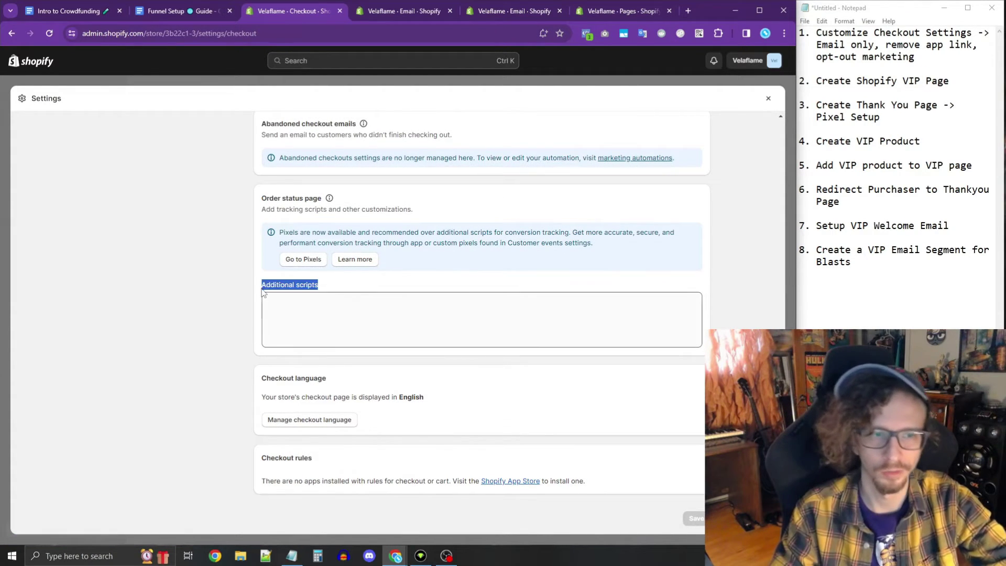
pyautogui.click(297, 312)
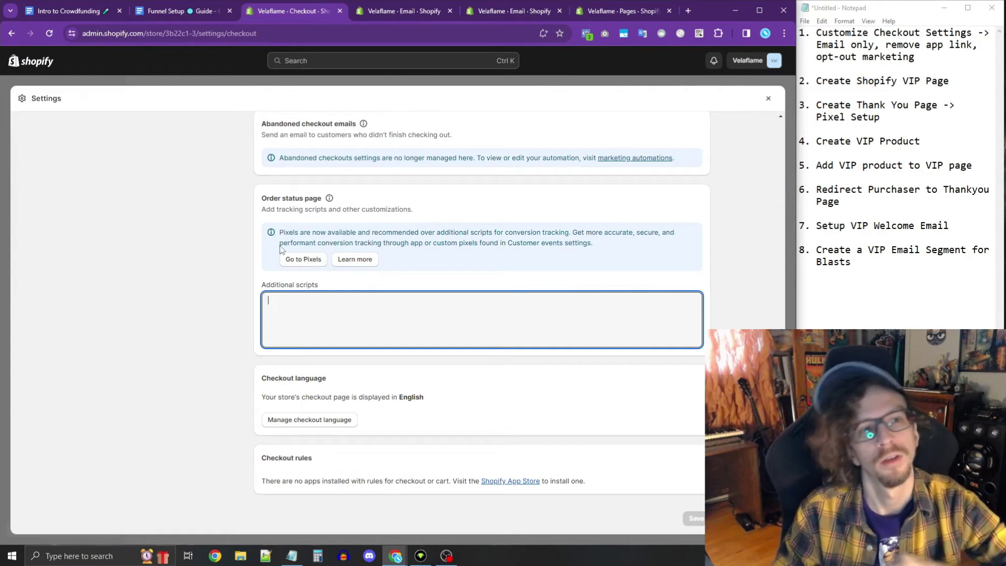
# Jump to the guide's Redirect Purchase to Thank You Page section via the table of contents.
pyautogui.click(198, 10)
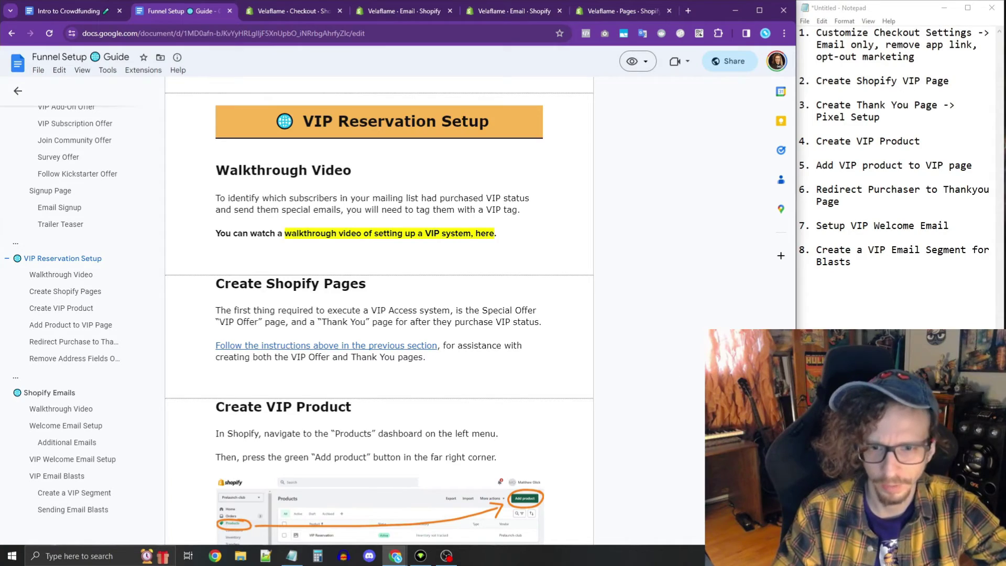
pyautogui.moveTo(763, 252); pyautogui.dragTo(763, 79)
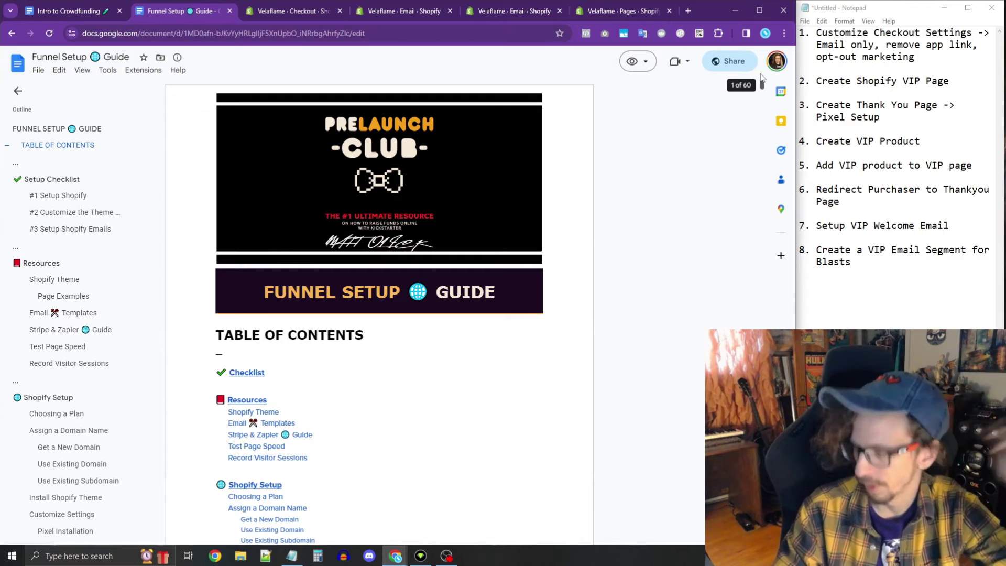
pyautogui.scroll(-1, 463, 190)
pyautogui.scroll(-9, 464, 190)
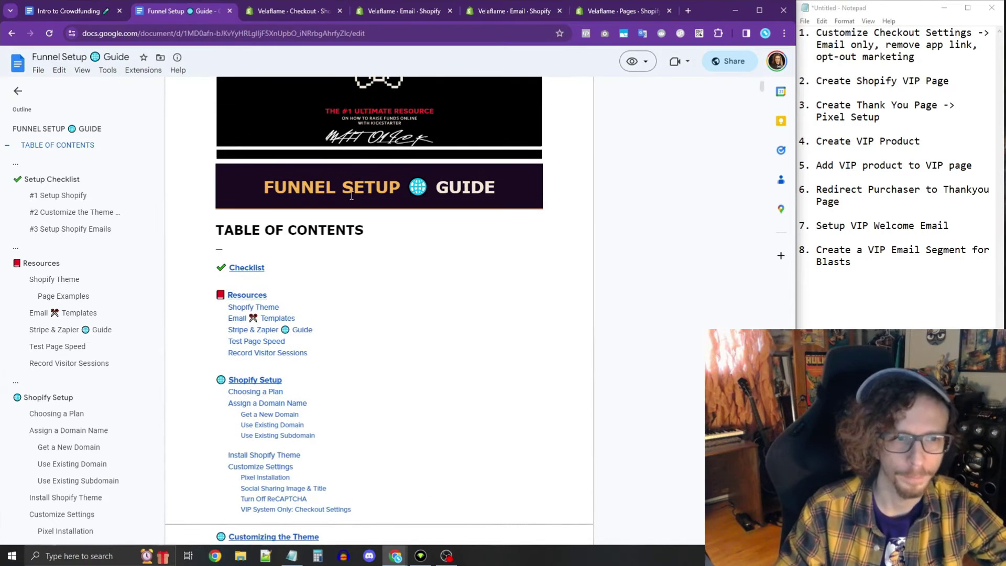
pyautogui.scroll(-4, 283, 219)
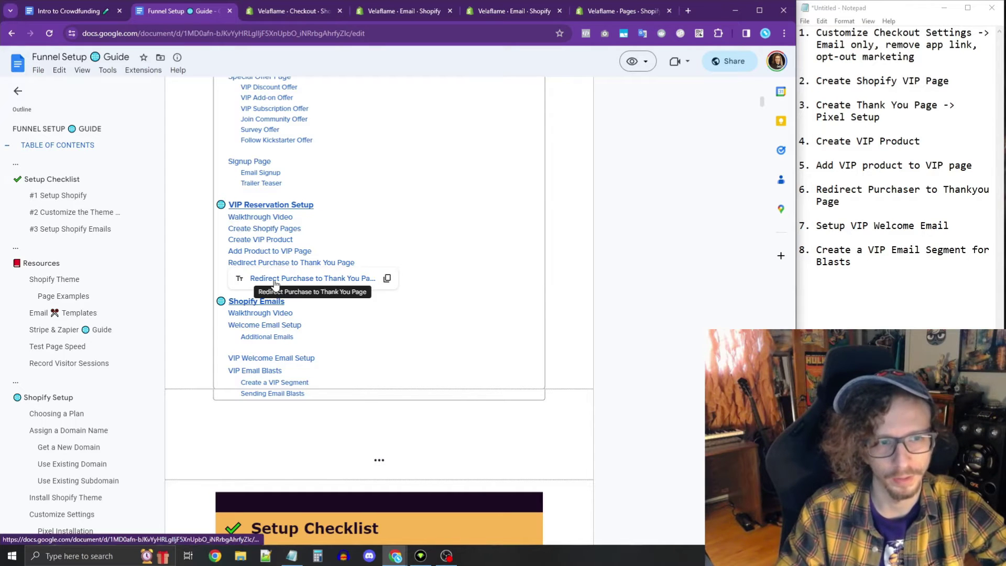
pyautogui.click(263, 280)
# Select and copy the three-line window.location redirect script.
pyautogui.moveTo(237, 116); pyautogui.dragTo(482, 116)
pyautogui.scroll(-4, 464, 295)
pyautogui.scroll(4, 464, 295)
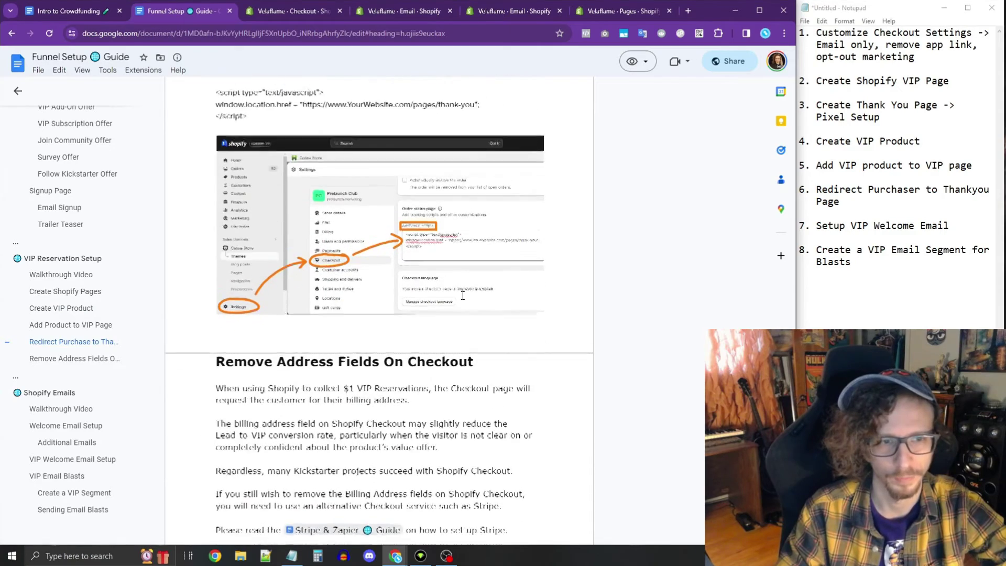
pyautogui.click(250, 319)
pyautogui.moveTo(250, 319); pyautogui.dragTo(216, 295)
pyautogui.hotkey('ctrl', 'c')
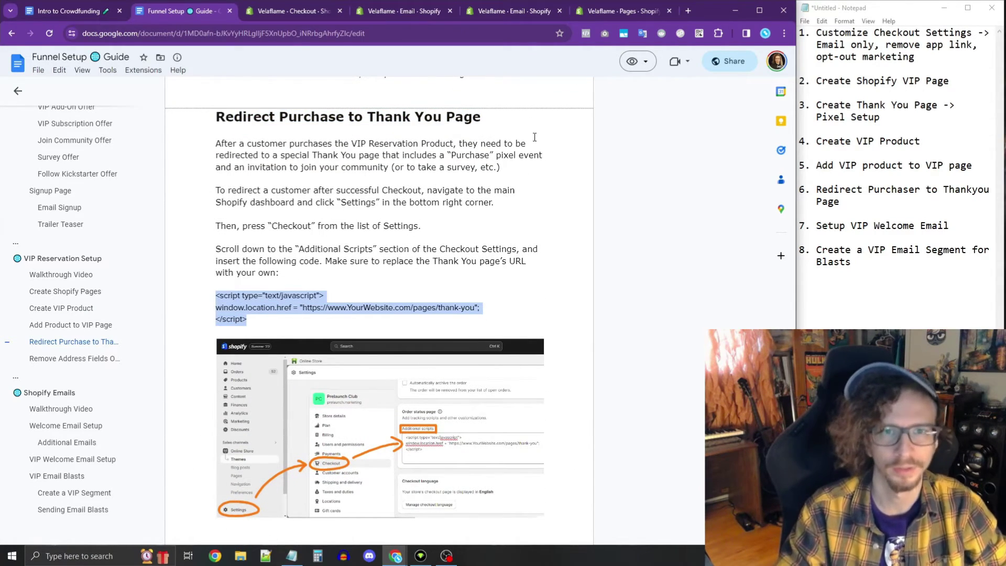
# Paste the redirect script into the order status page's Additional scripts box.
pyautogui.click(592, 12)
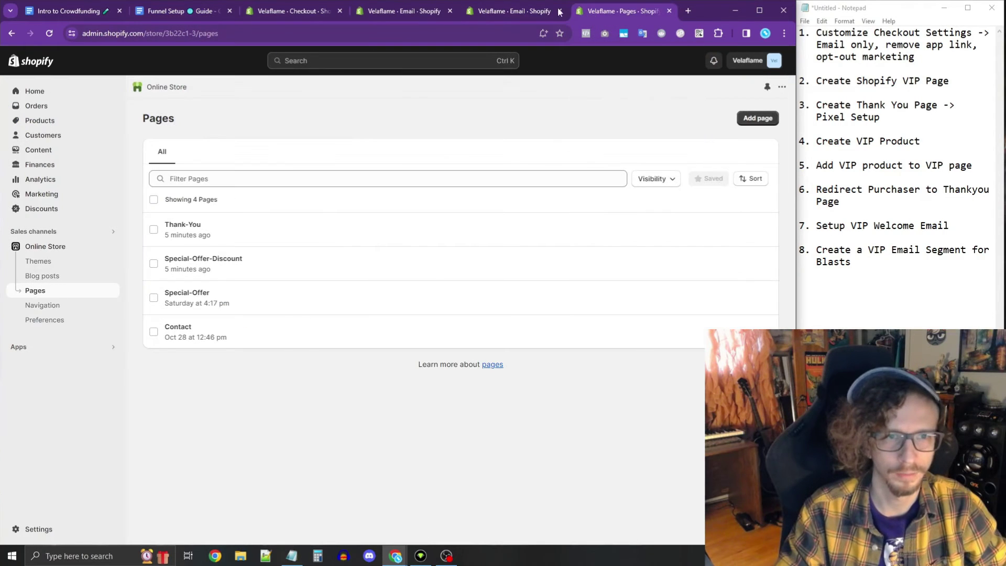
pyautogui.click(511, 11)
pyautogui.click(403, 11)
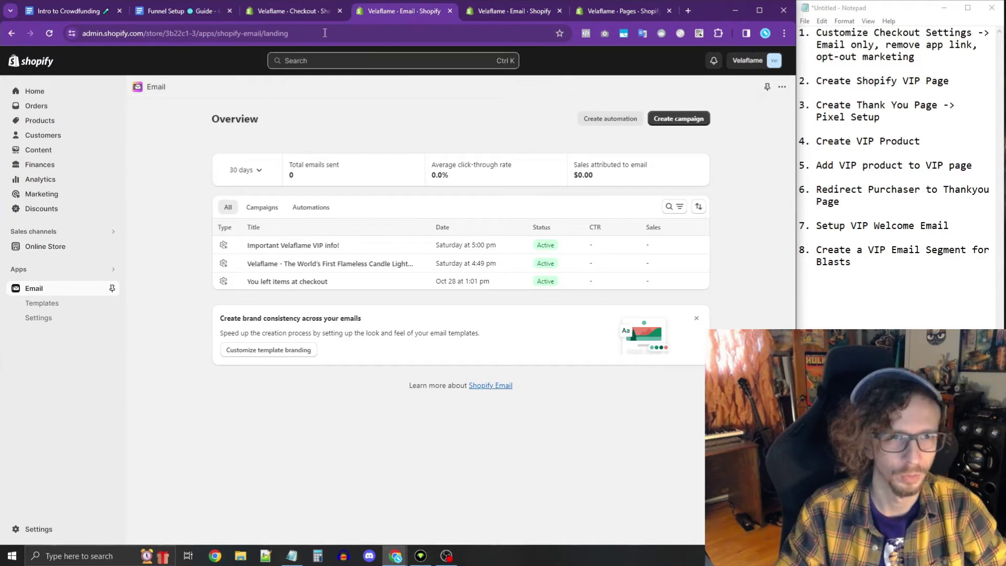
pyautogui.click(277, 10)
pyautogui.hotkey('ctrl', 'v')
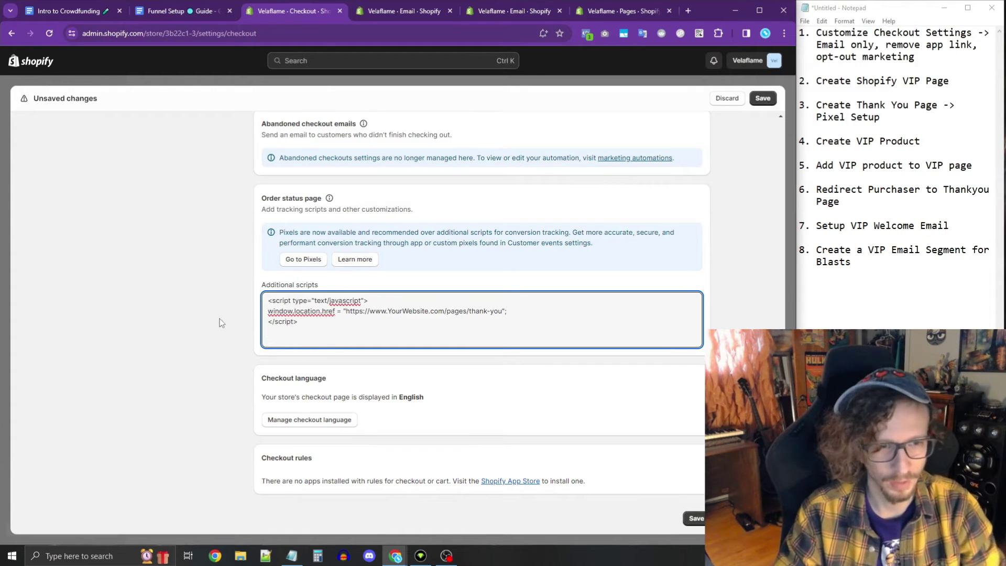
# Delete the placeholder thank-you URL, leaving empty quotes.
pyautogui.moveTo(220, 322); pyautogui.dragTo(499, 312)
pyautogui.click(395, 326)
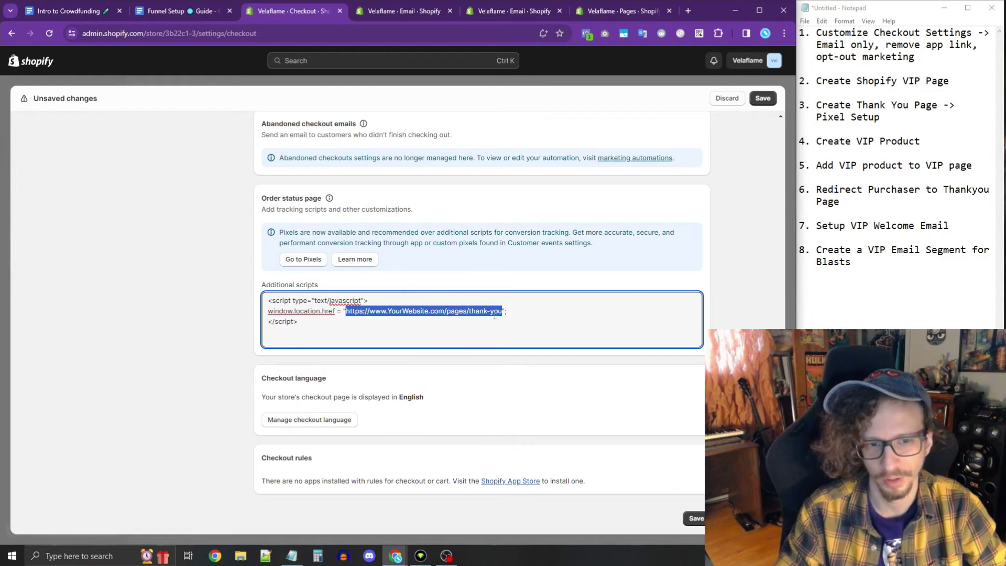
pyautogui.press('BackSpace')
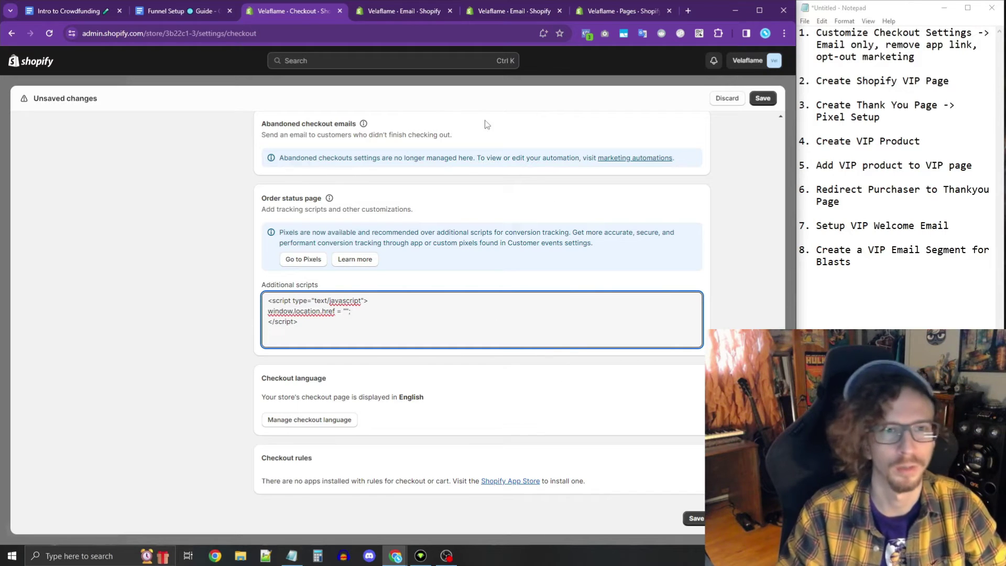
# Look up the Thank-You-2 page's full storefront address under Online Store > Pages.
pyautogui.click(430, 14)
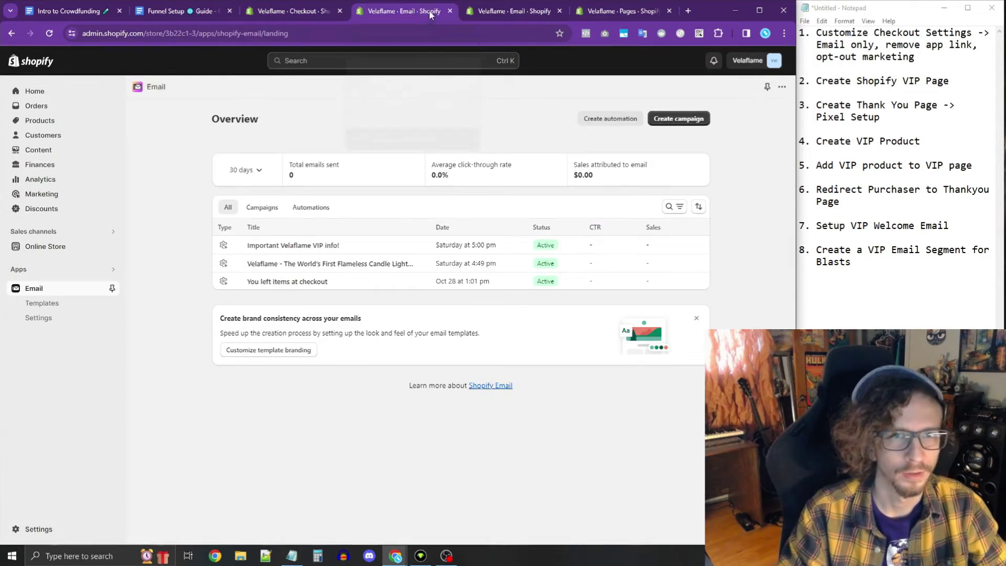
pyautogui.click(53, 247)
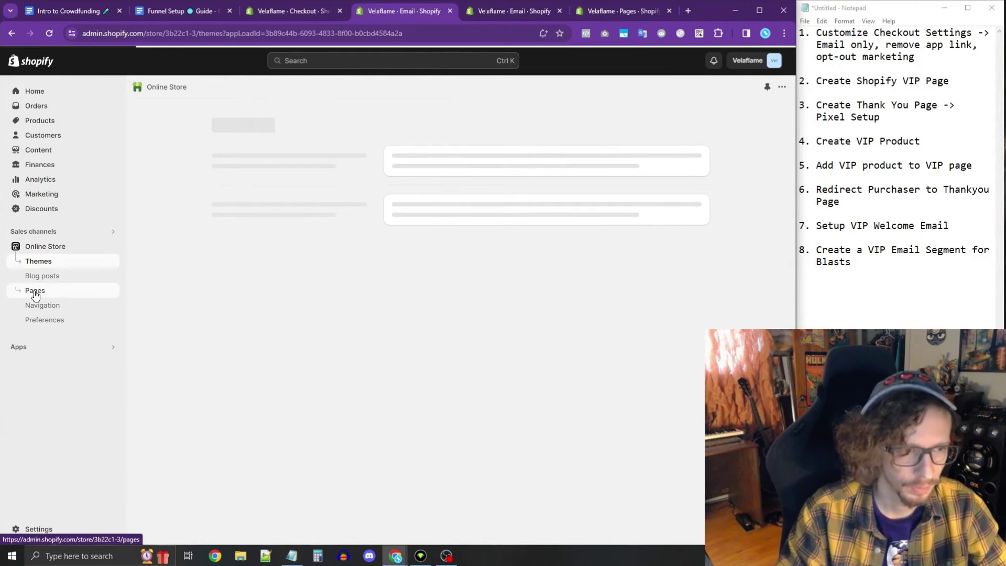
pyautogui.click(35, 292)
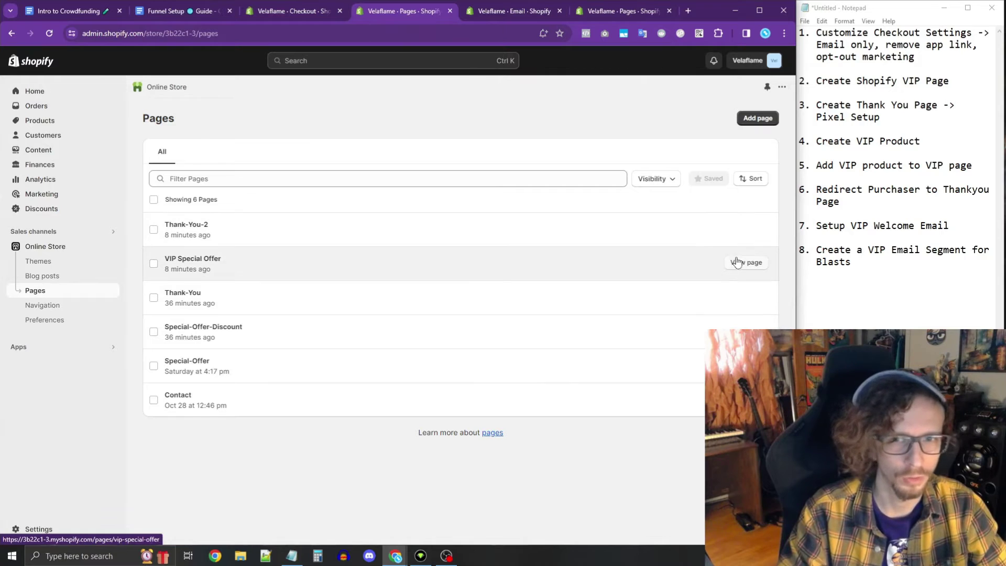
pyautogui.click(744, 229)
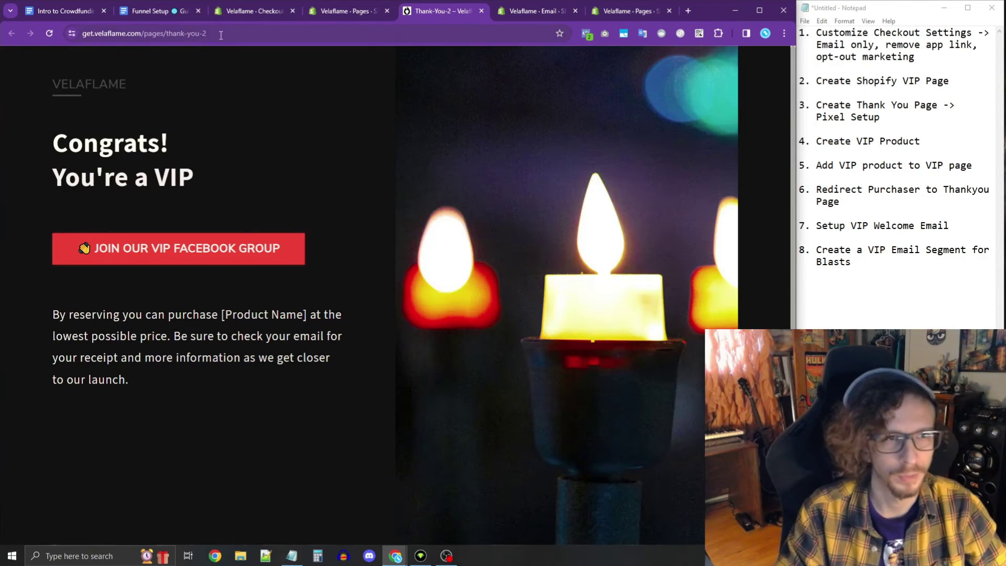
pyautogui.click(335, 12)
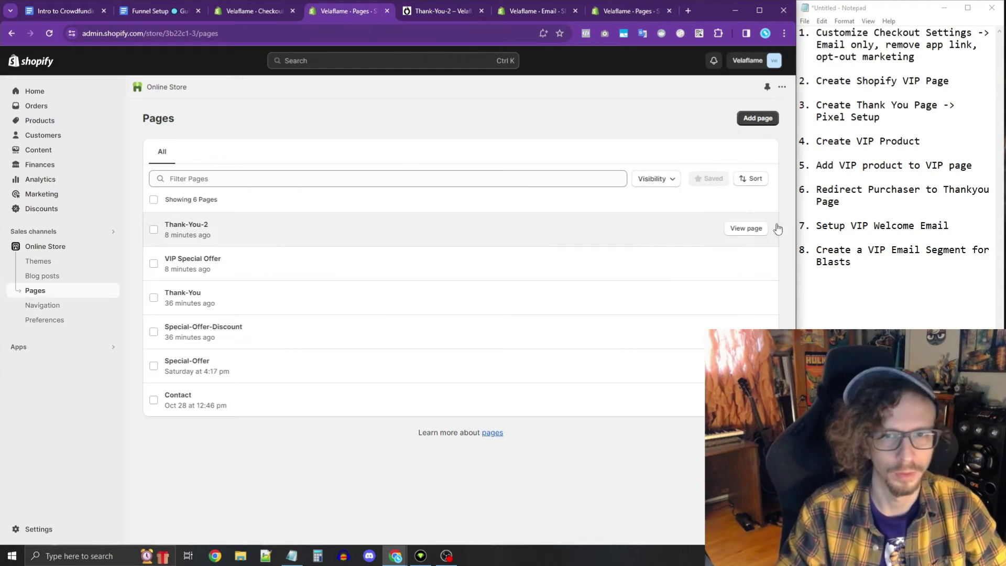
pyautogui.click(426, 15)
pyautogui.click(250, 34)
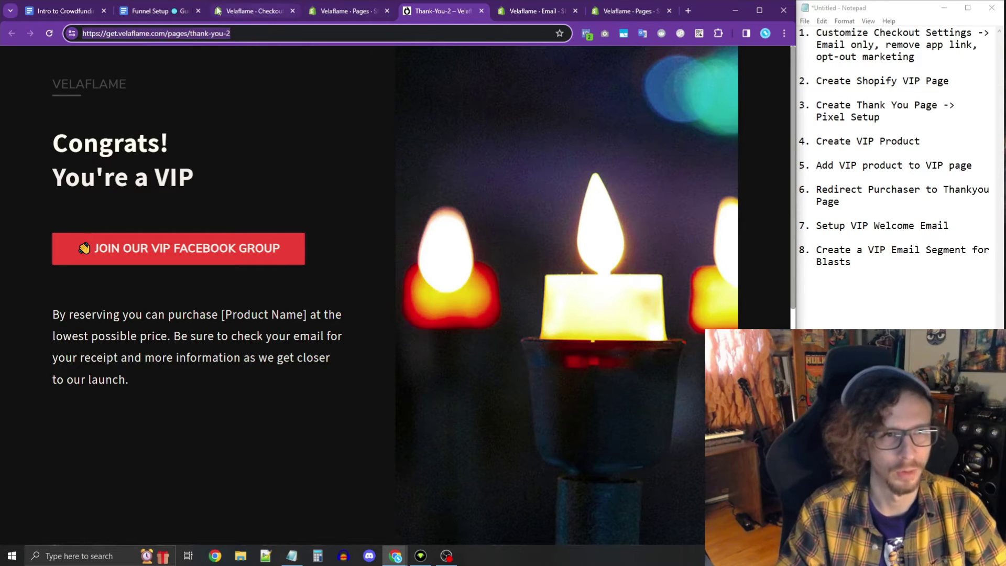
# Check the order status script's redirect URL against the thank-you-2 page address.
pyautogui.click(273, 10)
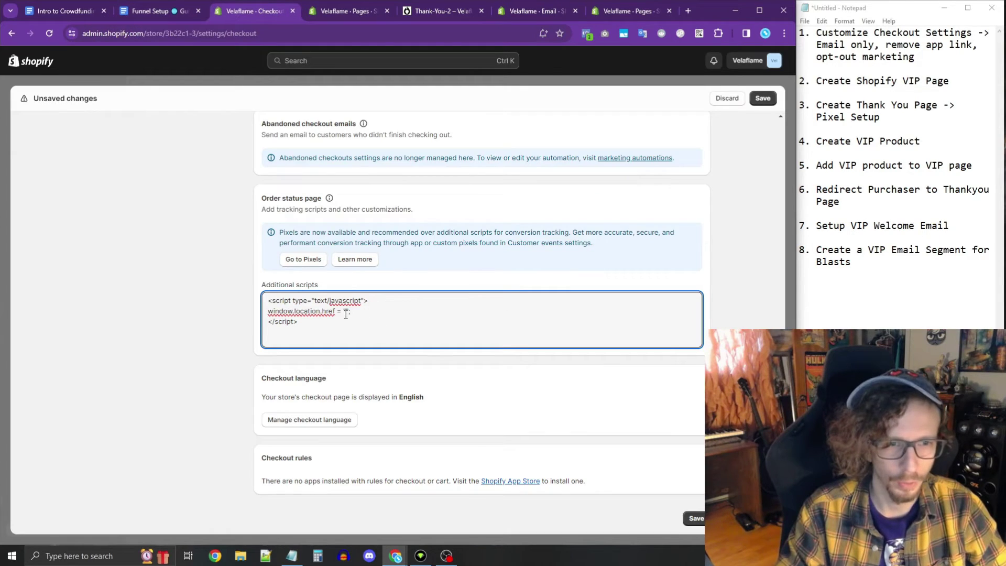
pyautogui.click(199, 287)
pyautogui.moveTo(498, 310); pyautogui.dragTo(343, 309)
pyautogui.click(597, 299)
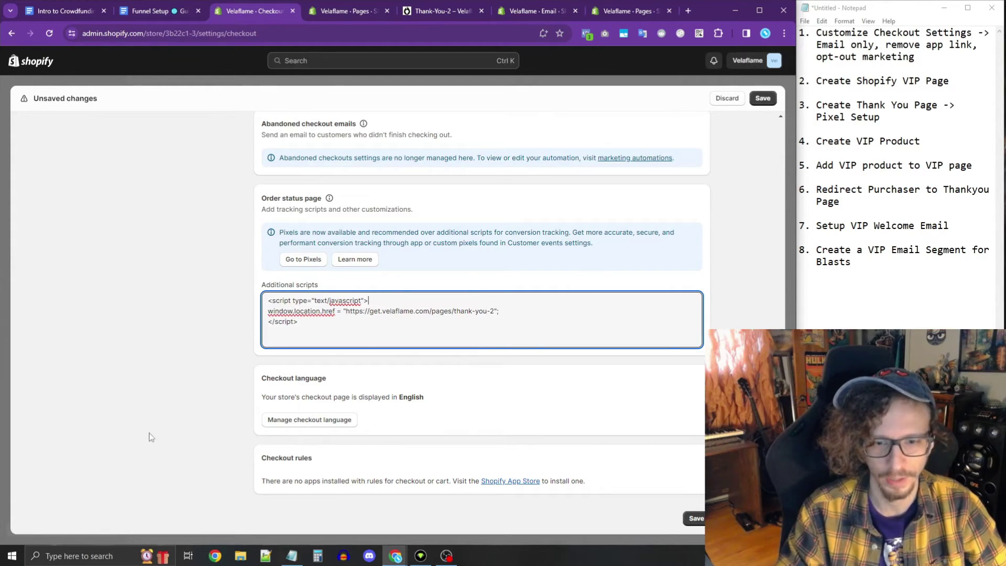
pyautogui.click(103, 412)
pyautogui.scroll(-1, 399, 419)
# Save the checkout settings and go to the Online Store themes page.
pyautogui.click(697, 467)
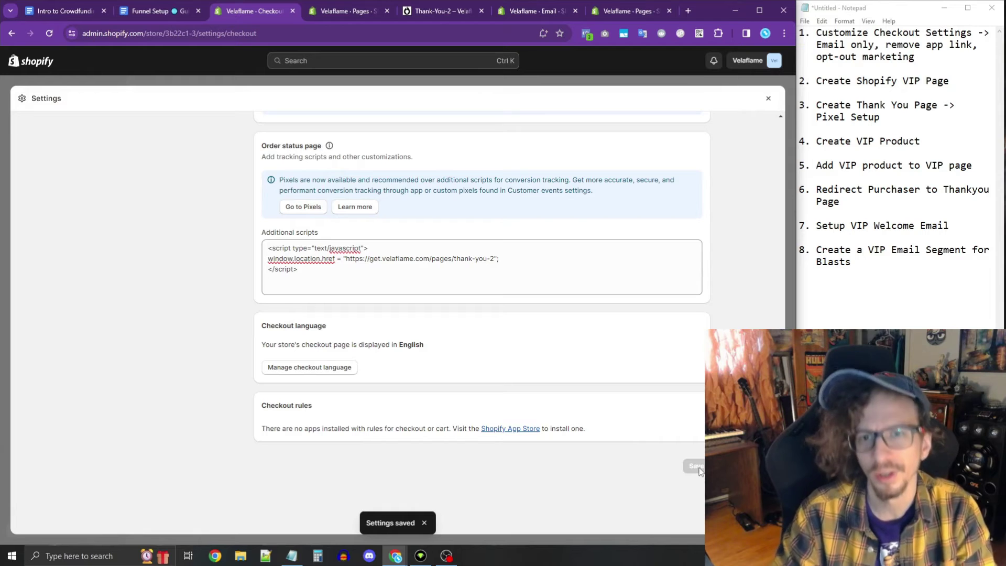
pyautogui.click(770, 98)
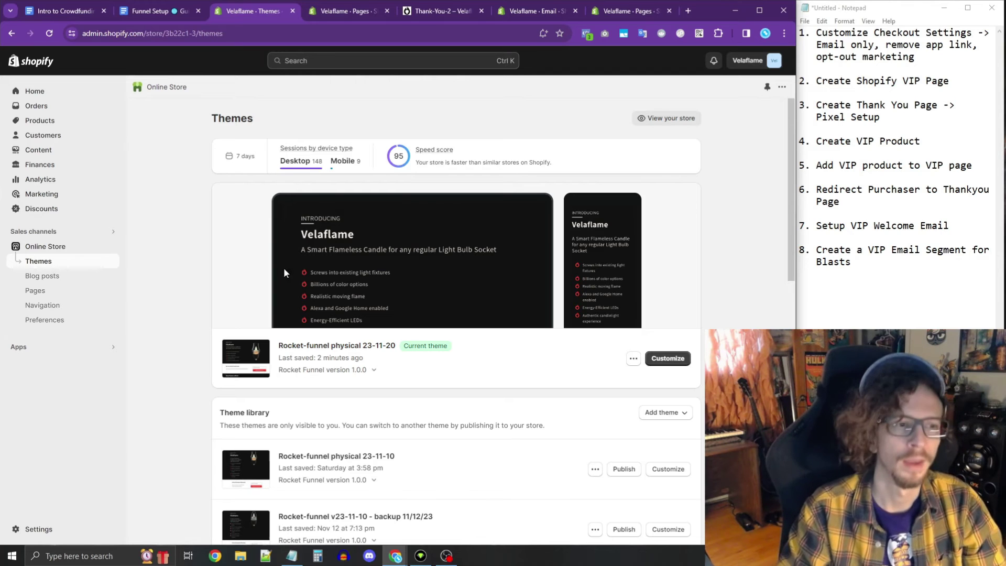
# Create a custom marketing automation triggered by Order created.
pyautogui.click(42, 194)
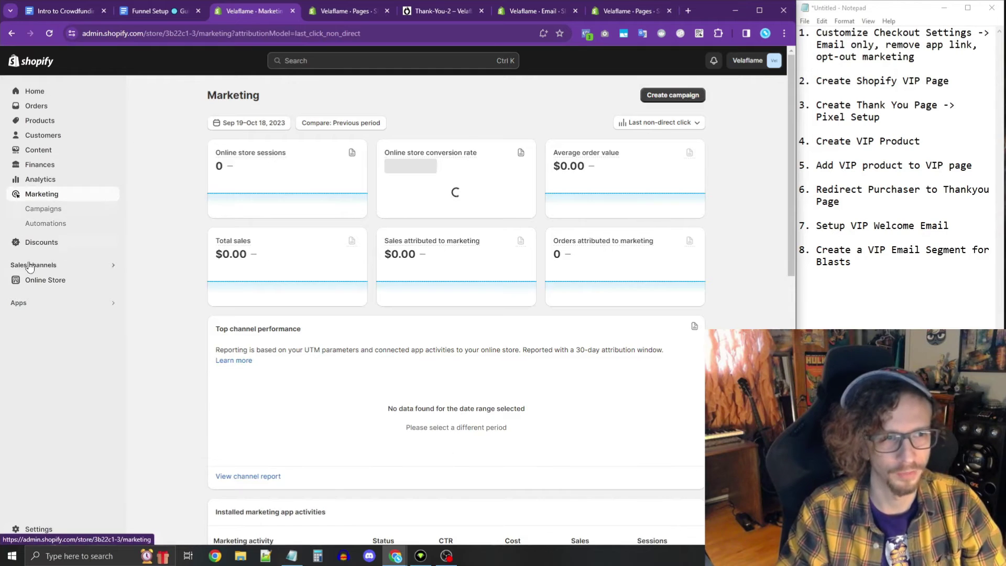
pyautogui.click(47, 225)
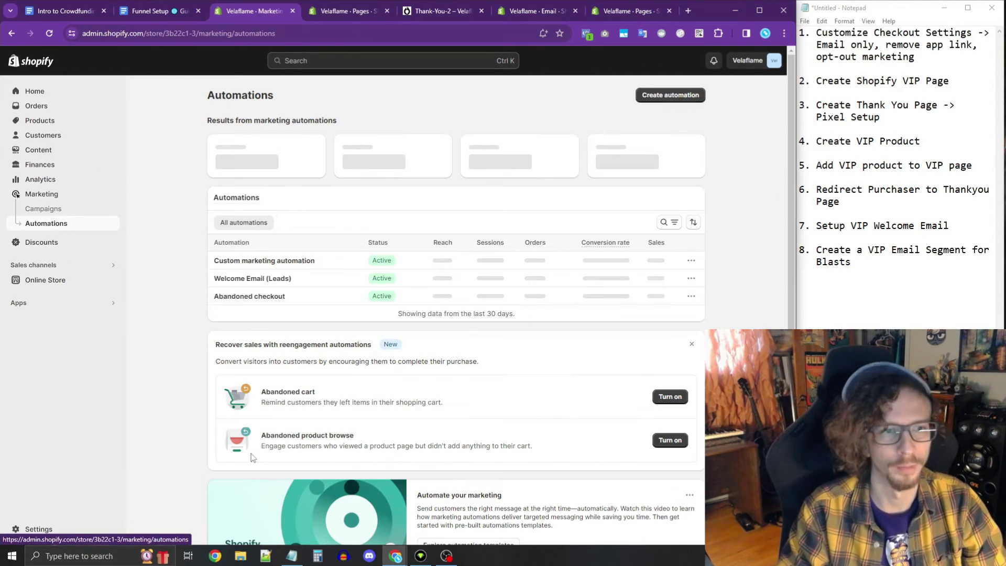
pyautogui.click(674, 97)
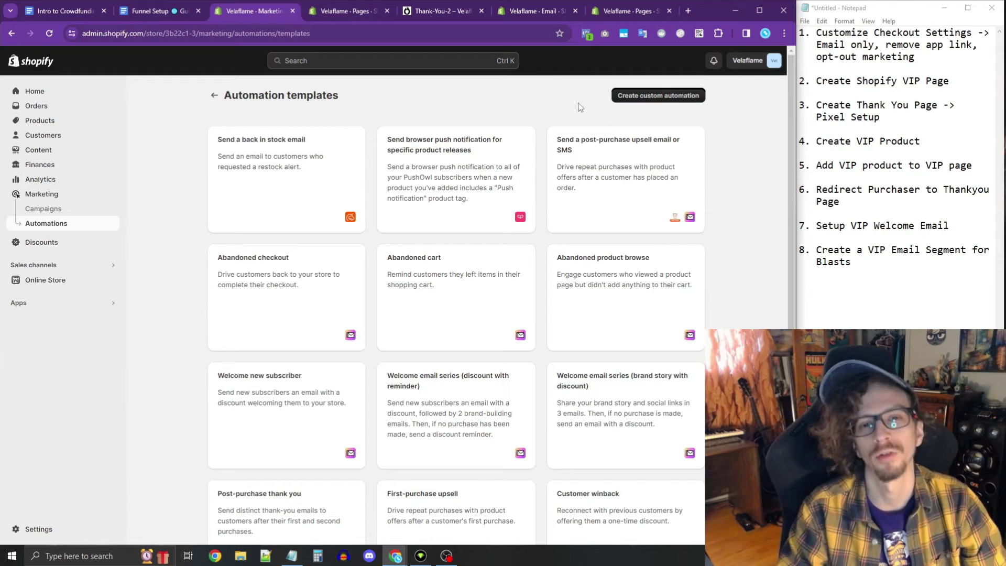
pyautogui.click(645, 99)
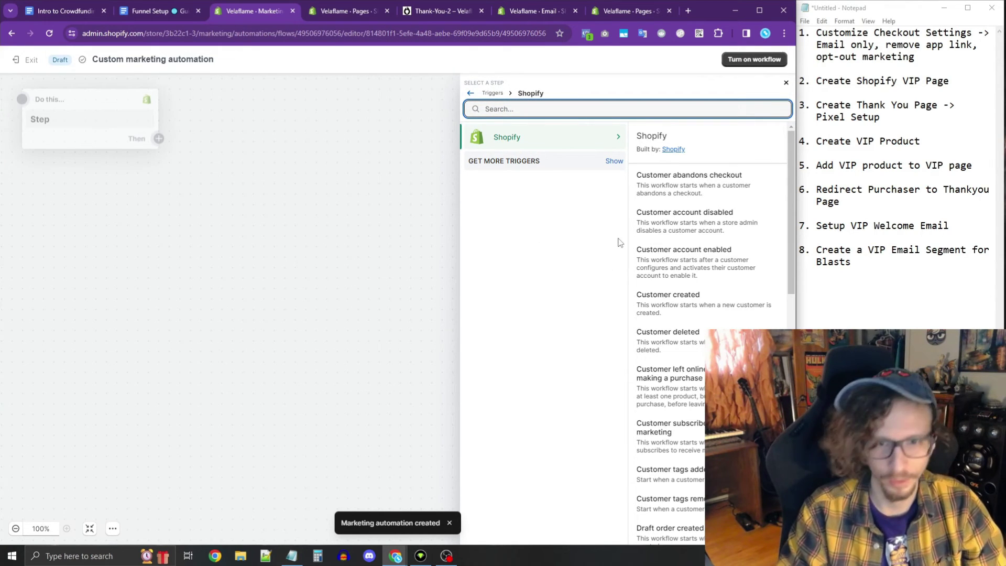
pyautogui.scroll(-12, 710, 297)
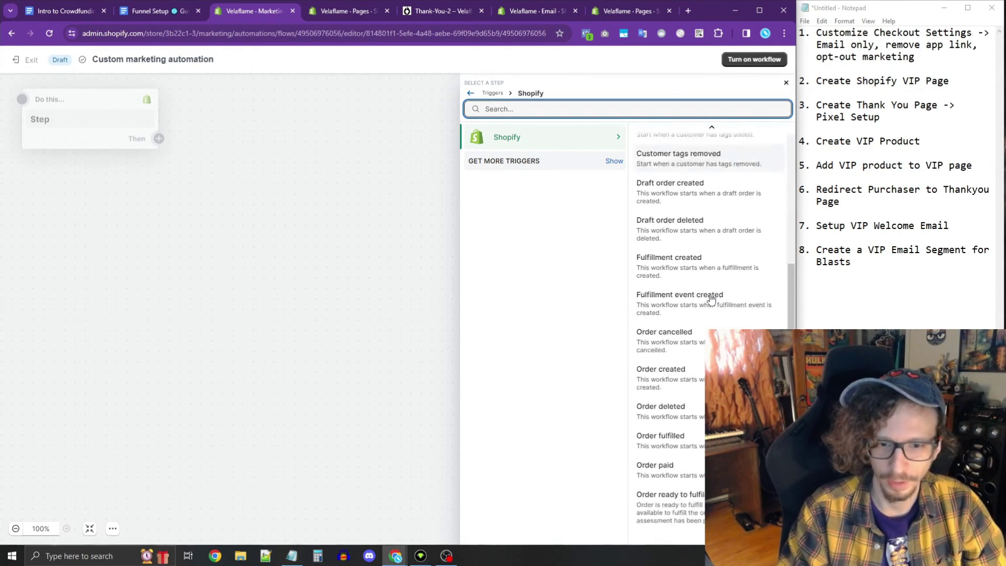
pyautogui.scroll(-1, 711, 299)
pyautogui.scroll(3, 703, 292)
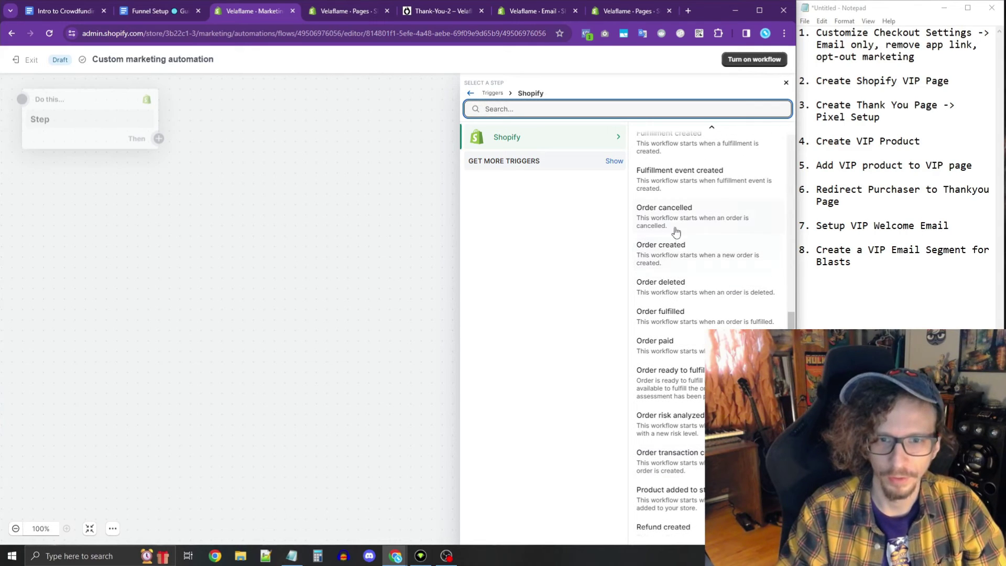
pyautogui.click(680, 261)
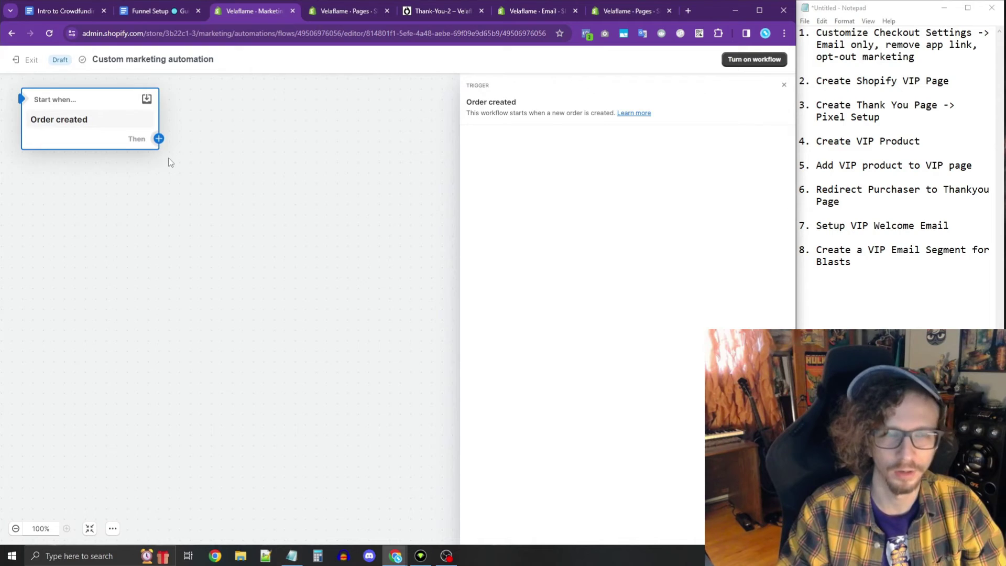
# Add an action step after the Order created trigger.
pyautogui.click(158, 139)
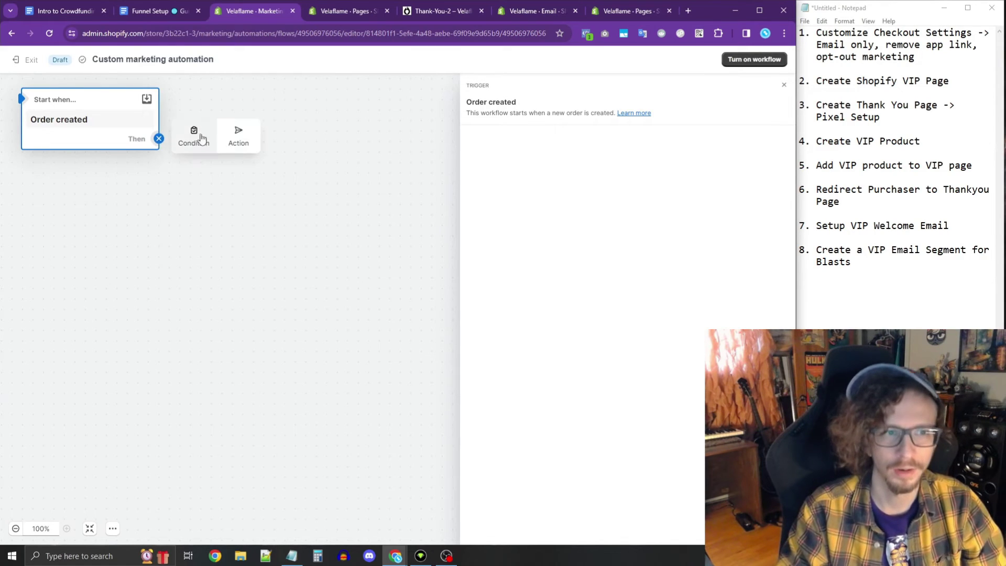
pyautogui.click(158, 139)
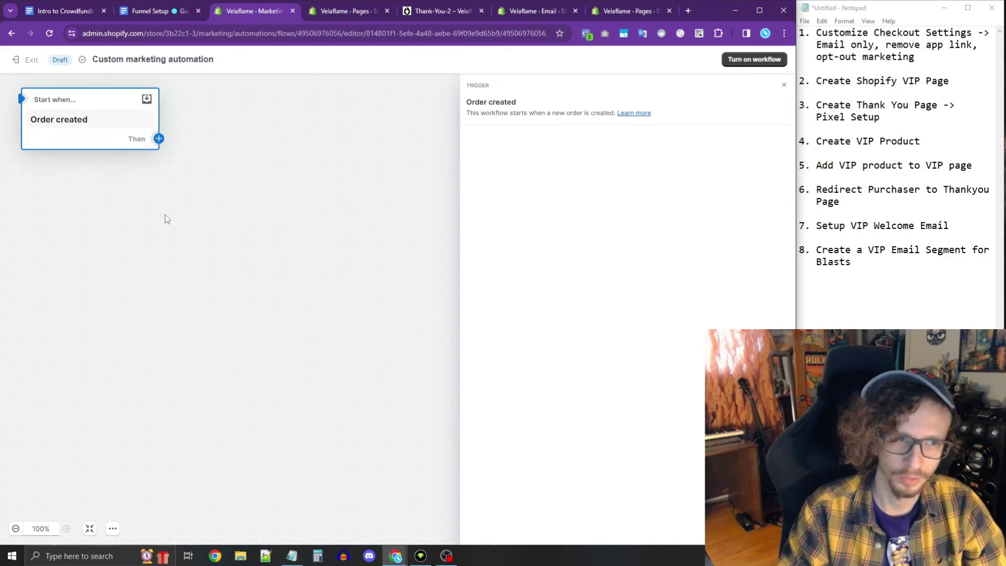
pyautogui.click(159, 140)
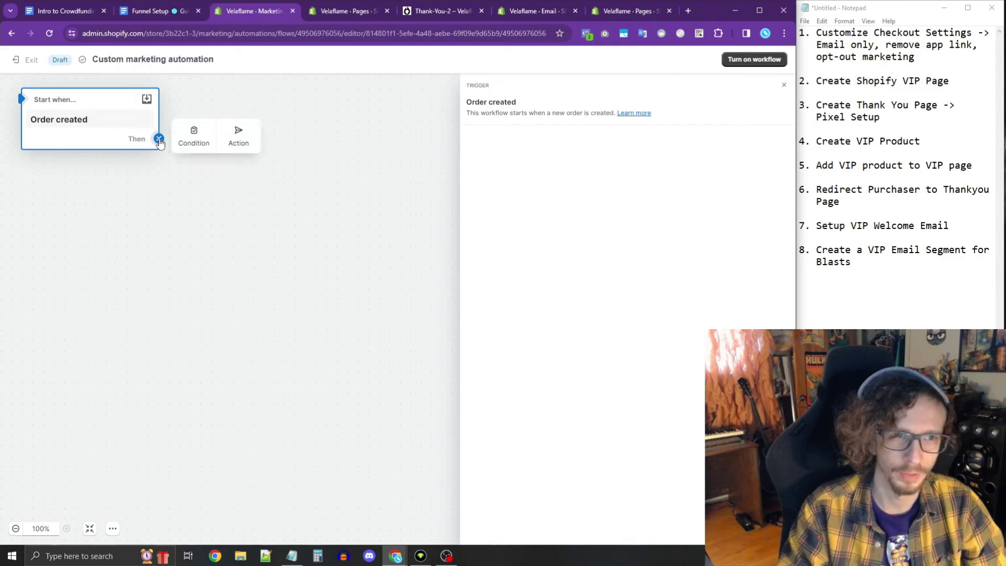
pyautogui.click(245, 141)
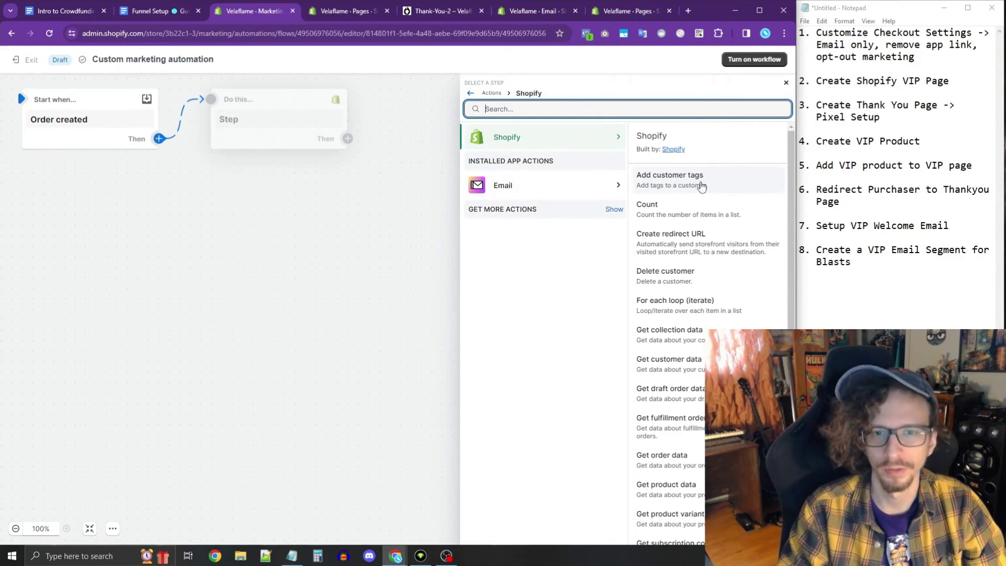
# Make the action add the customer tag VIP.
pyautogui.click(701, 186)
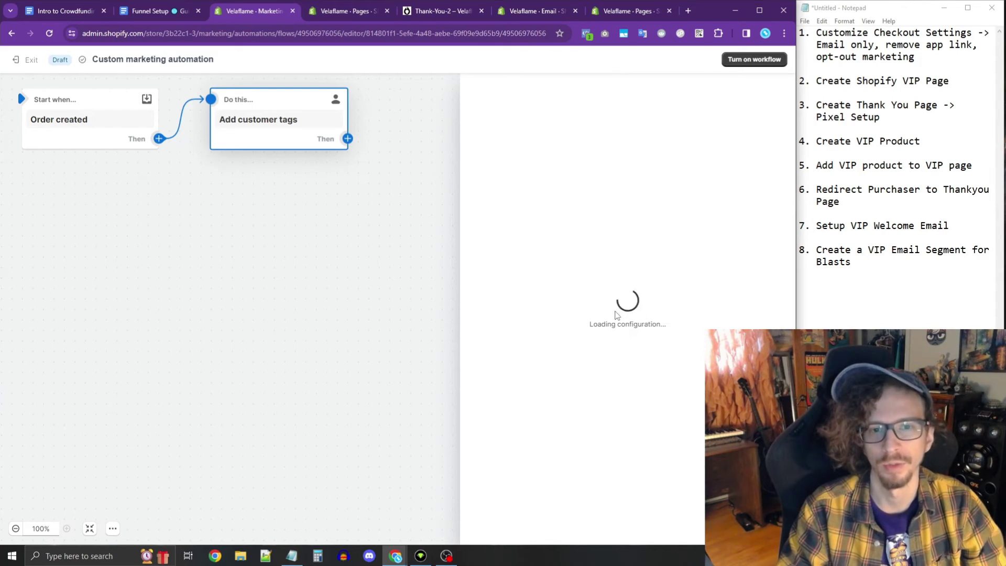
pyautogui.click(547, 199)
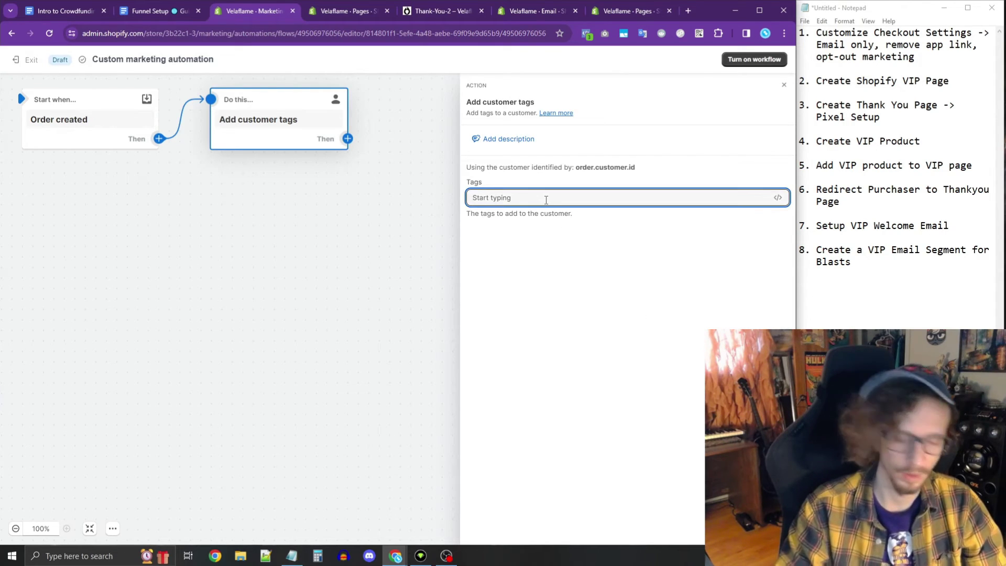
pyautogui.write('VIP')
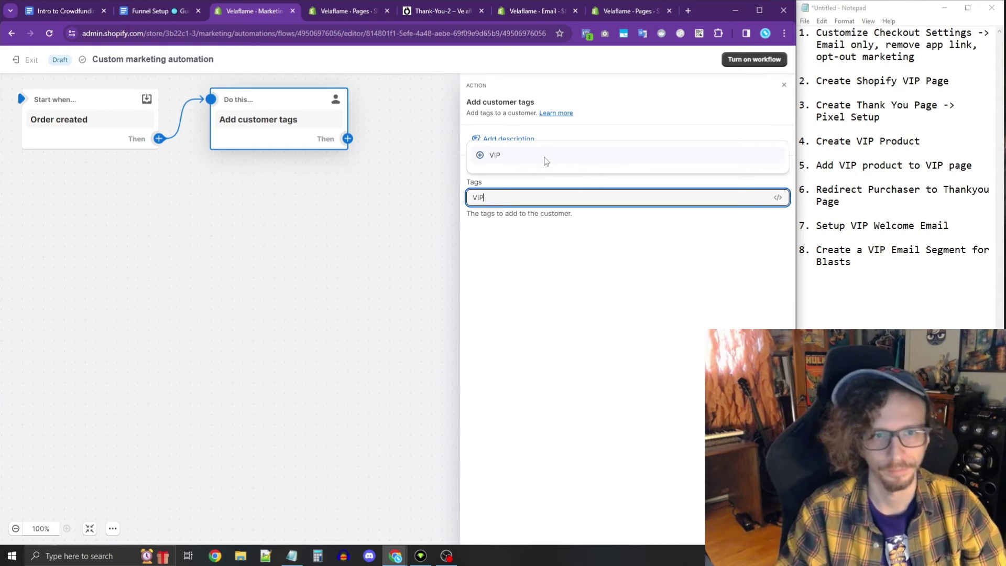
pyautogui.click(546, 161)
pyautogui.click(406, 185)
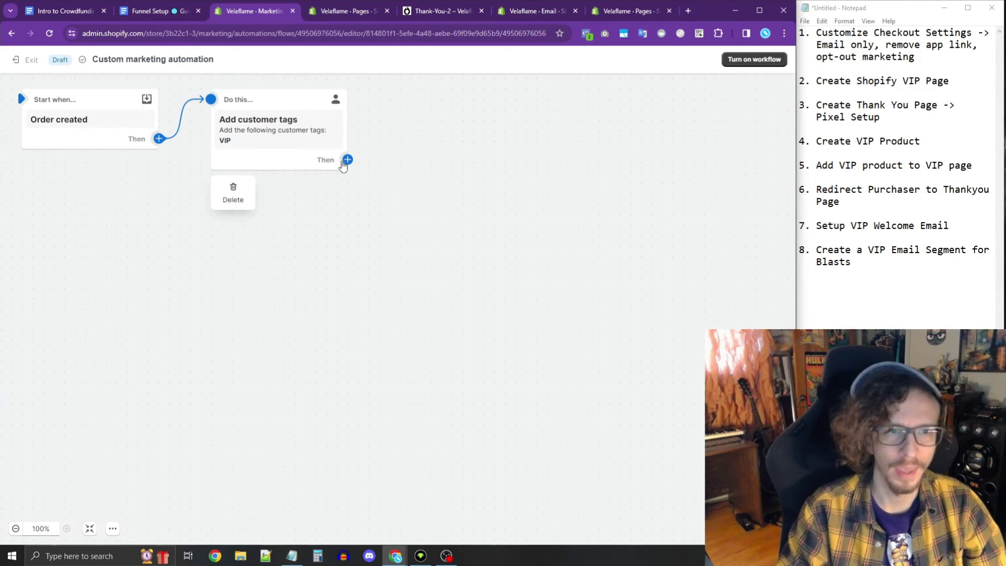
# Add another action step that sends a marketing email.
pyautogui.click(346, 160)
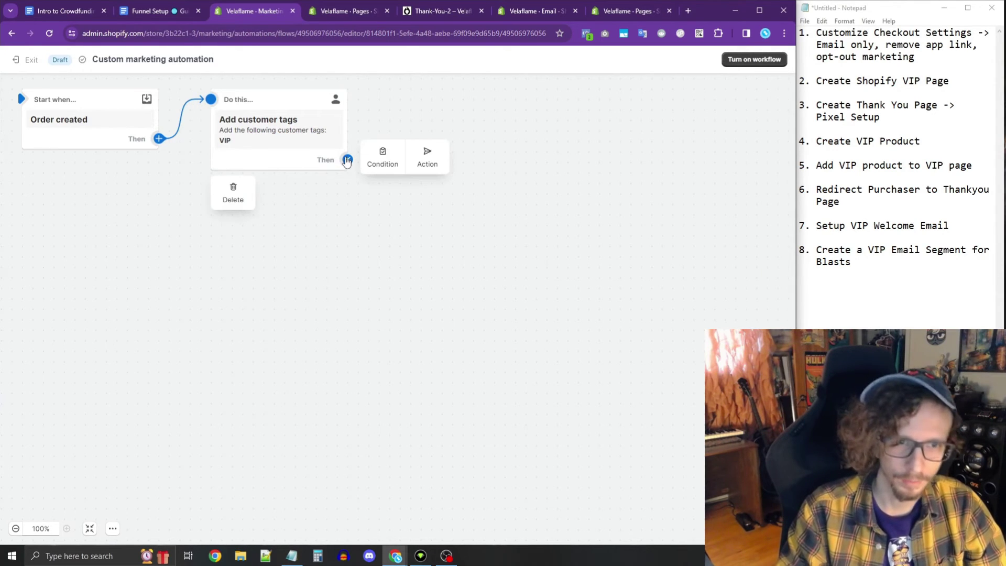
pyautogui.click(428, 156)
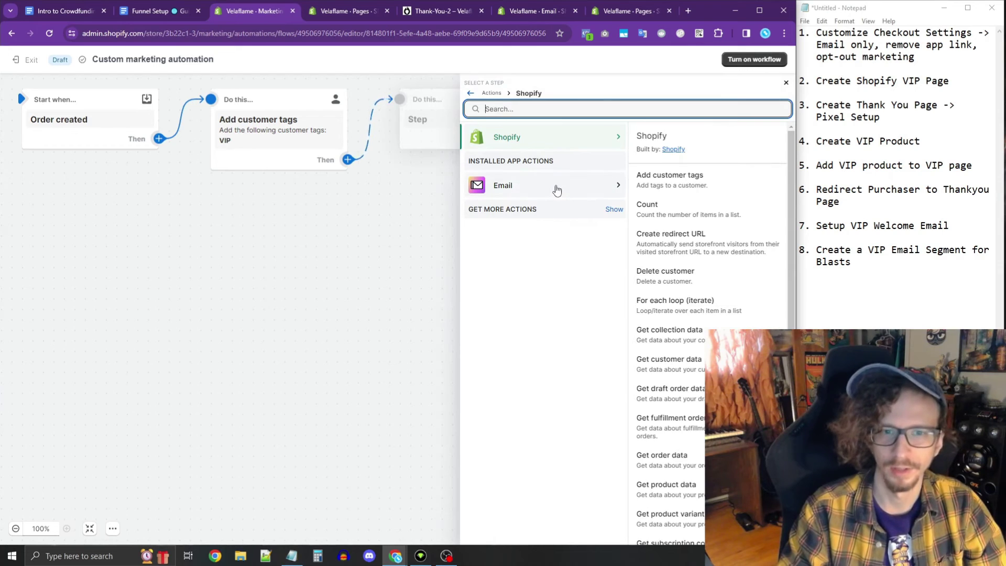
pyautogui.click(554, 187)
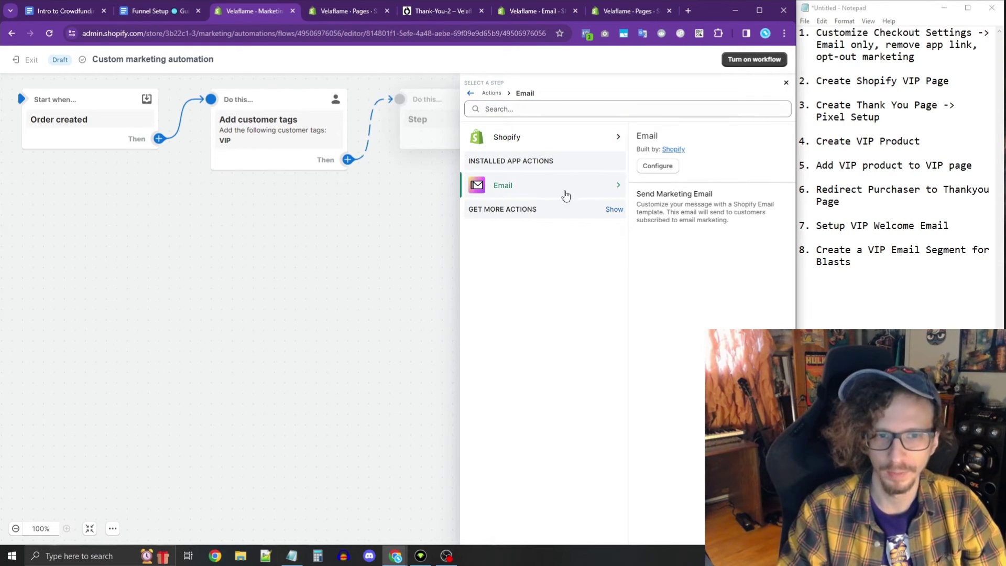
pyautogui.click(712, 219)
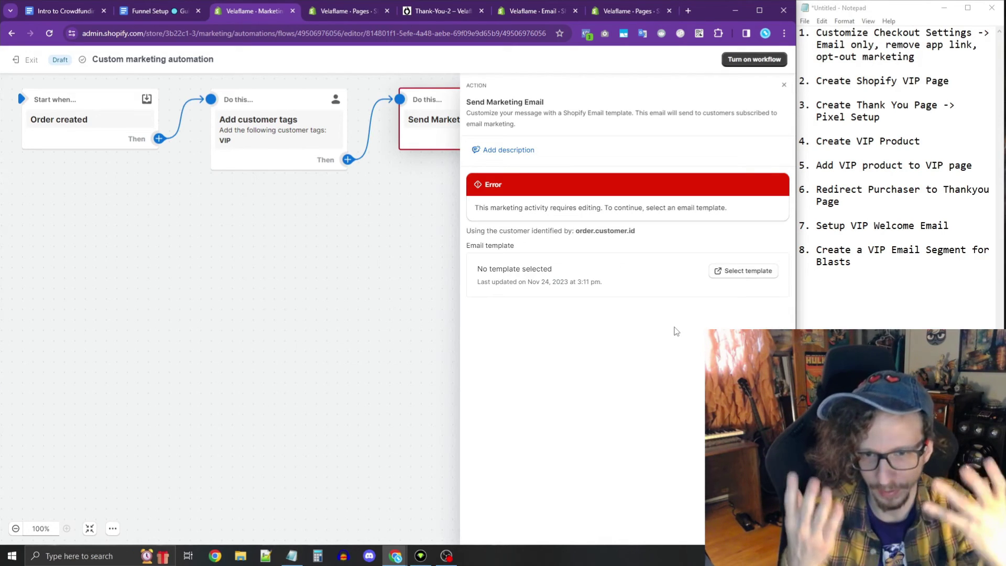
# Use the recent 'Important Velaflame VIP info!' email as the step's template and review its body.
pyautogui.click(714, 271)
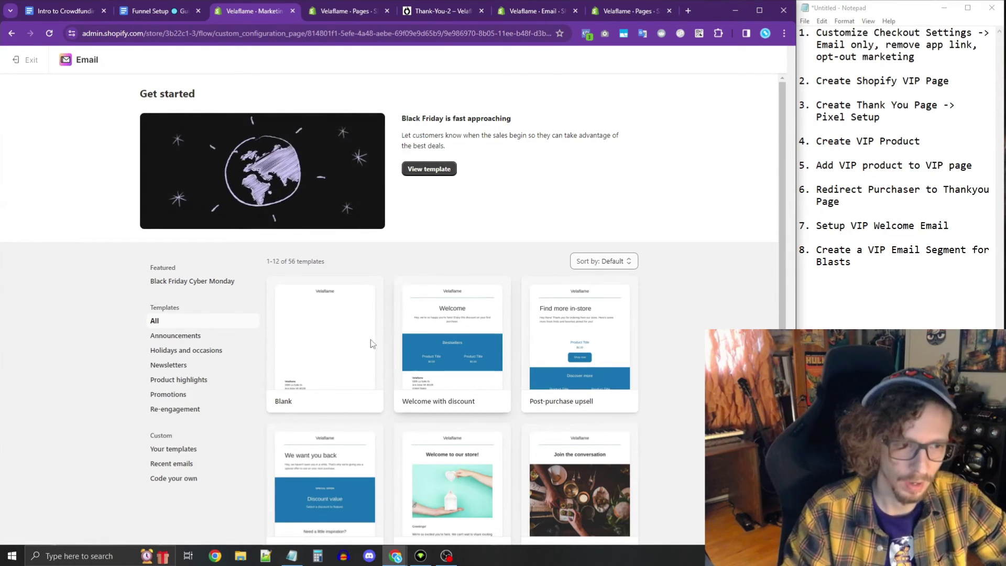
pyautogui.scroll(-1, 204, 397)
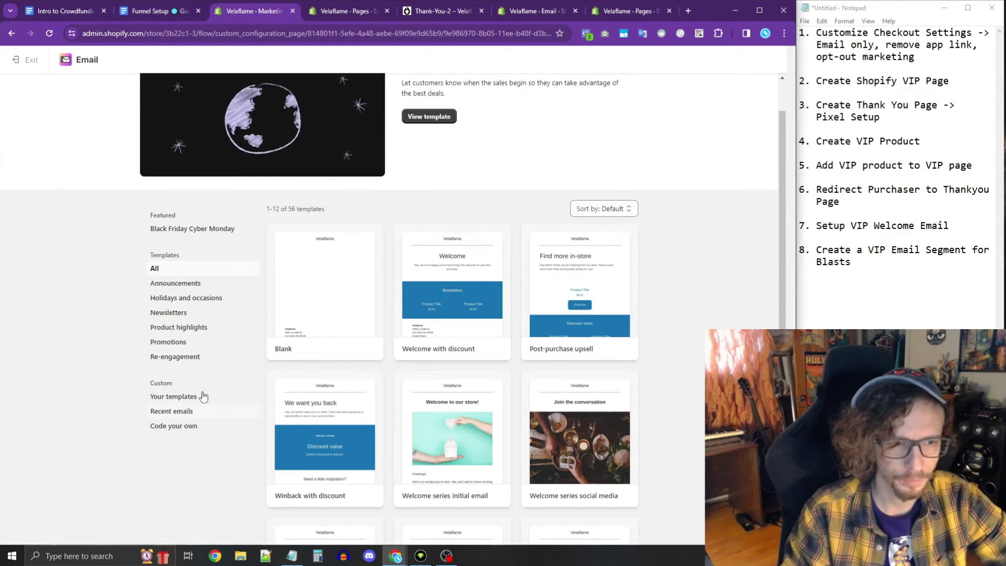
pyautogui.click(184, 413)
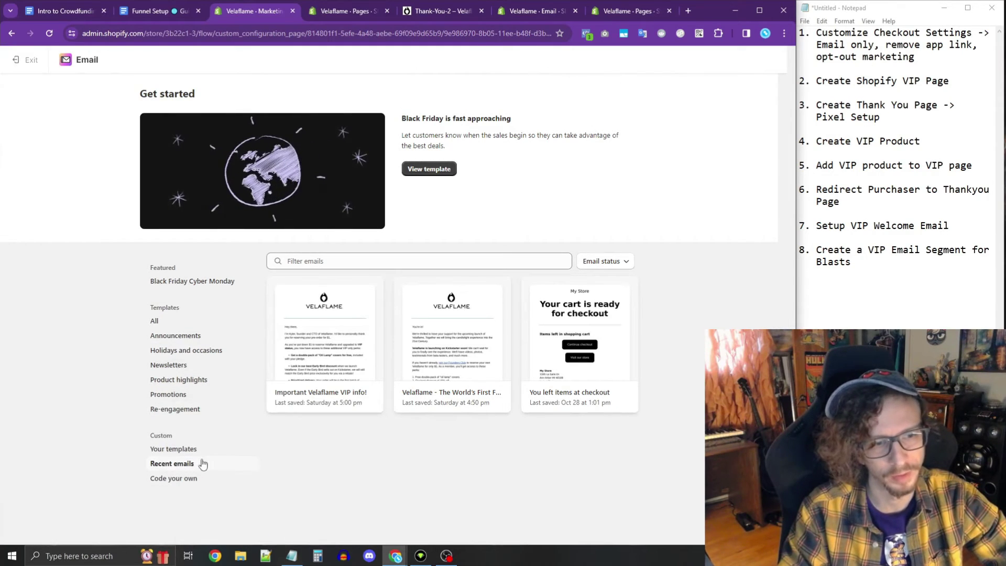
pyautogui.click(335, 367)
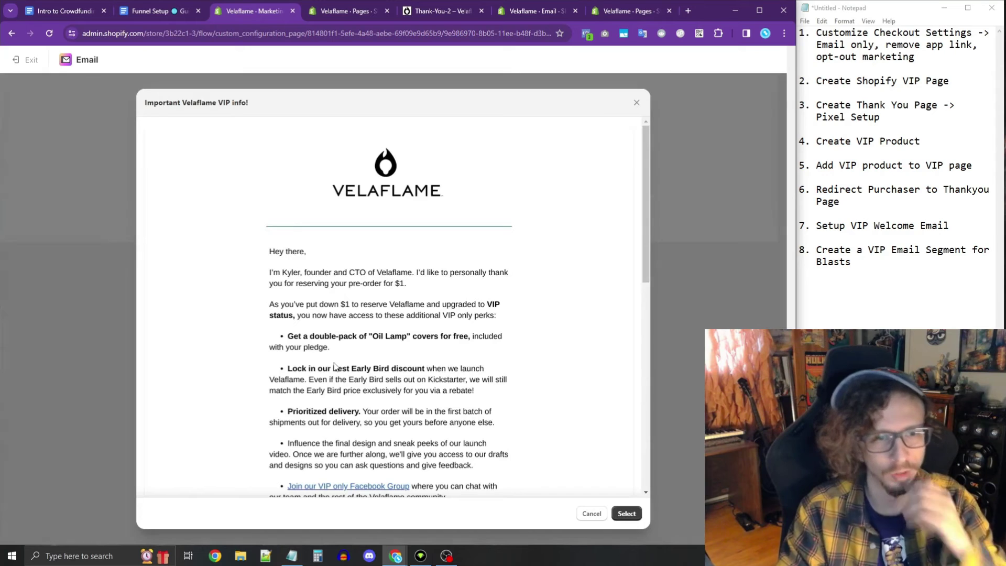
pyautogui.click(626, 513)
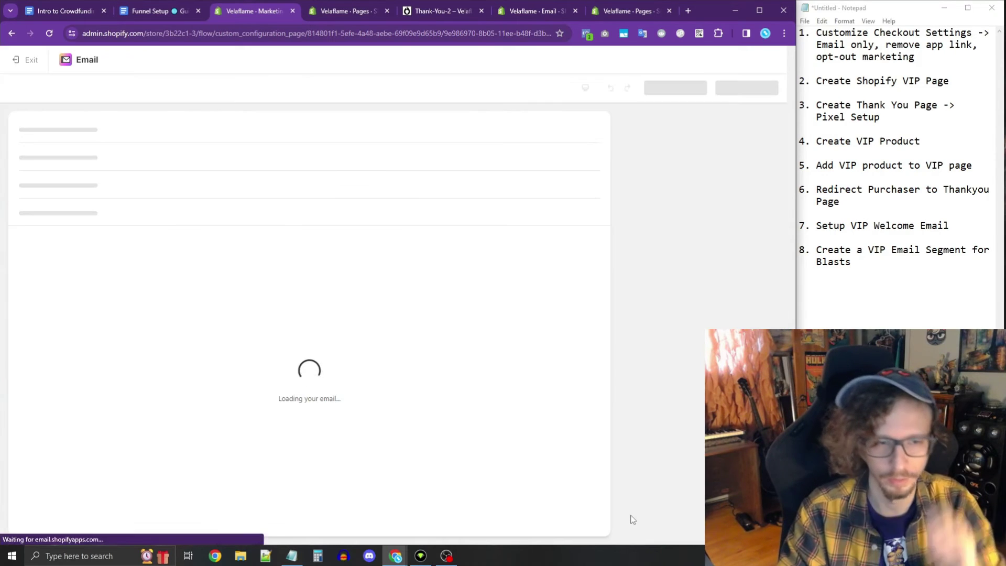
pyautogui.scroll(-2, 315, 331)
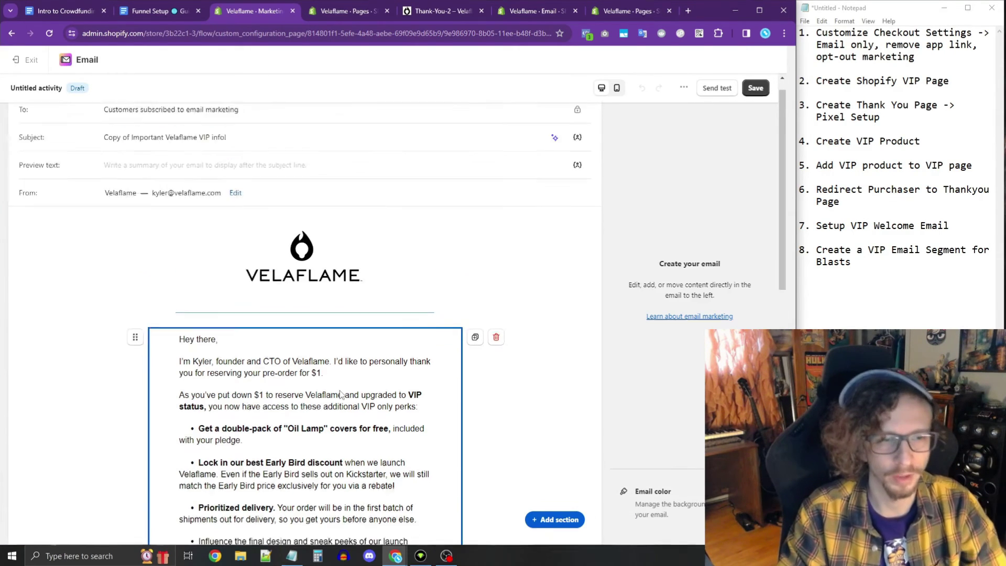
pyautogui.scroll(-2, 257, 280)
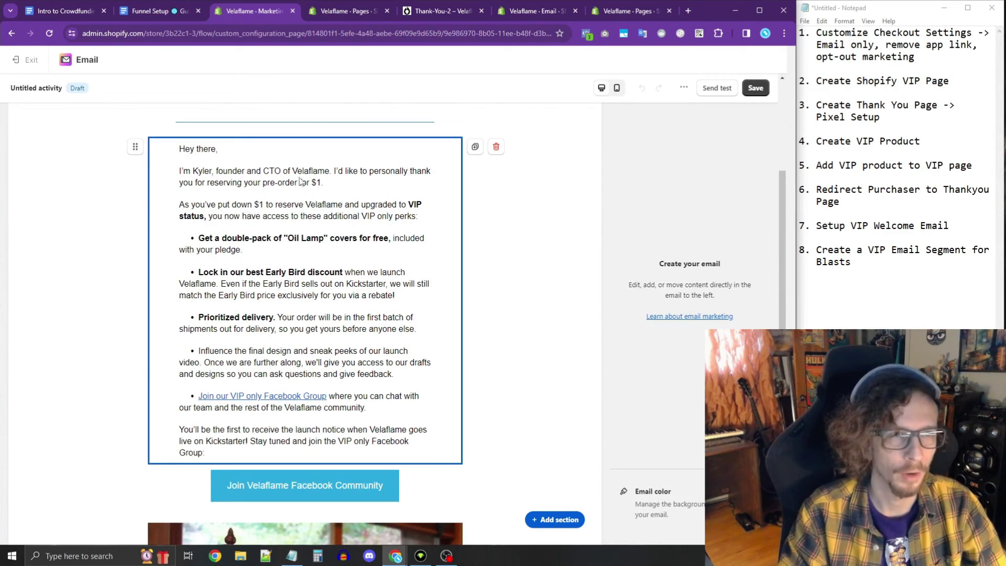
# In the Funnel Setup guide, scroll past Shopify Emails to the VIP Welcome Email Setup heading.
pyautogui.click(175, 12)
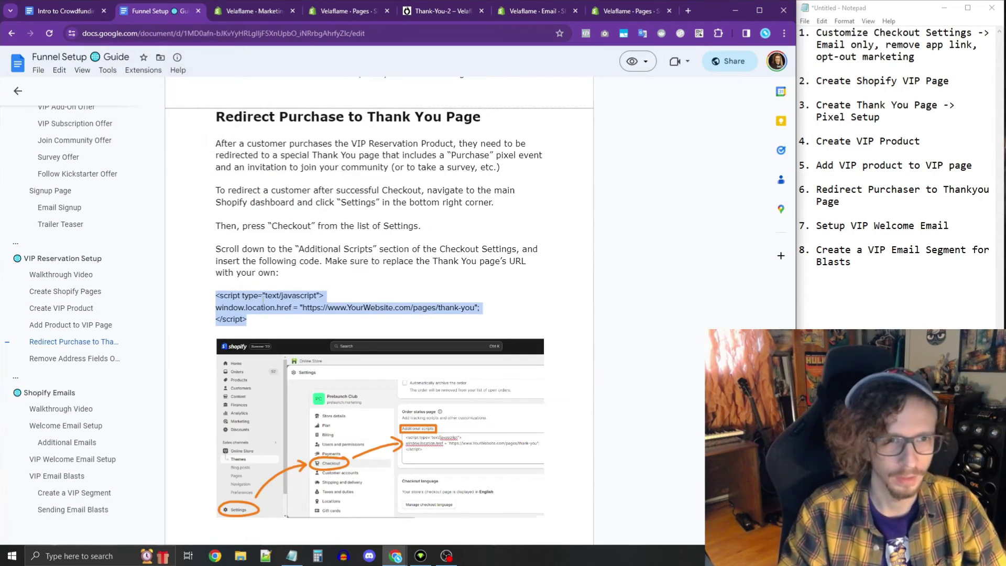
pyautogui.scroll(-12, 325, 300)
pyautogui.moveTo(337, 270); pyautogui.dragTo(530, 279)
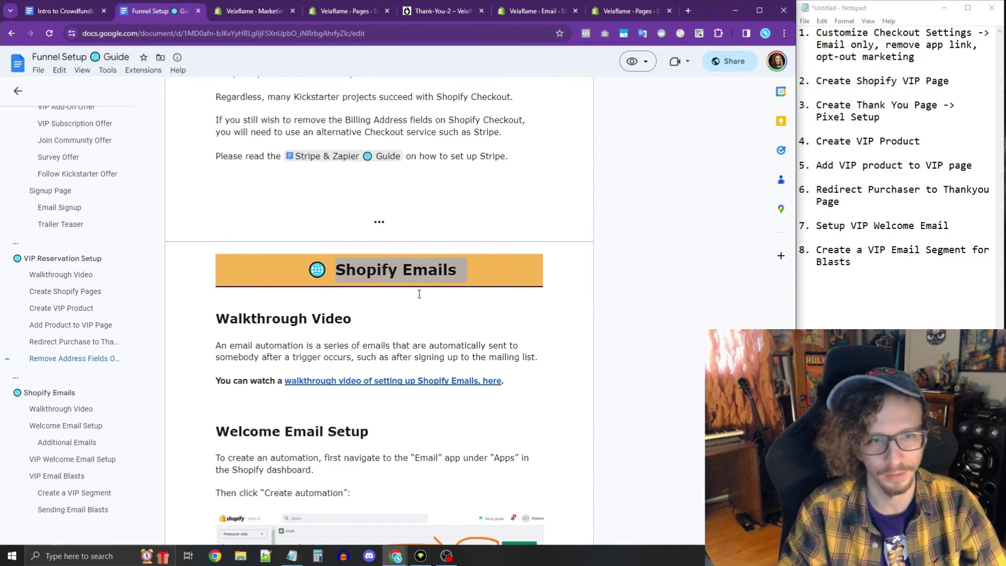
pyautogui.scroll(-8, 419, 294)
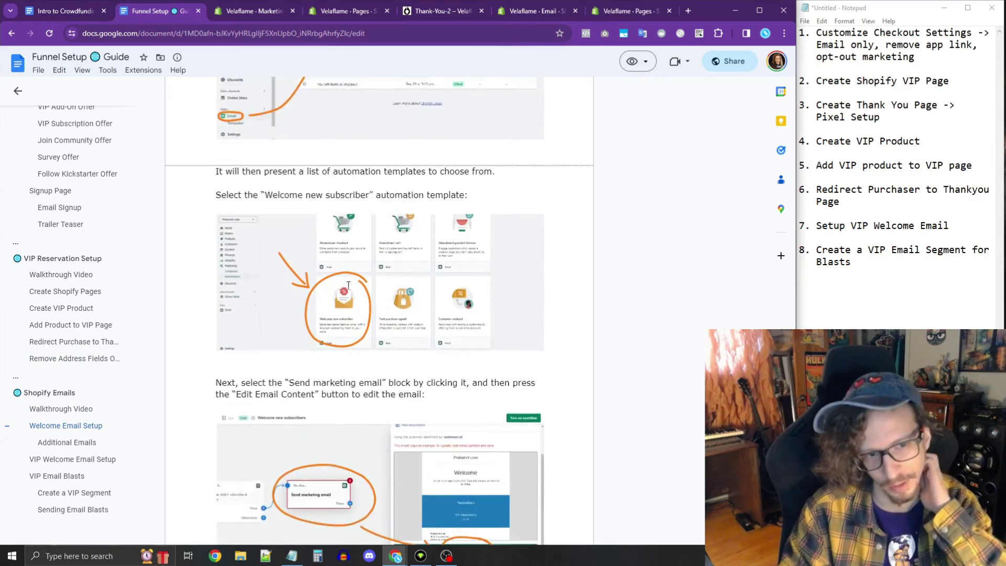
pyautogui.scroll(-12, 348, 285)
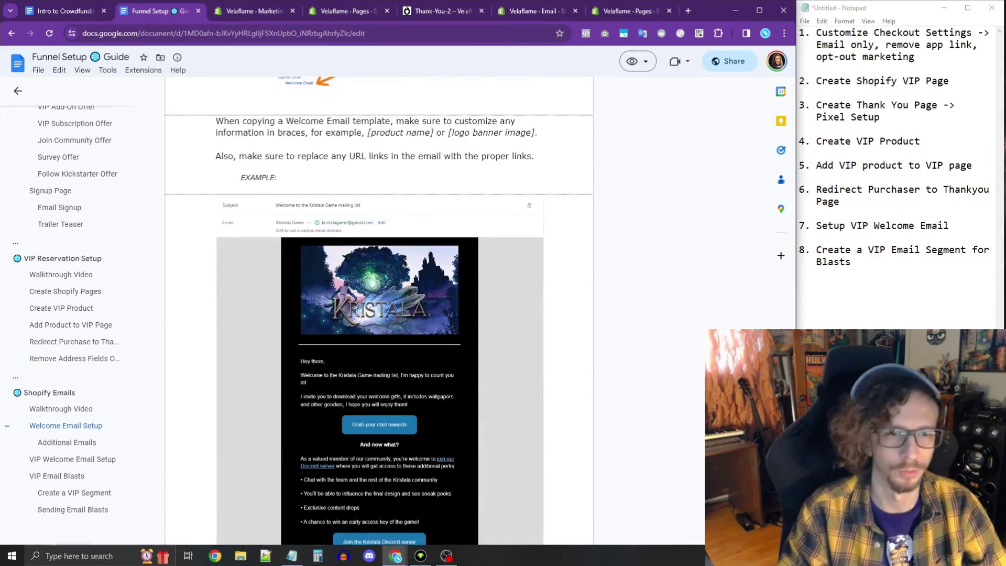
pyautogui.scroll(-10, 387, 274)
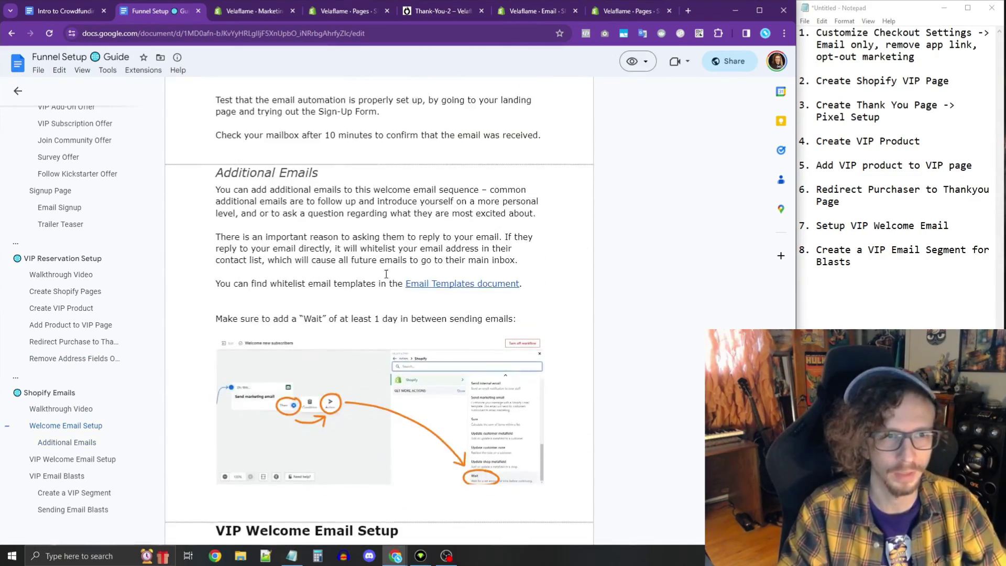
pyautogui.scroll(-7, 386, 274)
pyautogui.moveTo(216, 167); pyautogui.dragTo(442, 175)
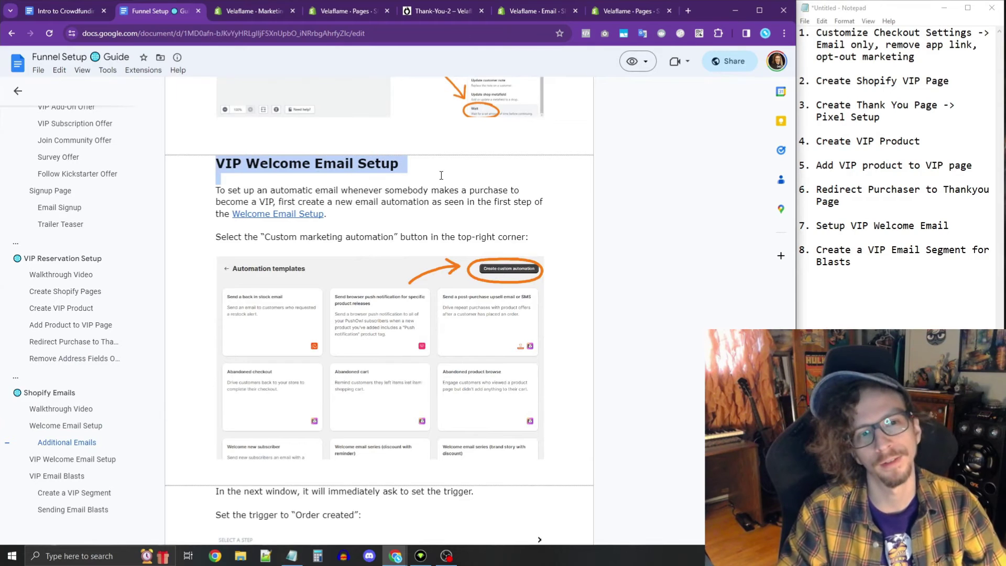
# Read the email-drafting instruction and preview the linked Email Template document.
pyautogui.scroll(-3, 368, 333)
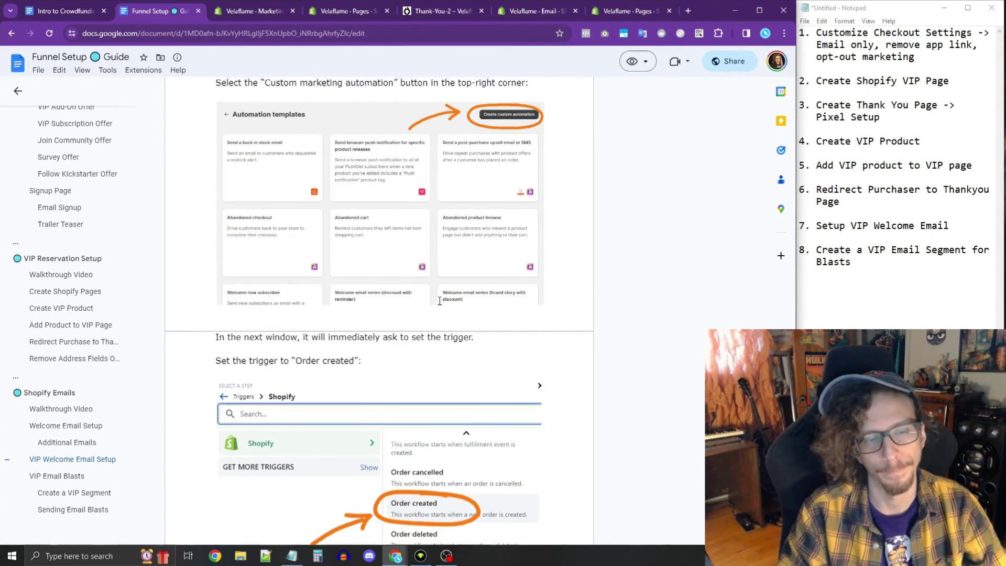
pyautogui.scroll(-15, 367, 333)
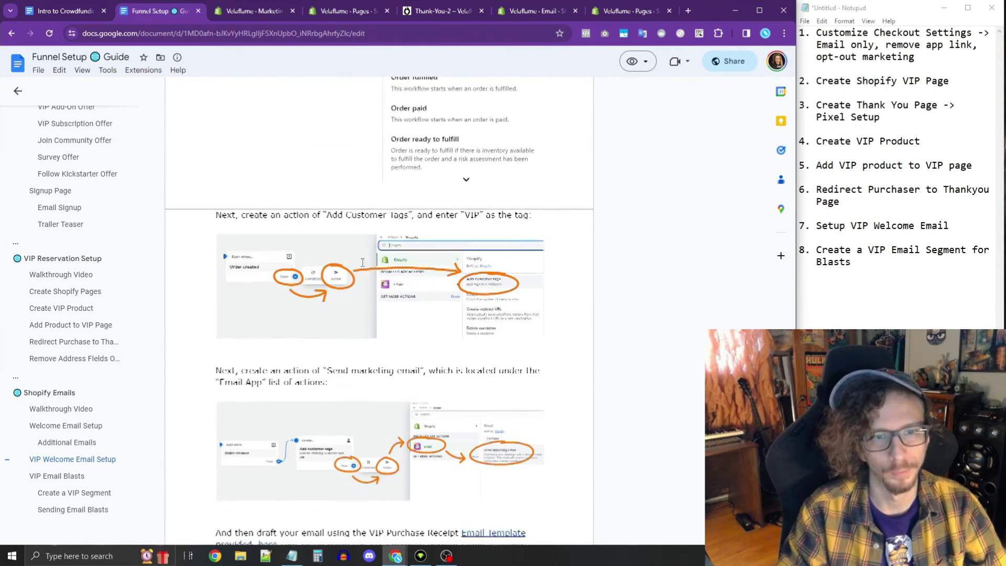
pyautogui.scroll(-3, 384, 253)
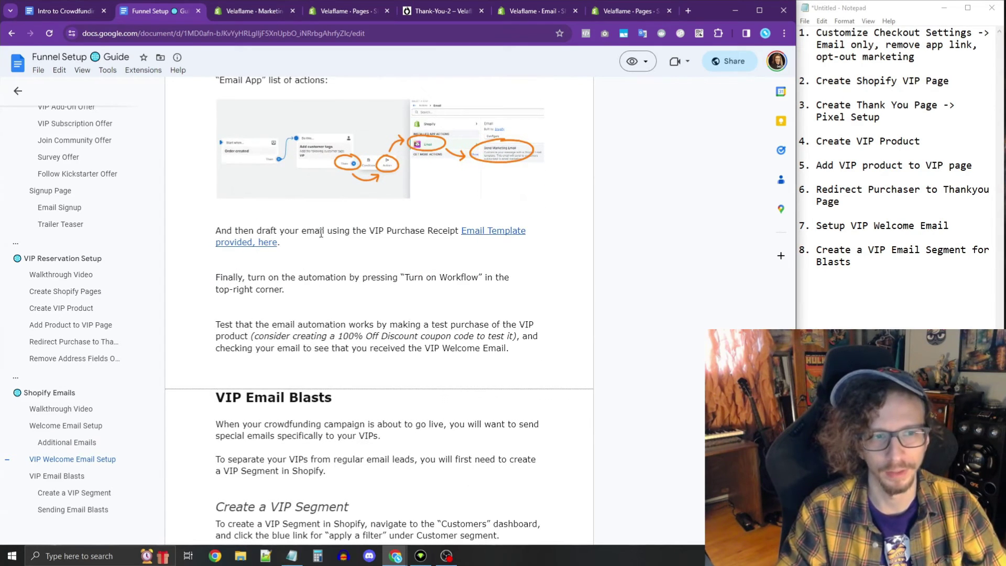
pyautogui.moveTo(213, 231); pyautogui.dragTo(447, 238)
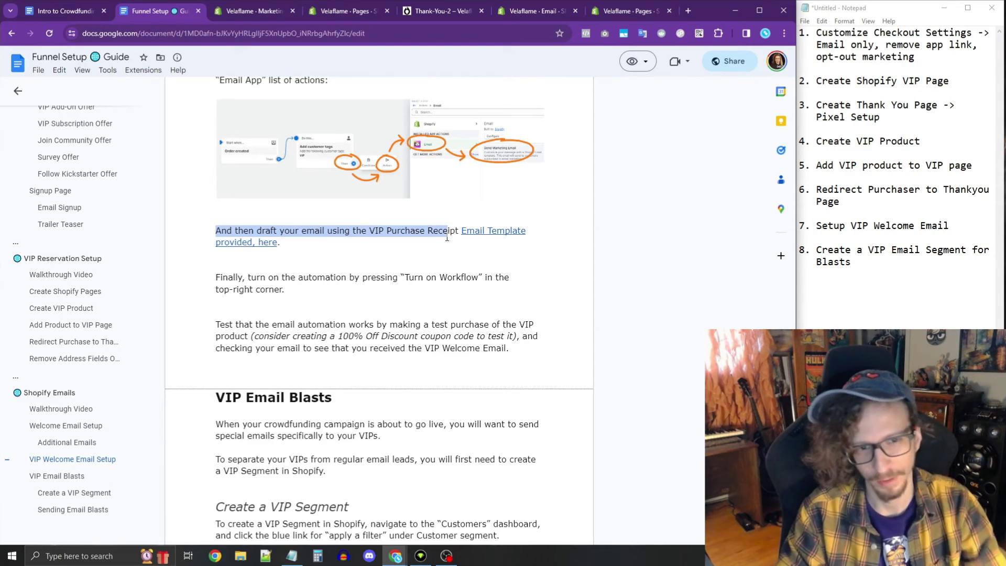
pyautogui.click(484, 230)
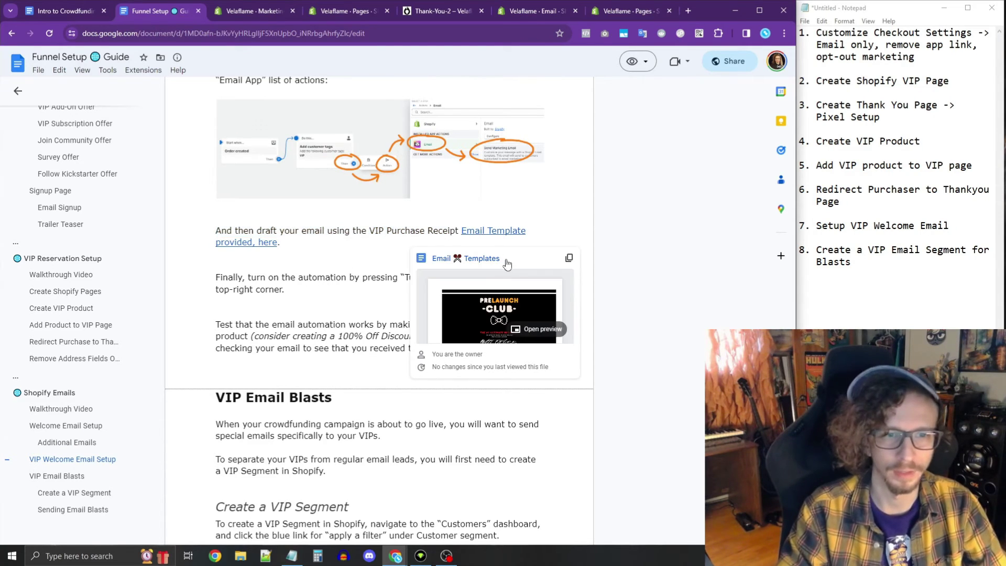
# Open the Email Templates document and select the Purchase Receipt subject line.
pyautogui.click(469, 255)
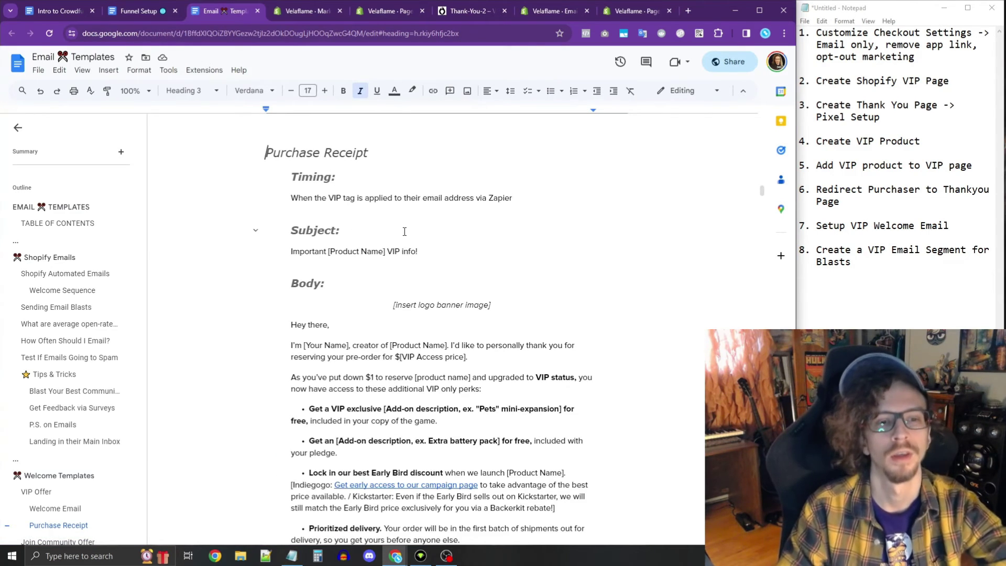
pyautogui.moveTo(418, 255); pyautogui.dragTo(286, 256)
pyautogui.hotkey('ctrl', 'c')
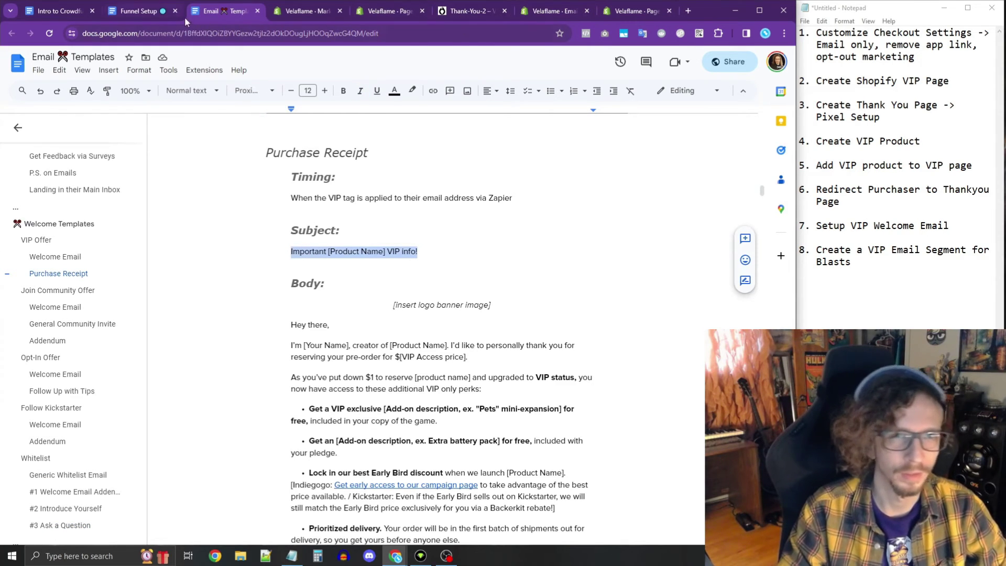
# Set the VIP email subject to 'Important Velaflame VIP info!' by pasting and replacing [Product Name].
pyautogui.click(404, 9)
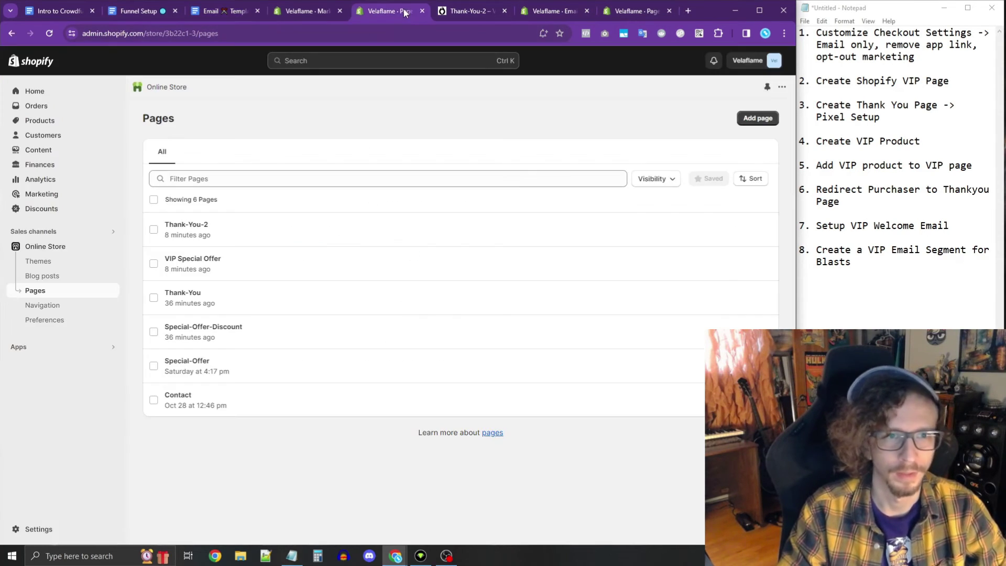
pyautogui.click(320, 8)
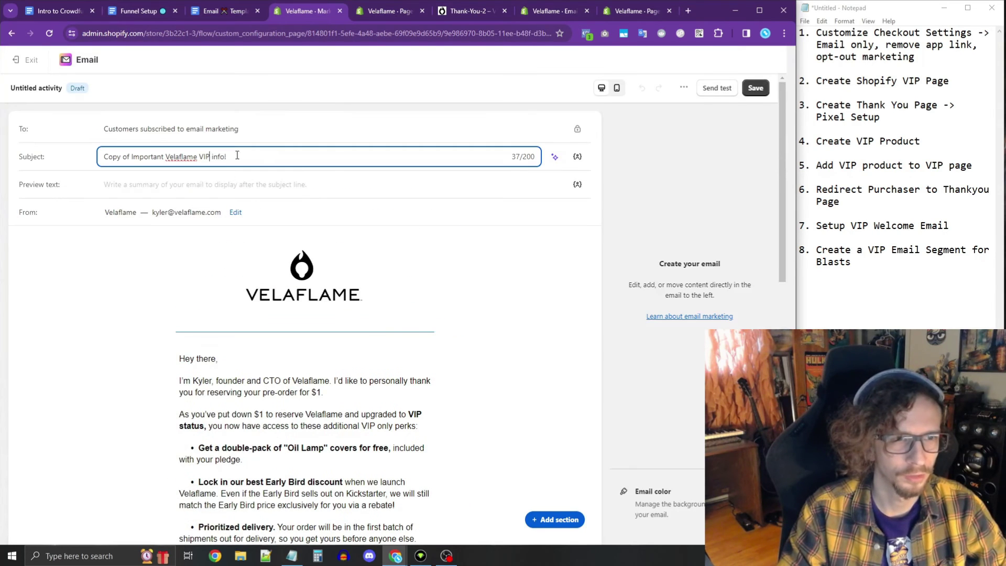
pyautogui.hotkey('ctrl', 'a')
pyautogui.hotkey('ctrl', 'v')
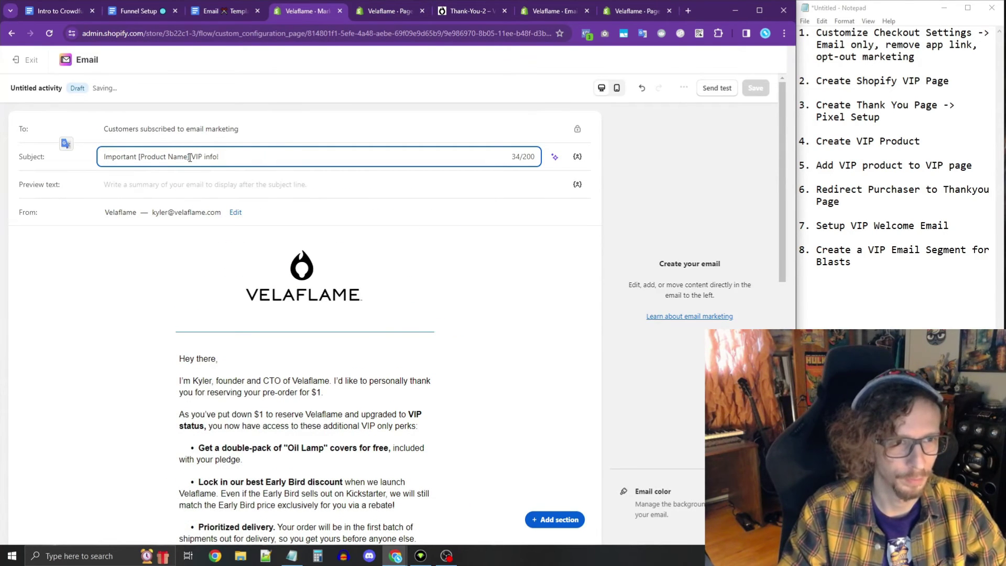
pyautogui.moveTo(189, 157); pyautogui.dragTo(138, 158)
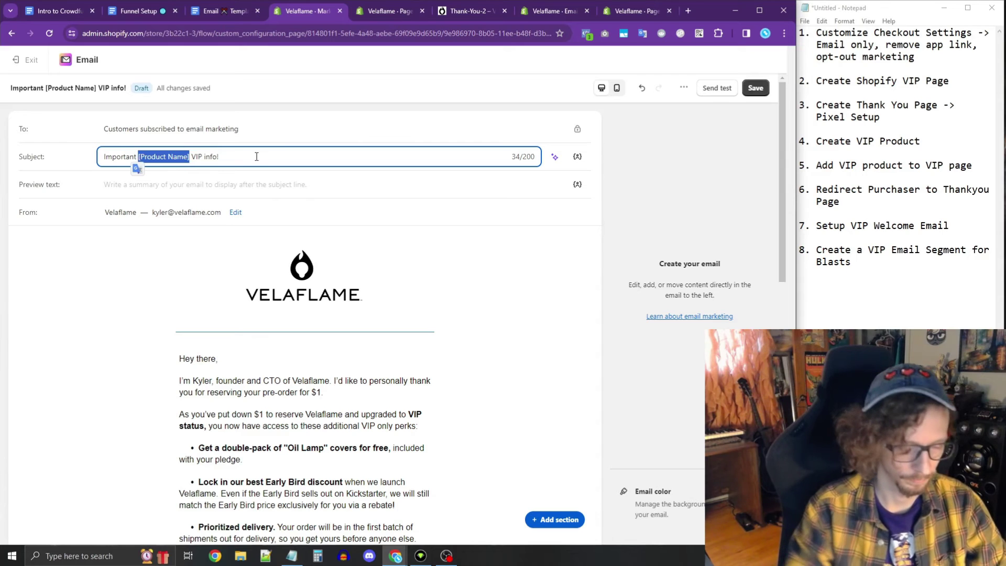
pyautogui.write('Velafla')
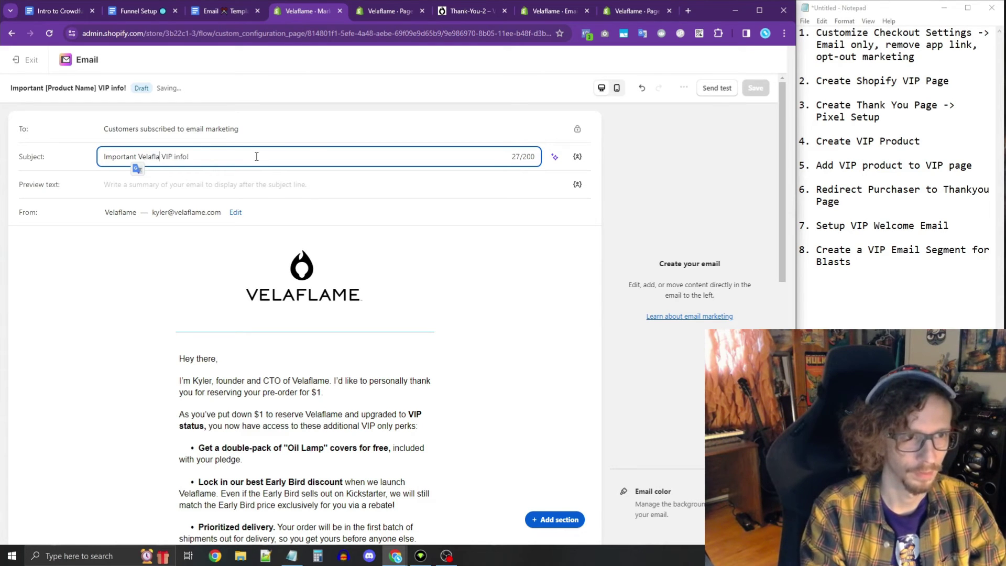
pyautogui.write('me')
pyautogui.click(302, 357)
pyautogui.scroll(-3, 295, 290)
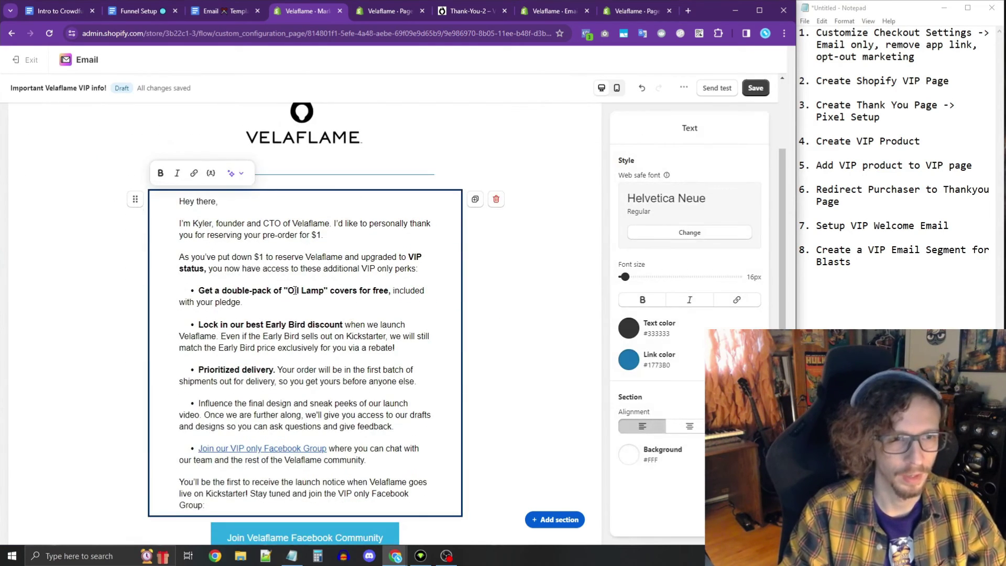
pyautogui.click(295, 291)
# Select the Purchase Receipt body text in the Email Templates document.
pyautogui.click(135, 11)
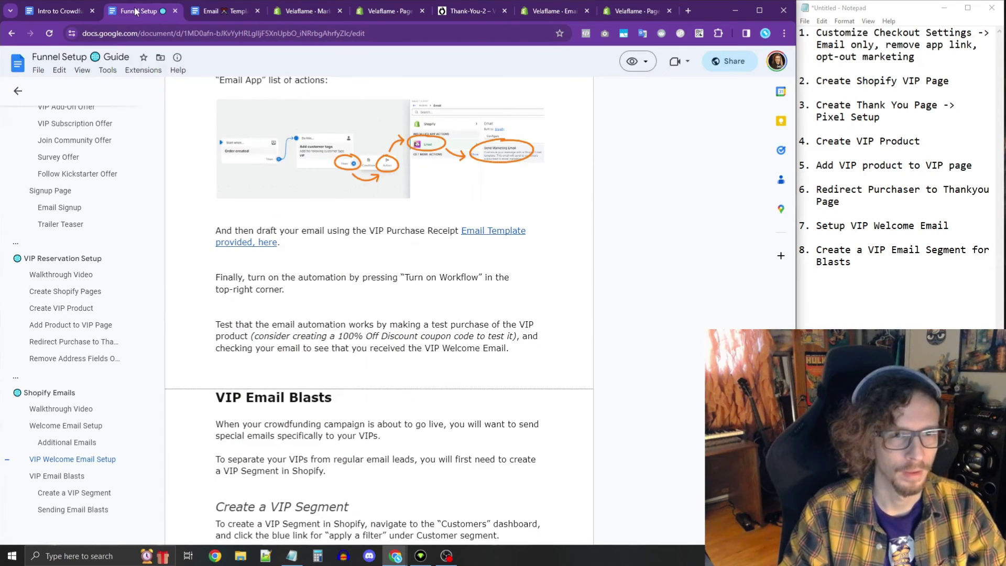
pyautogui.click(217, 11)
pyautogui.scroll(-1, 303, 278)
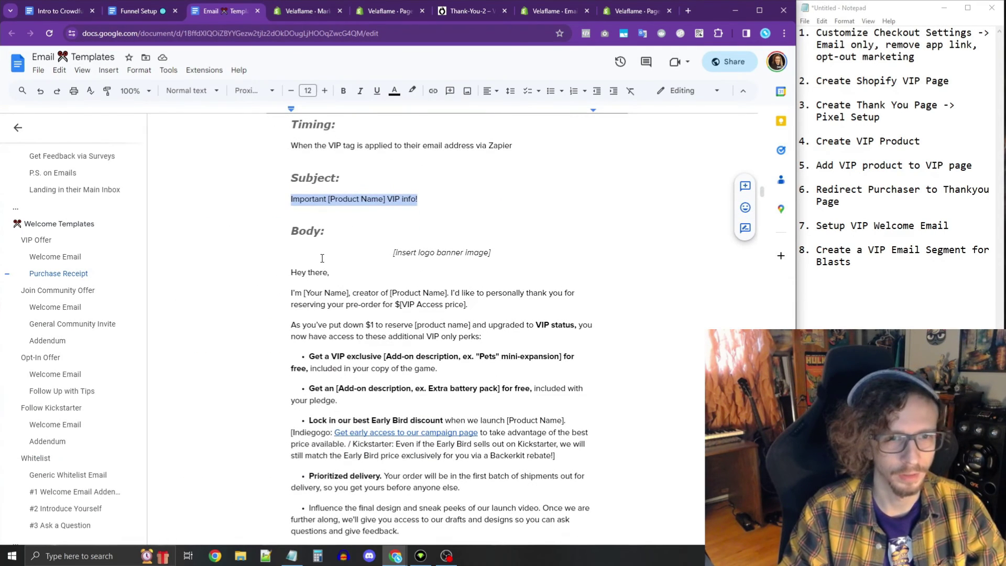
pyautogui.moveTo(281, 270); pyautogui.dragTo(533, 438)
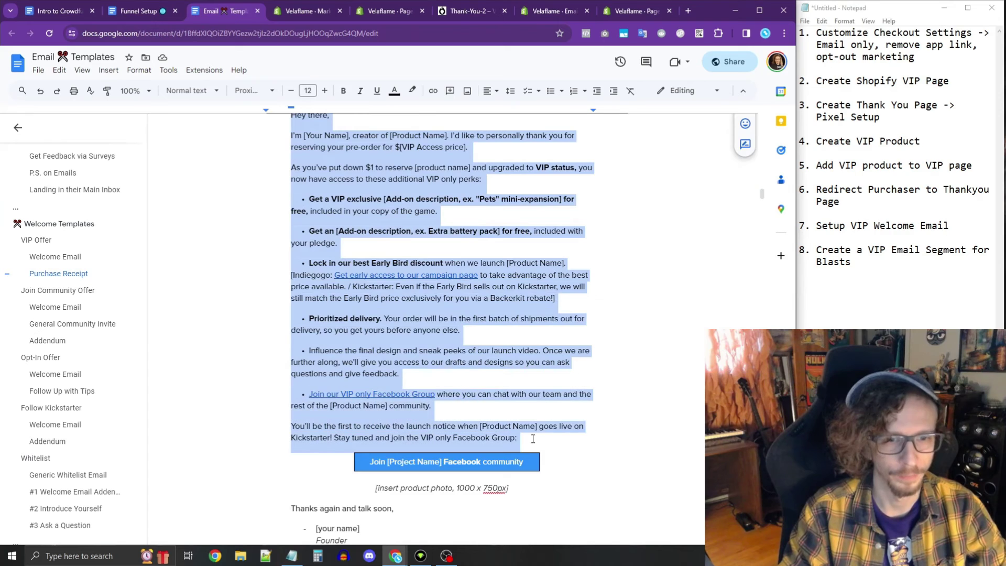
# Verify the Facebook Community button link in the VIP email, then save the email.
pyautogui.click(391, 11)
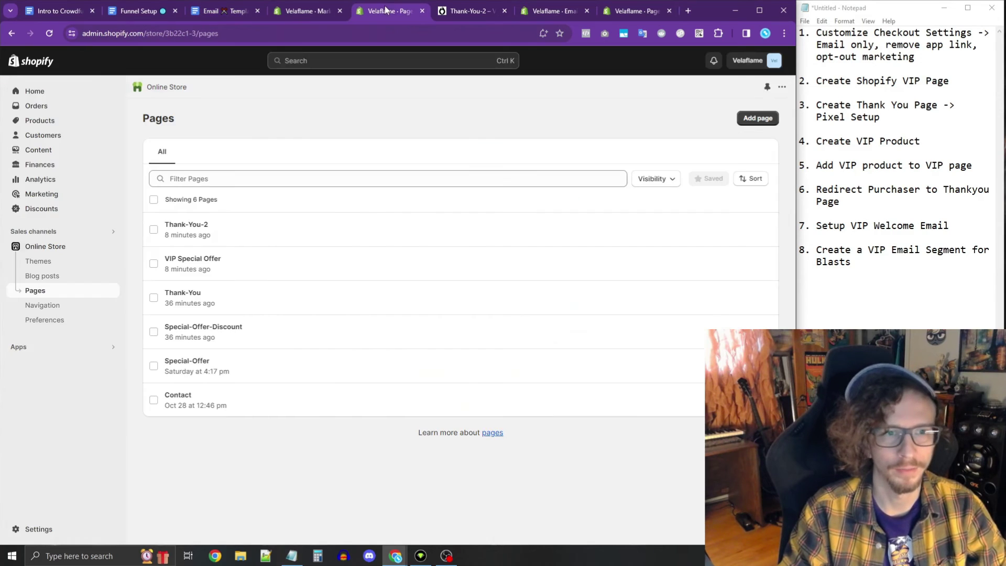
pyautogui.click(308, 11)
pyautogui.scroll(-1, 206, 209)
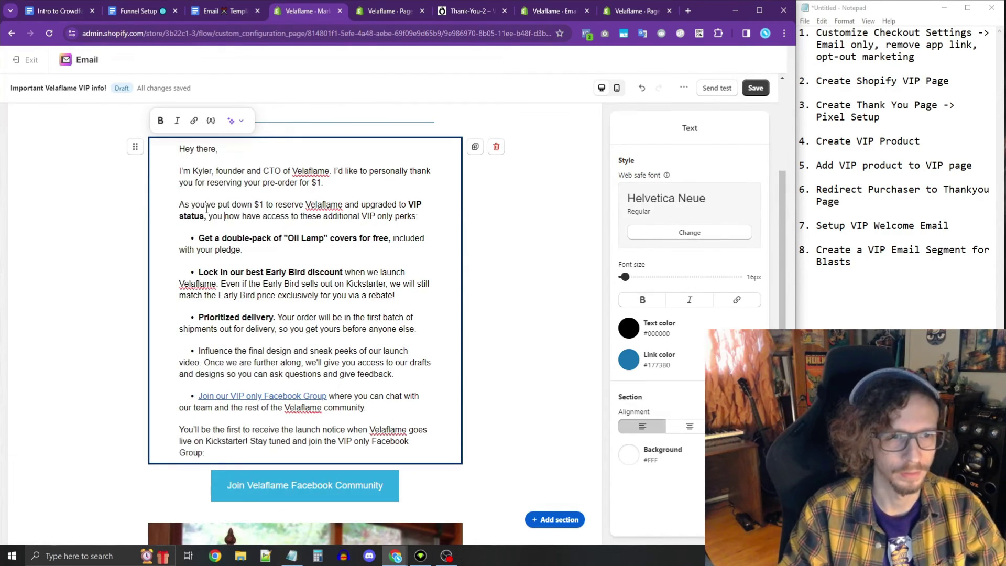
pyautogui.scroll(-2, 286, 447)
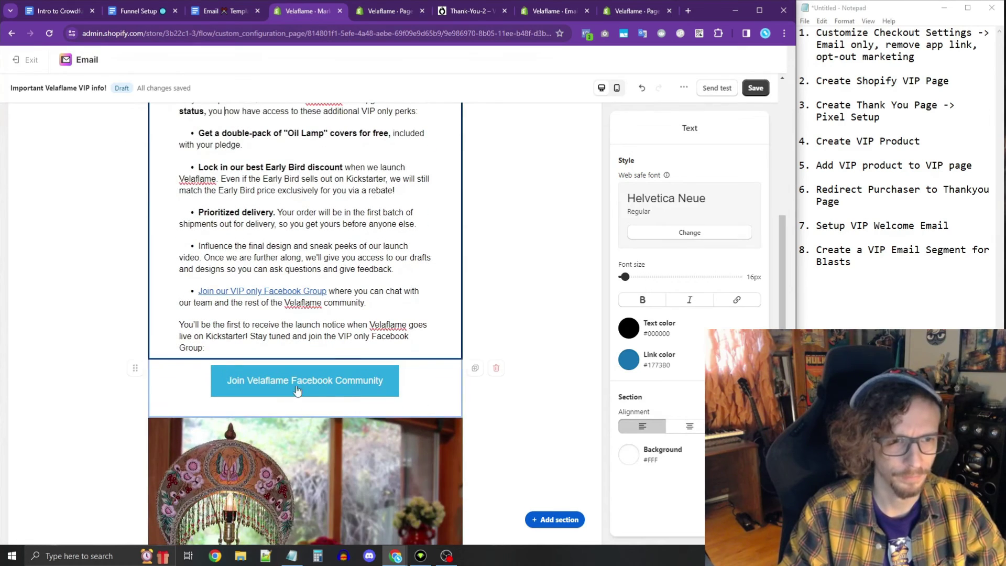
pyautogui.click(293, 391)
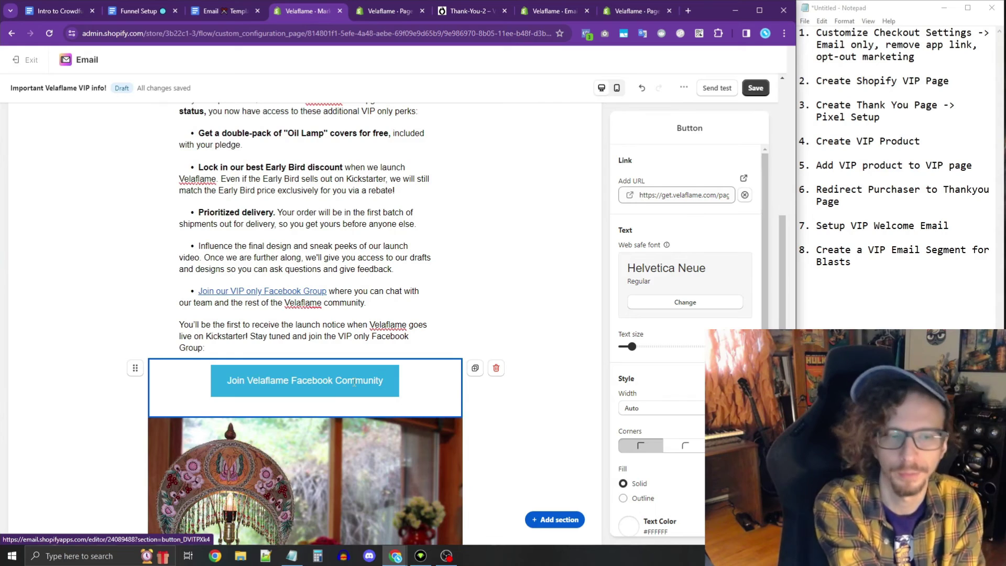
pyautogui.scroll(-5, 465, 328)
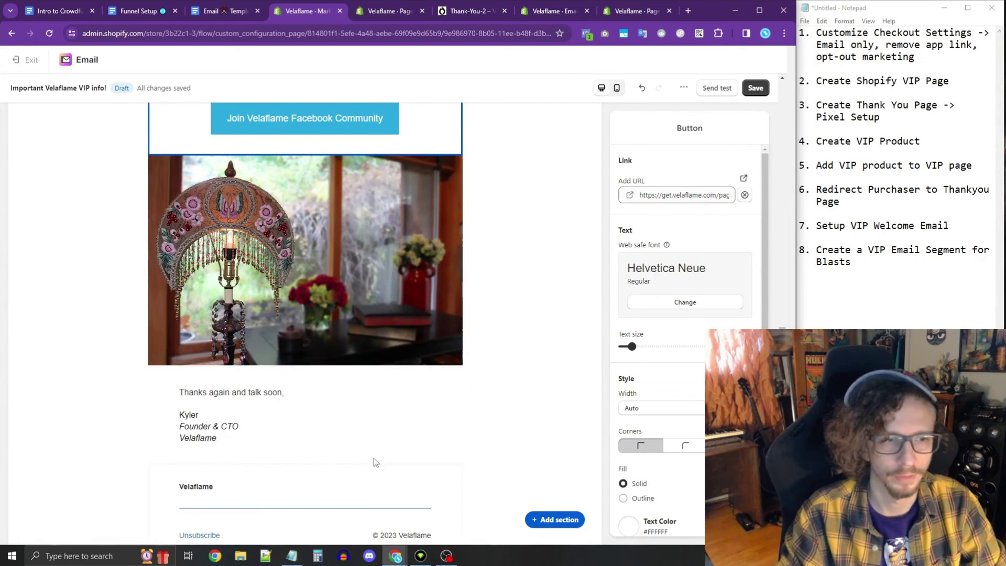
pyautogui.scroll(10, 429, 173)
pyautogui.scroll(2, 428, 173)
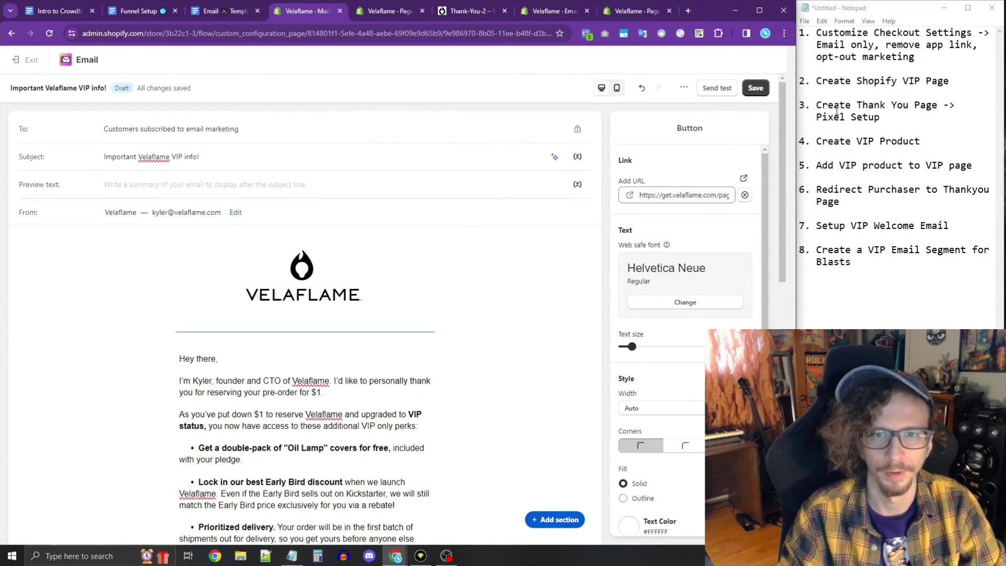
pyautogui.click(763, 96)
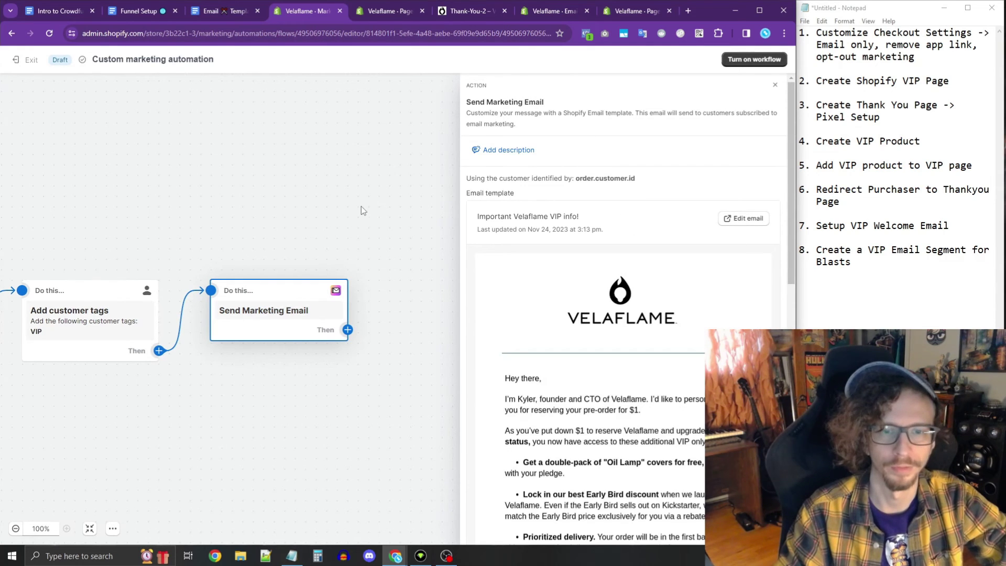
# Rename the automation workflow to 'VIP Welcome Email'.
pyautogui.click(19, 59)
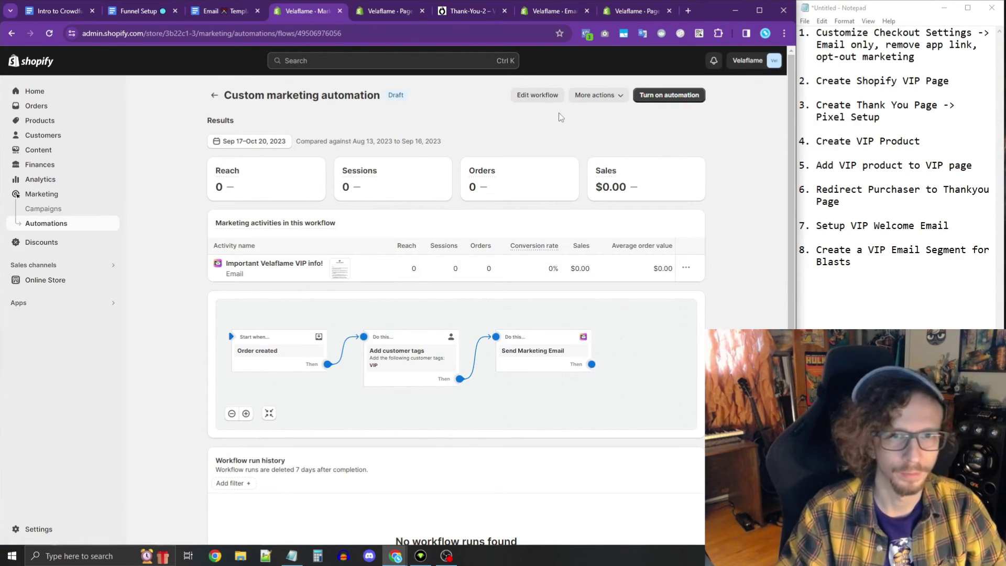
pyautogui.click(538, 94)
pyautogui.click(210, 59)
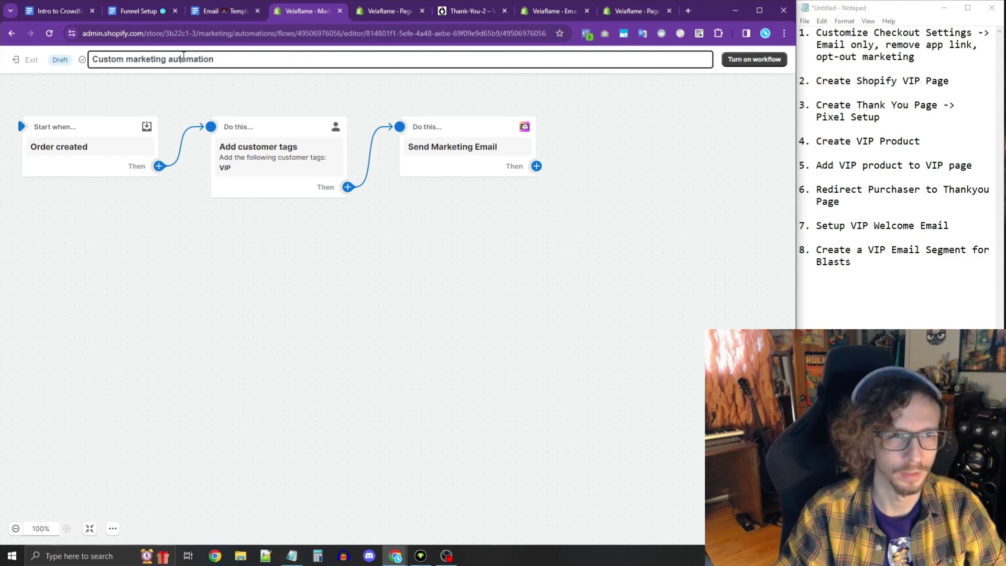
pyautogui.hotkey('ctrl', 'shift', 'Left')
pyautogui.hotkey('ctrl', 'shift', 'Left')
pyautogui.hotkey('ctrl', 'shift', 'Left')
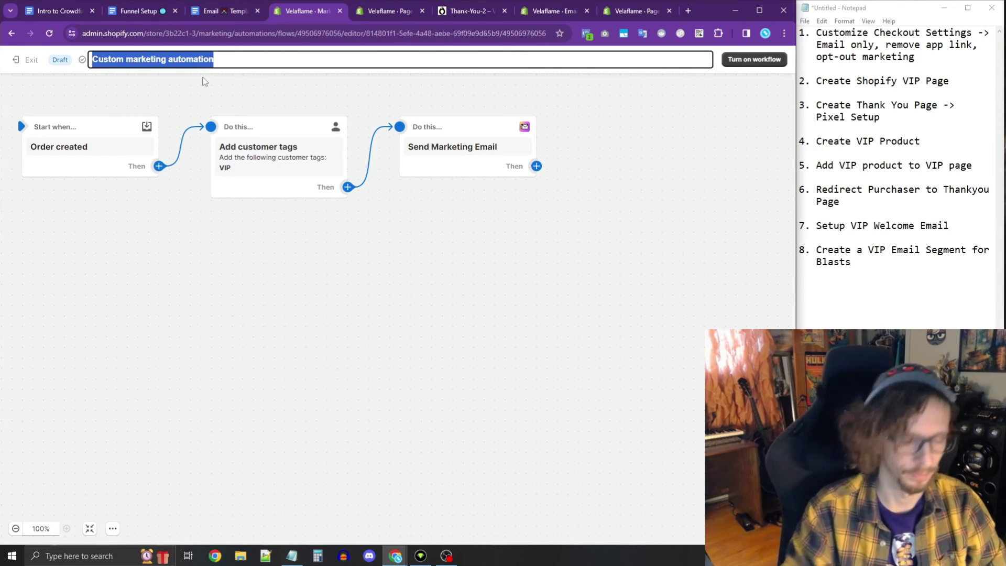
pyautogui.write('VIP Welcome Email')
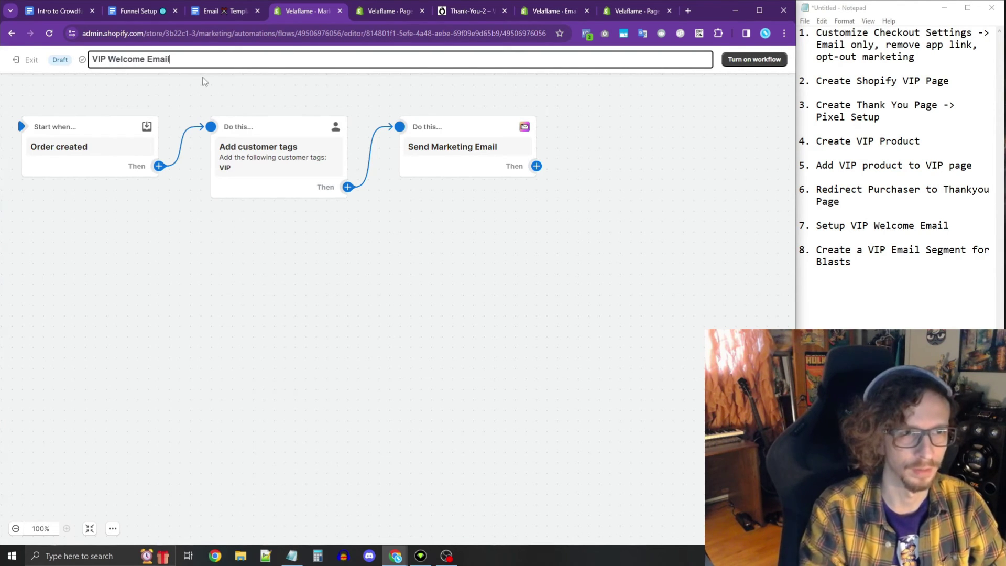
# Turn on the workflow, confirm activation, and exit to the overview.
pyautogui.click(741, 62)
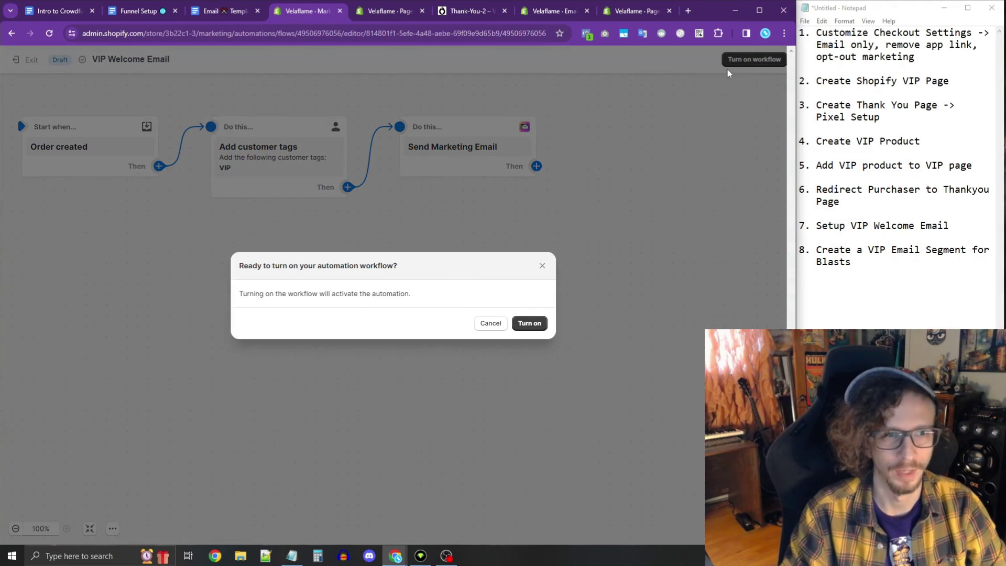
pyautogui.click(524, 322)
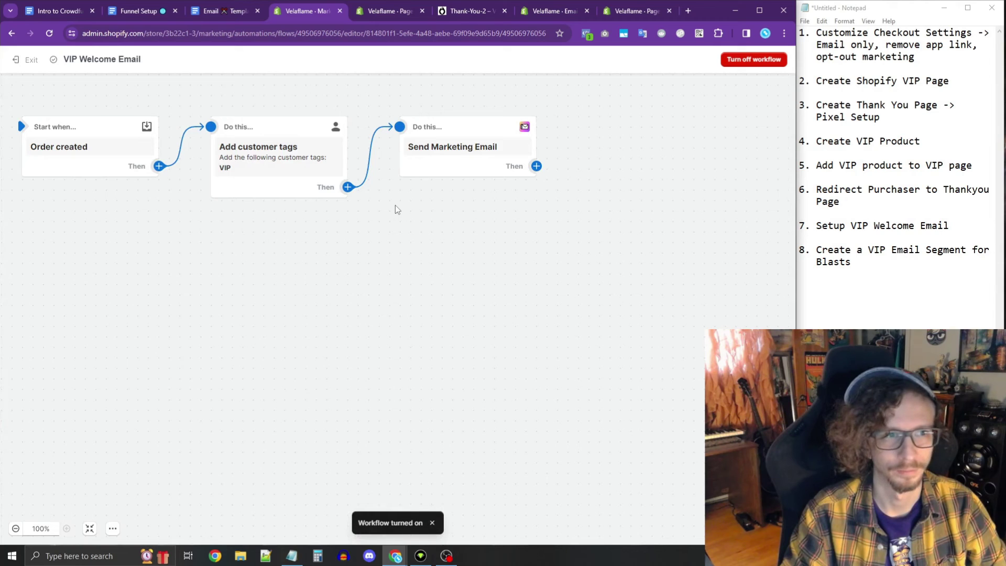
pyautogui.click(27, 59)
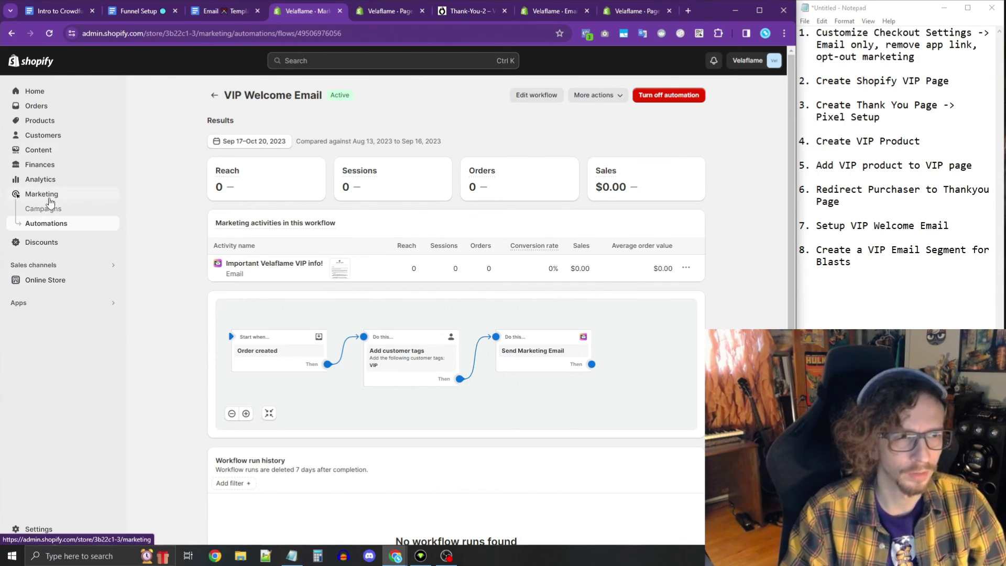
# Start a new customer segment from the Customers > Segments list.
pyautogui.click(43, 138)
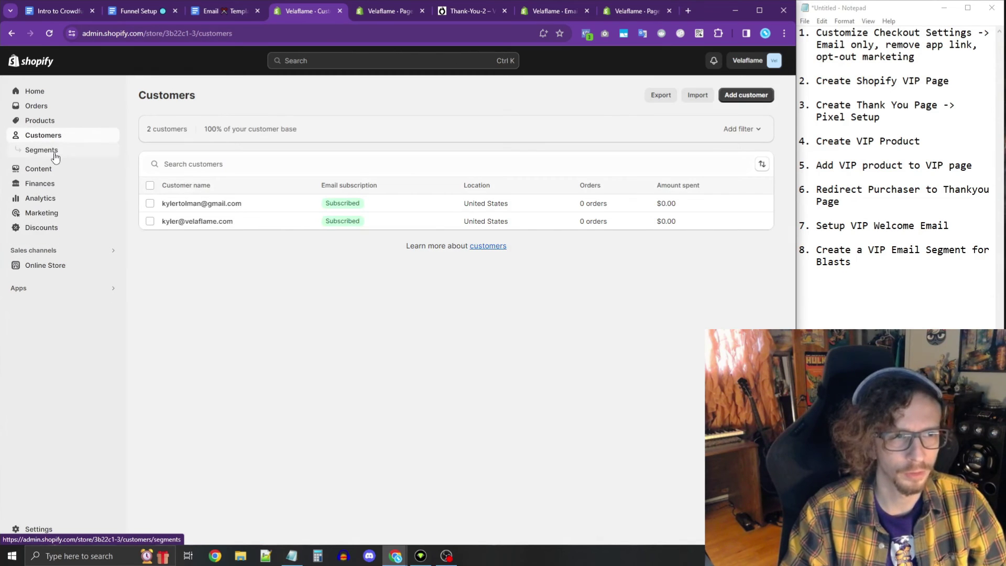
pyautogui.click(54, 156)
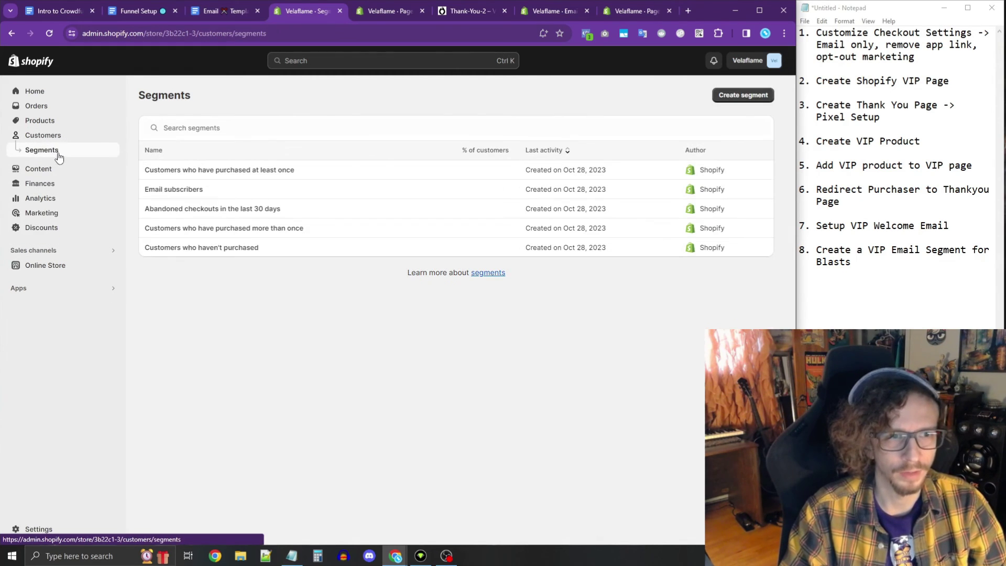
pyautogui.moveTo(754, 98); pyautogui.dragTo(754, 94)
pyautogui.click(753, 94)
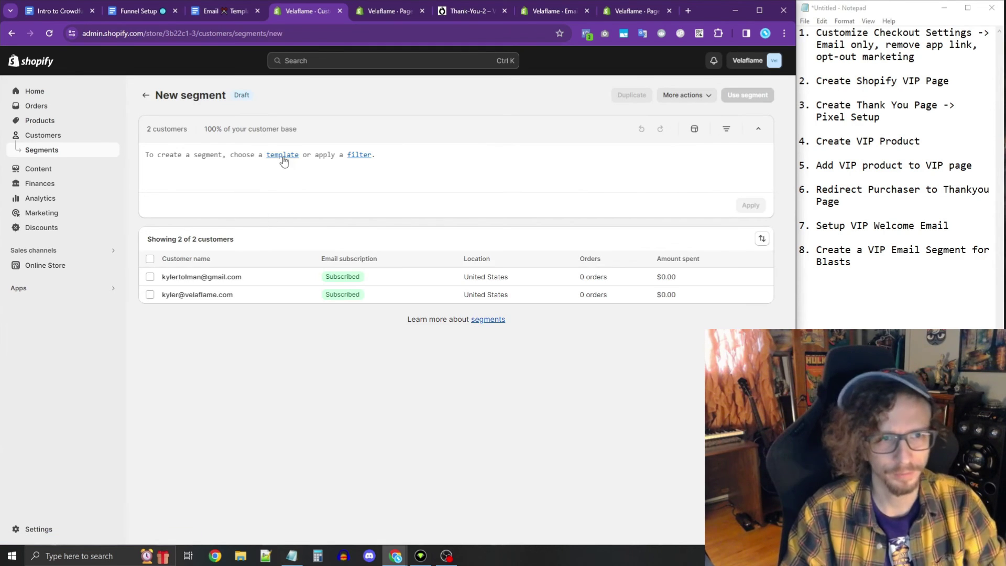
# Add and apply the filter customer_tags CONTAINS 'VIP' to the segment.
pyautogui.click(368, 156)
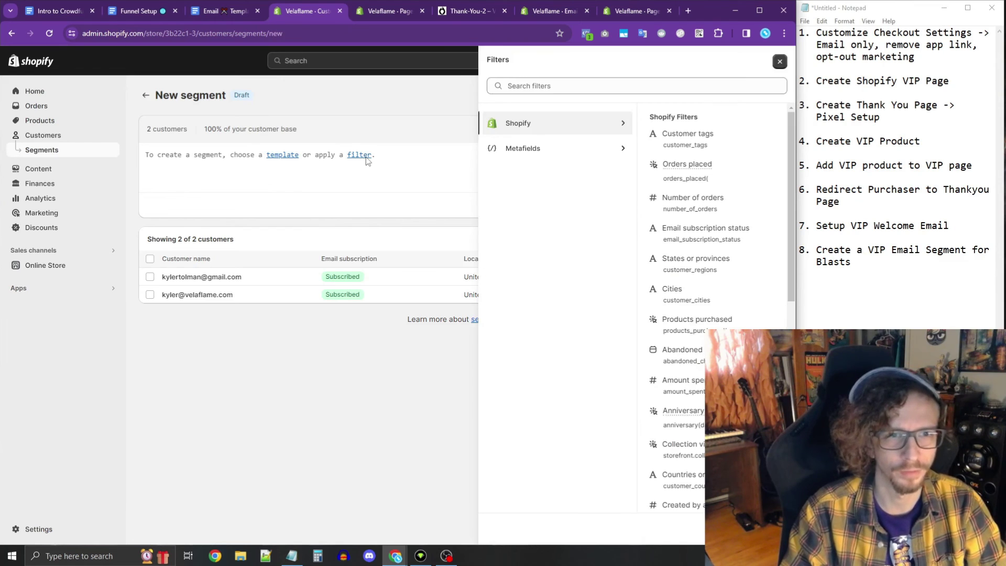
pyautogui.click(719, 145)
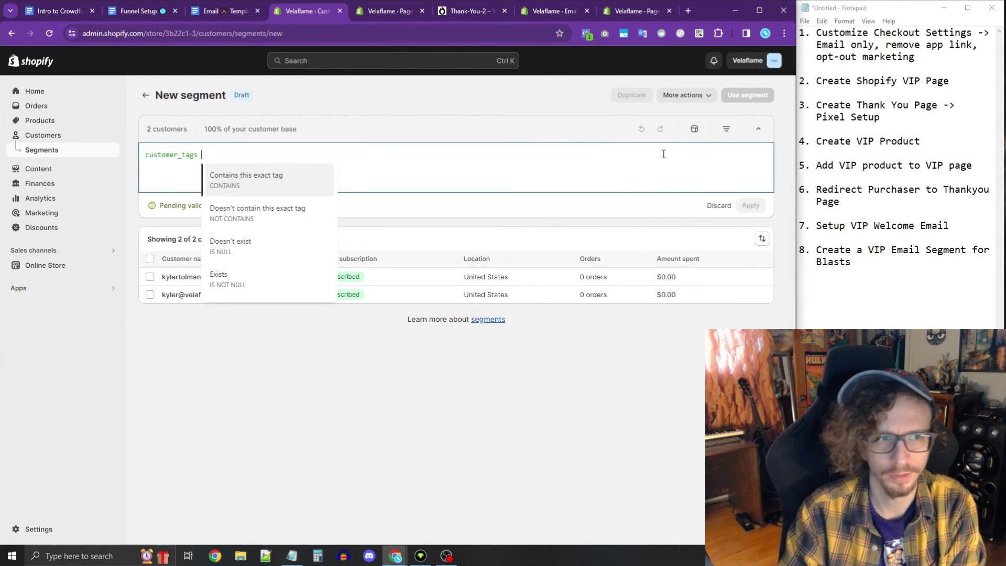
pyautogui.click(244, 181)
pyautogui.write('VIP')
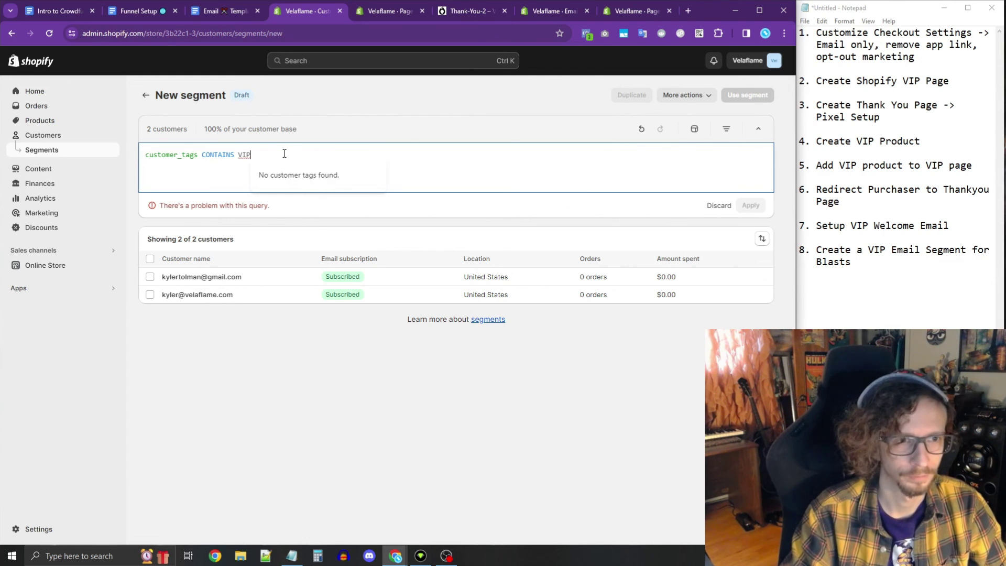
pyautogui.press('BackSpace')
pyautogui.press('BackSpace')
pyautogui.press('BackSpace')
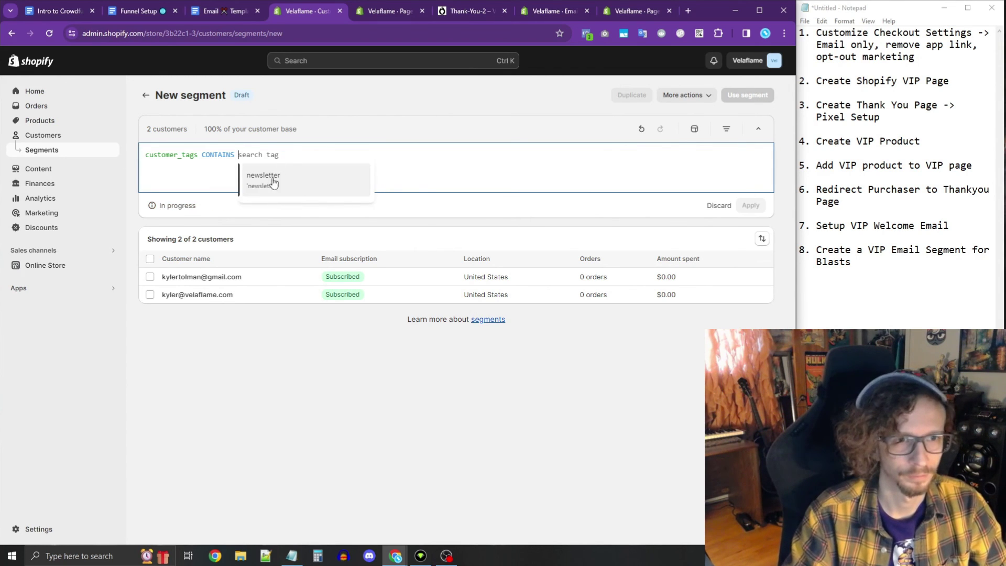
pyautogui.click(280, 178)
pyautogui.press('BackSpace')
pyautogui.press('BackSpace')
pyautogui.press('BackSpace')
pyautogui.press('BackSpace')
pyautogui.press('BackSpace')
pyautogui.press('BackSpace')
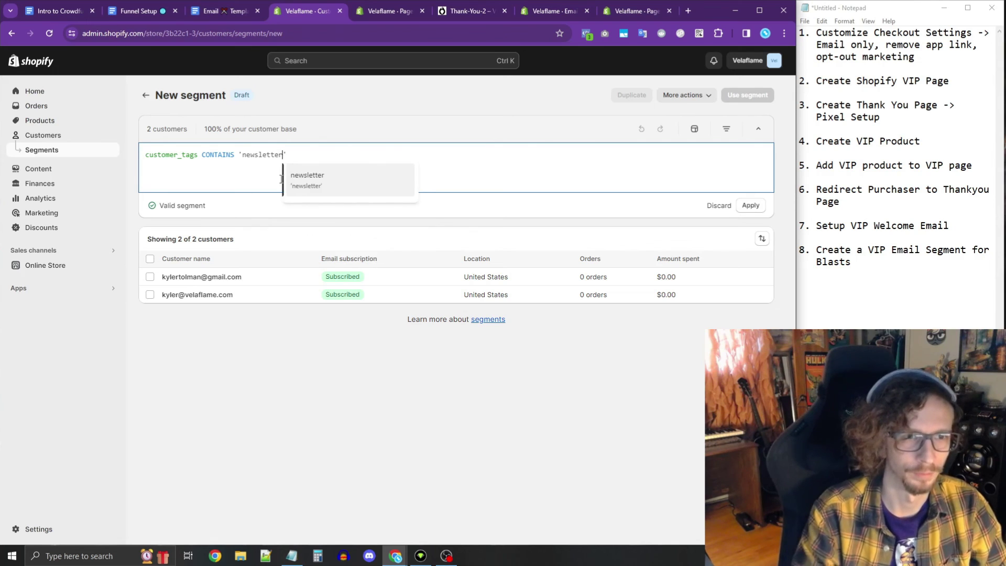
pyautogui.press('BackSpace')
pyautogui.press('BackSpace')
pyautogui.press('BackSpace')
pyautogui.press('BackSpace')
pyautogui.press('BackSpace')
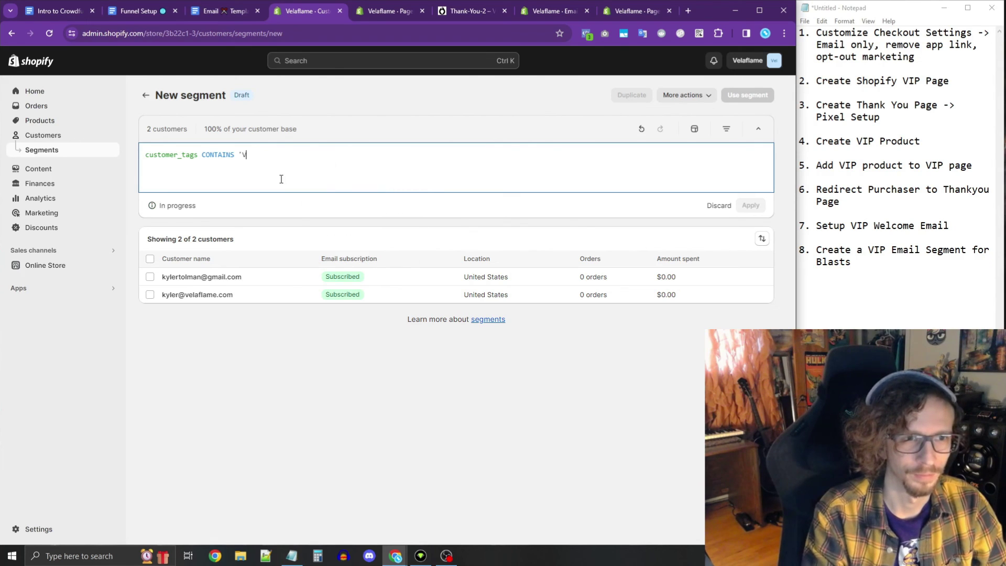
pyautogui.write("VIP'")
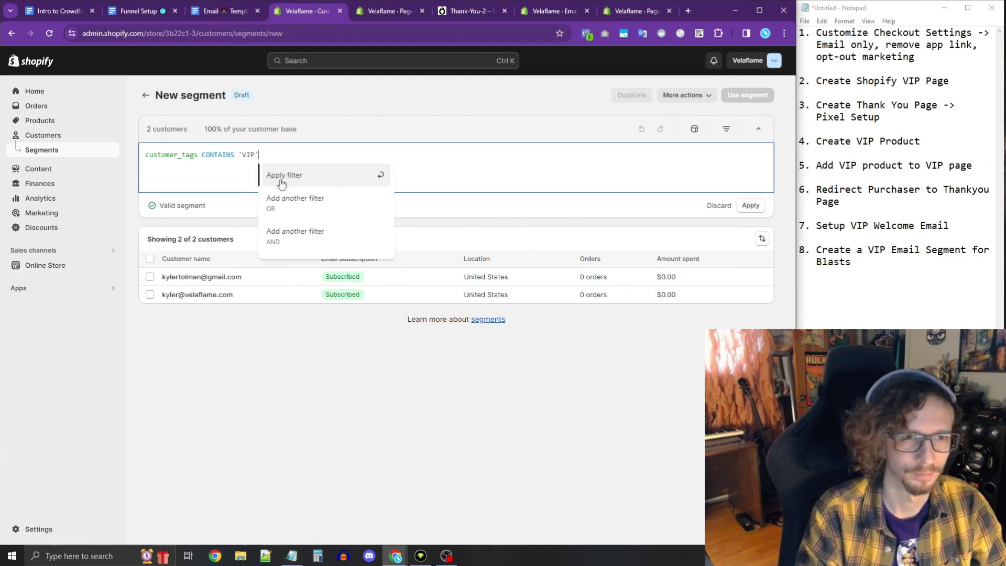
pyautogui.click(341, 181)
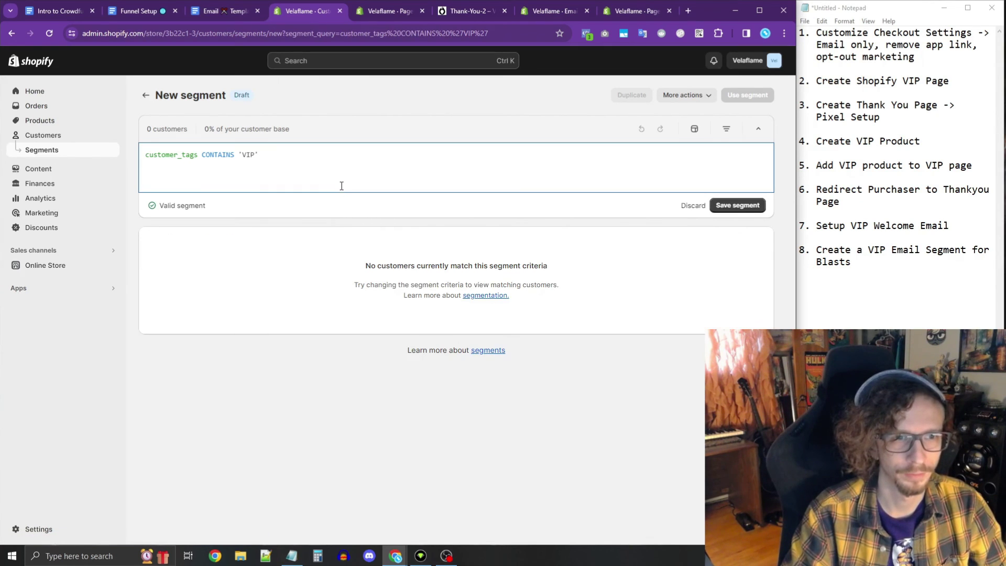
# Save the segment under the name VIPs.
pyautogui.click(738, 206)
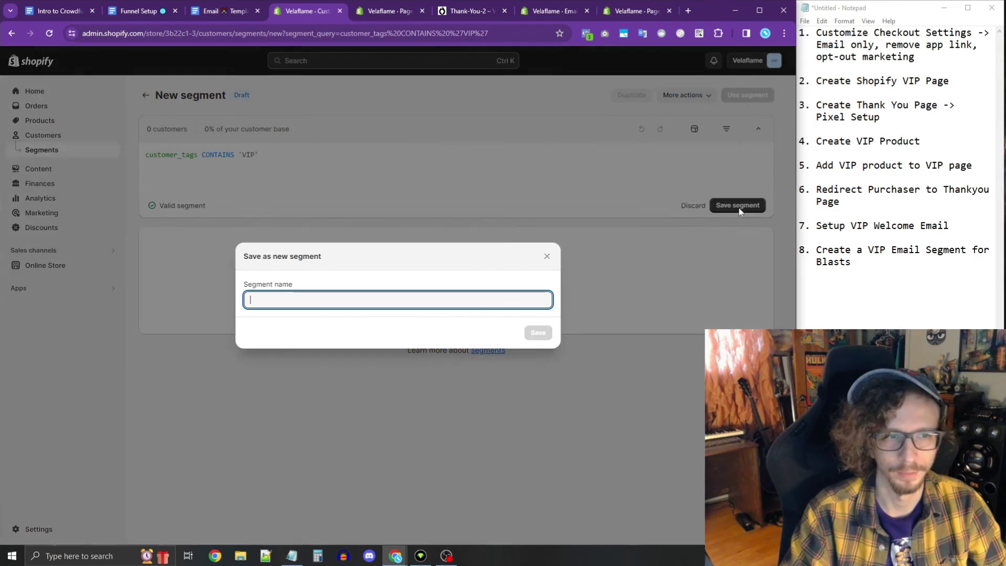
pyautogui.write('VIP')
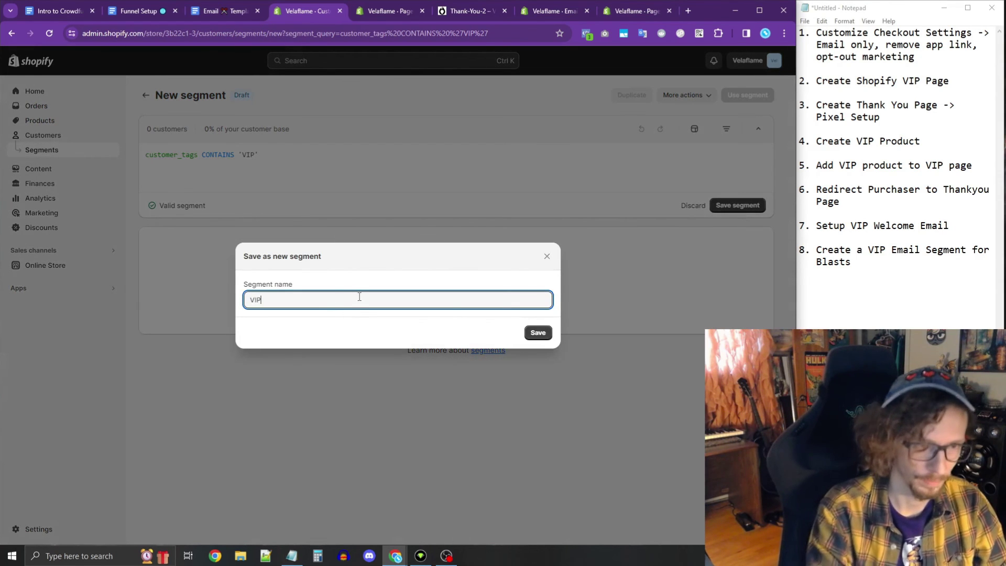
pyautogui.write('s')
pyautogui.click(538, 333)
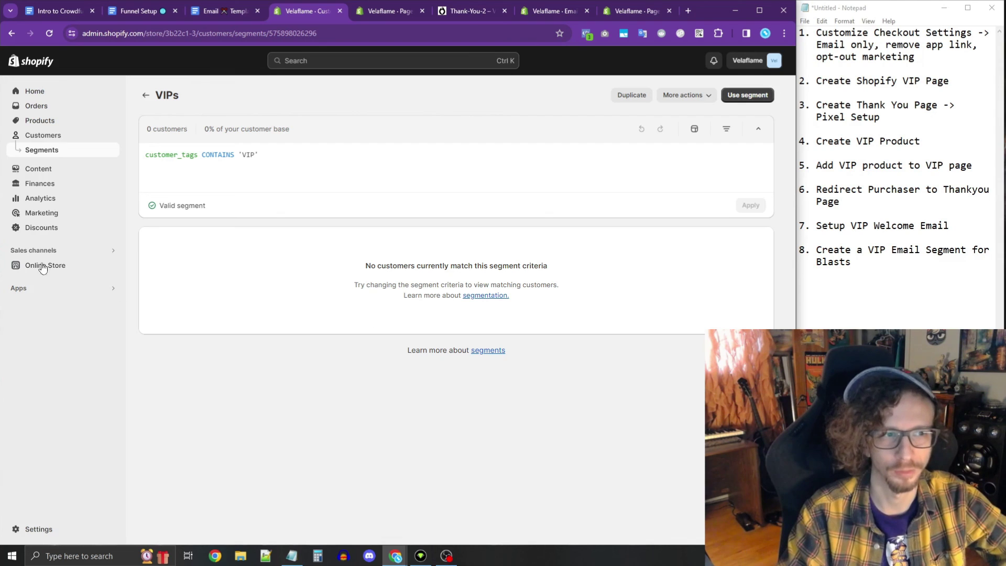
pyautogui.click(38, 218)
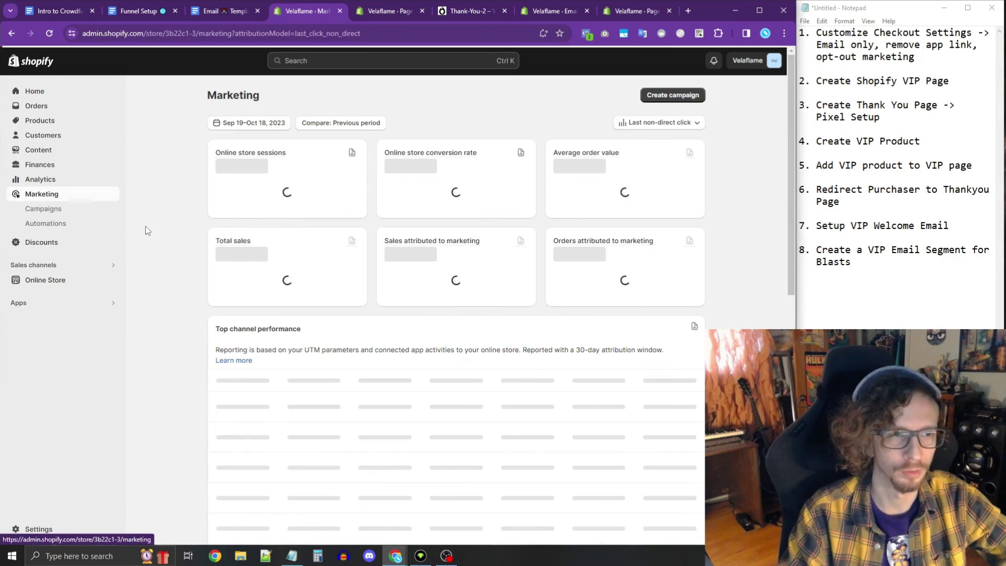
pyautogui.click(653, 97)
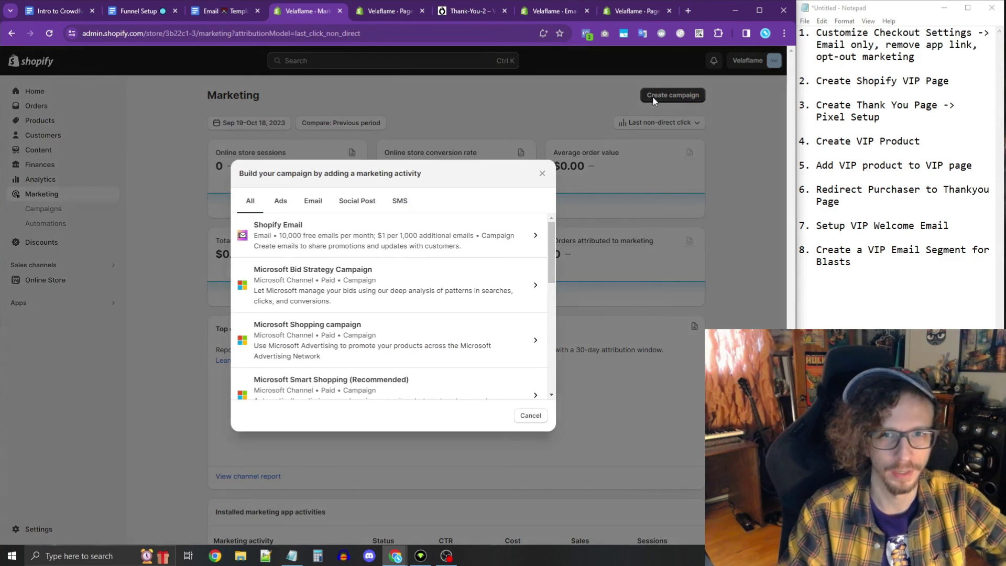
pyautogui.click(315, 201)
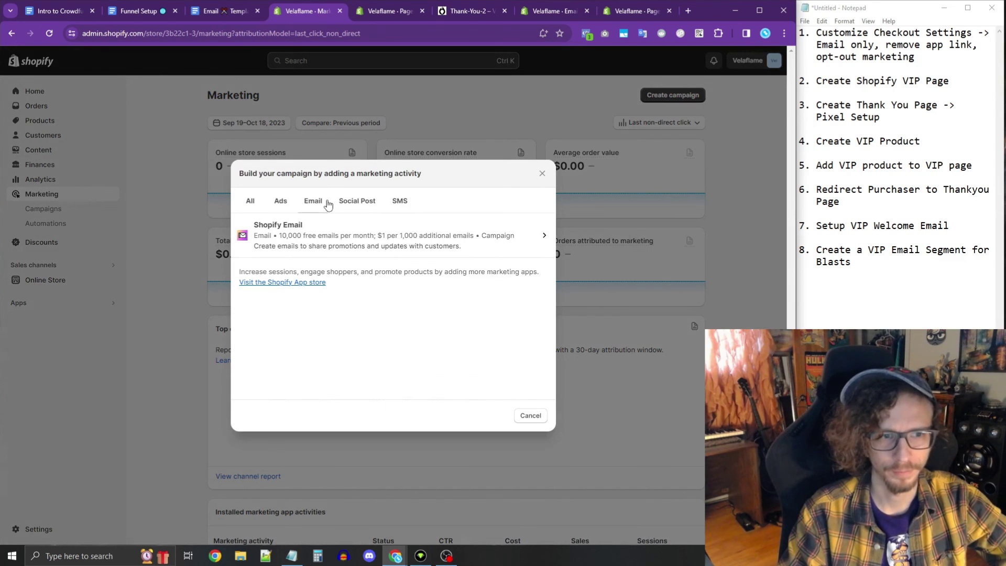
pyautogui.click(465, 237)
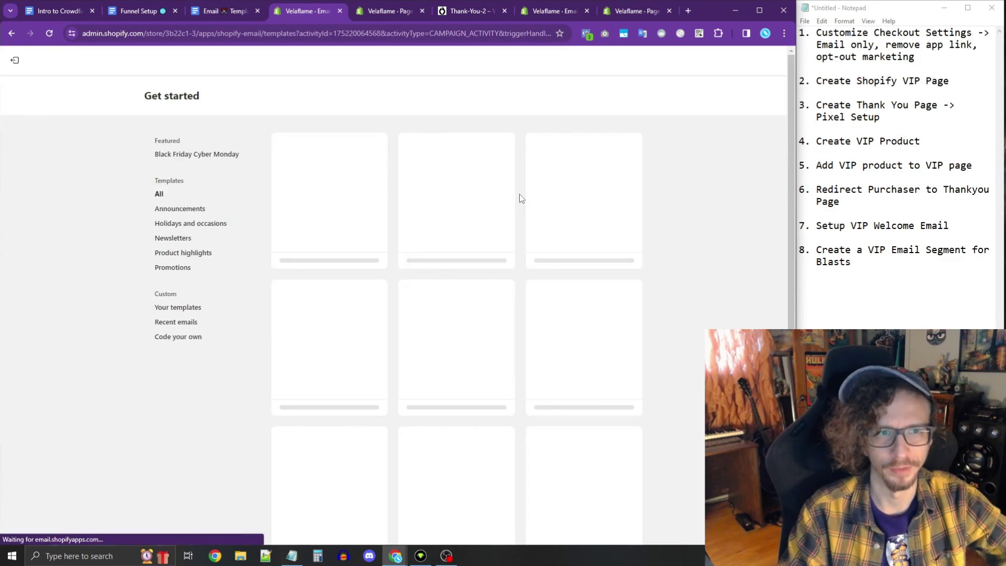
# Preview the New arrivals template without choosing it, then show the store's Pages list.
pyautogui.click(366, 335)
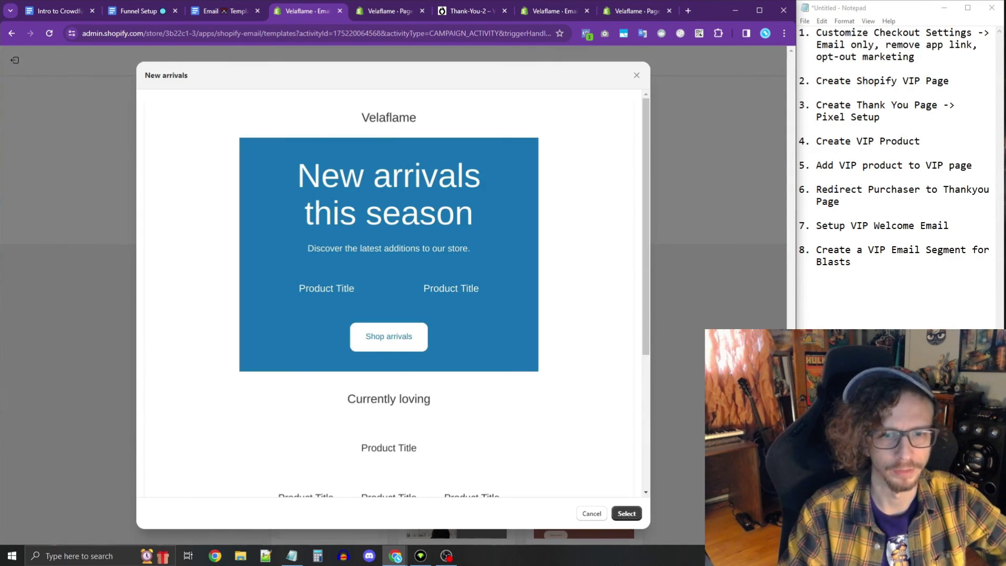
pyautogui.click(591, 515)
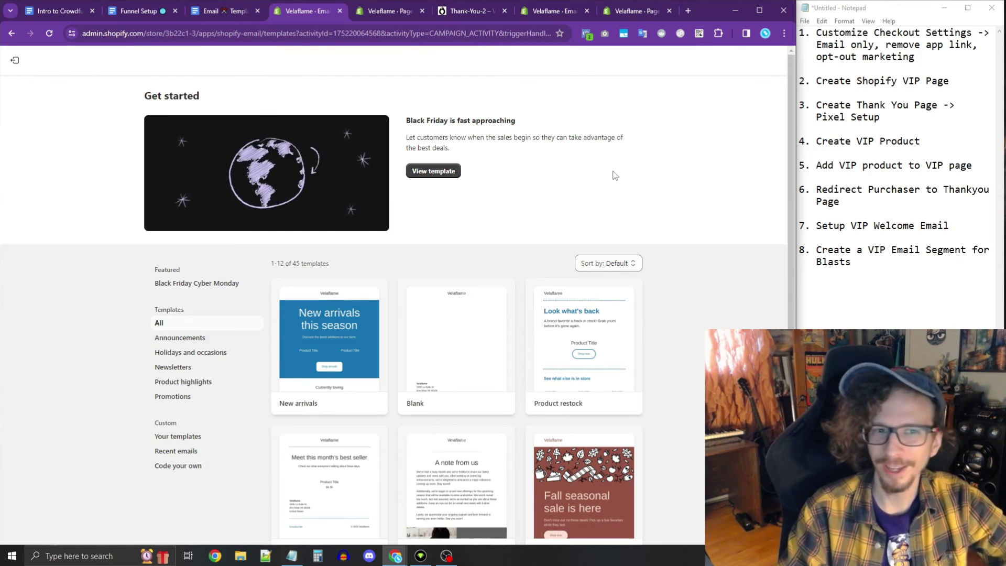
pyautogui.click(390, 6)
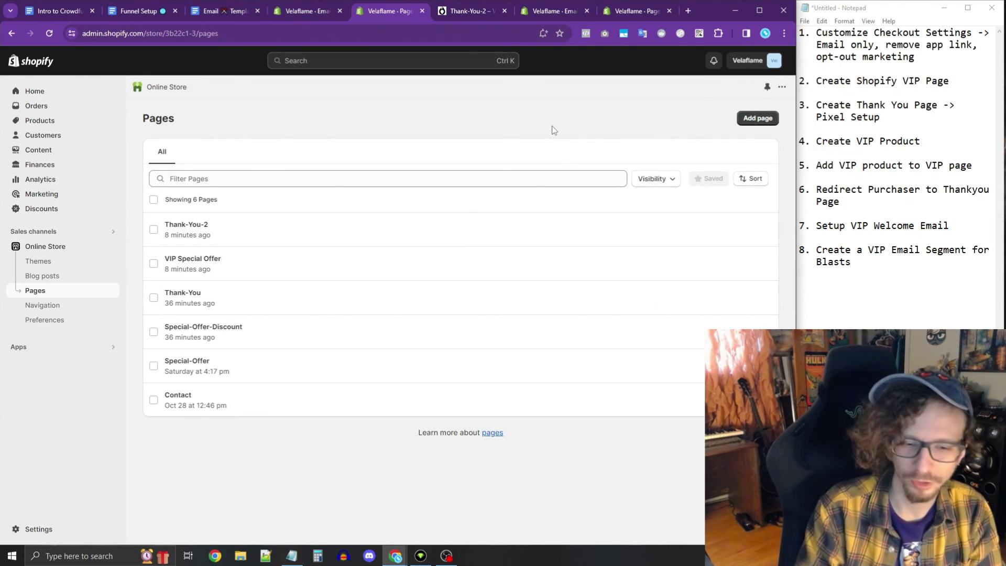